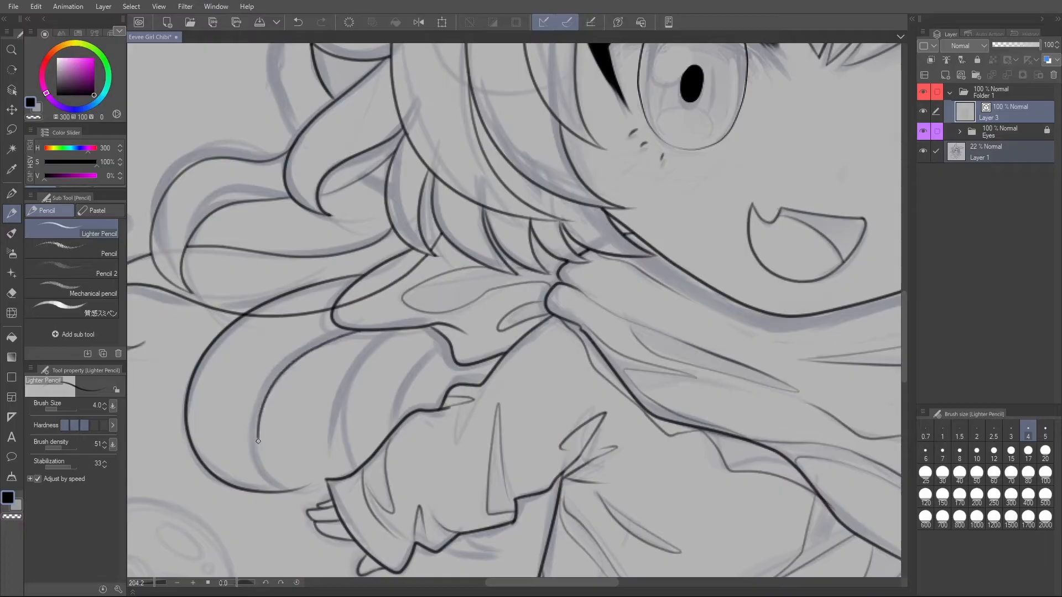
Ink the curved hair strands above the raised sleeve and trim overlapping lines with the vector eraser.
left_click_drag(454, 346, 400, 425)
key("e")
left_click(314, 304)
key("p")
key("e")
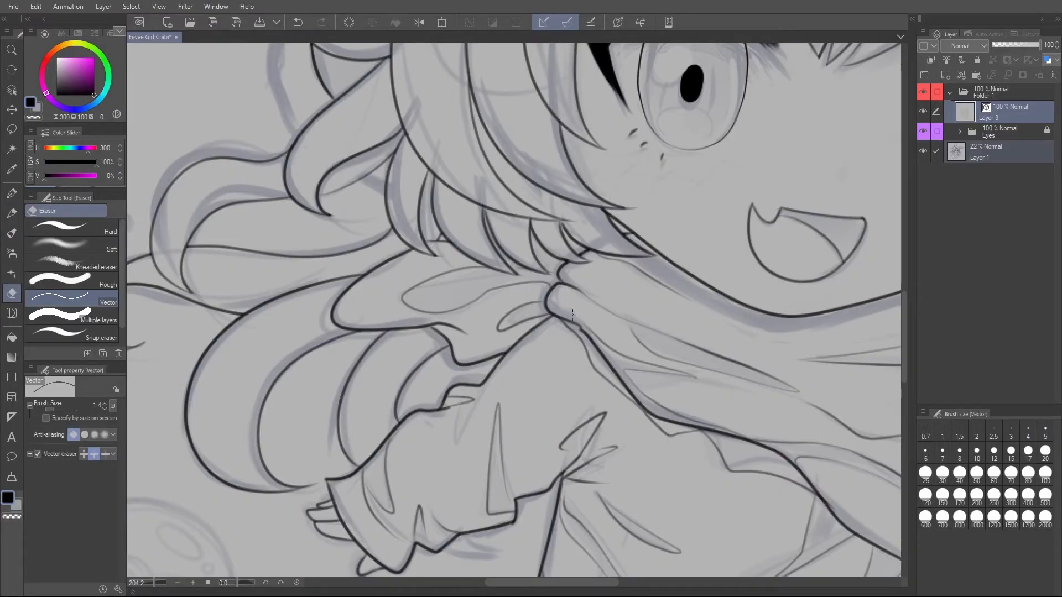
left_click_drag(367, 379, 287, 378)
left_click_drag(531, 246, 796, 283)
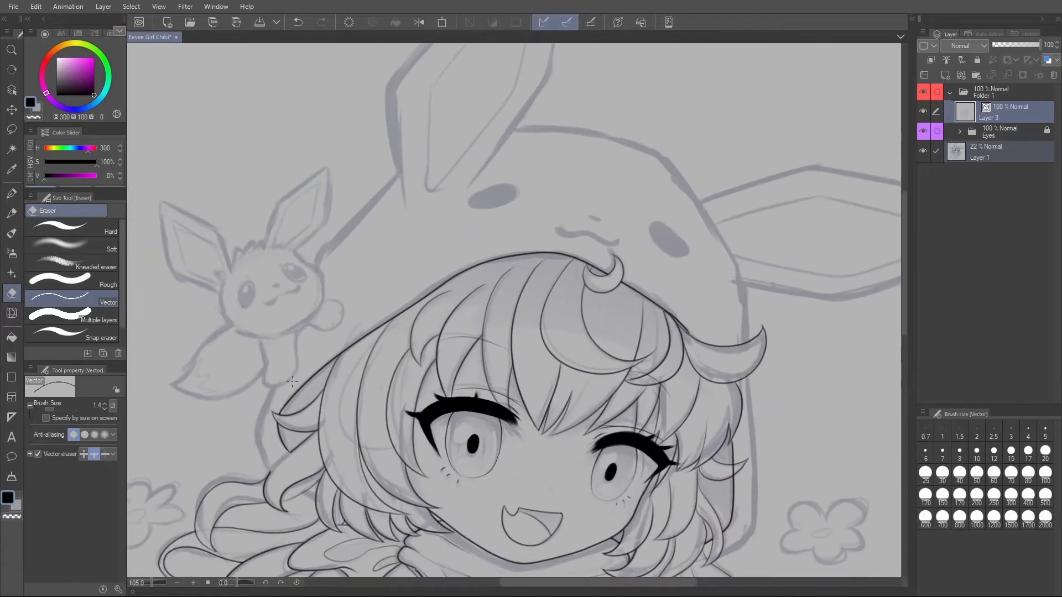
Ink the hood's outer edge from beside the hair up toward the ear, undoing and redrawing unsatisfactory strokes.
key("ctrl+z")
key("p")
left_click_drag(271, 471, 279, 376)
mouse_move(317, 274)
left_mouse_down()
mouse_move(399, 173)
mouse_move(246, 382)
mouse_move(343, 282)
left_mouse_up()
key("ctrl+z")
mouse_move(330, 323)
left_mouse_down()
mouse_move(419, 98)
mouse_move(479, 184)
mouse_move(435, 230)
left_mouse_up()
key("ctrl+z")
mouse_move(285, 371)
left_mouse_down()
mouse_move(398, 126)
mouse_move(433, 240)
mouse_move(348, 353)
mouse_move(416, 183)
mouse_move(303, 327)
mouse_move(417, 147)
left_mouse_up()
key("ctrl+z")
key("ctrl+z")
mouse_move(311, 358)
left_mouse_down()
mouse_move(391, 269)
mouse_move(318, 247)
left_mouse_up()
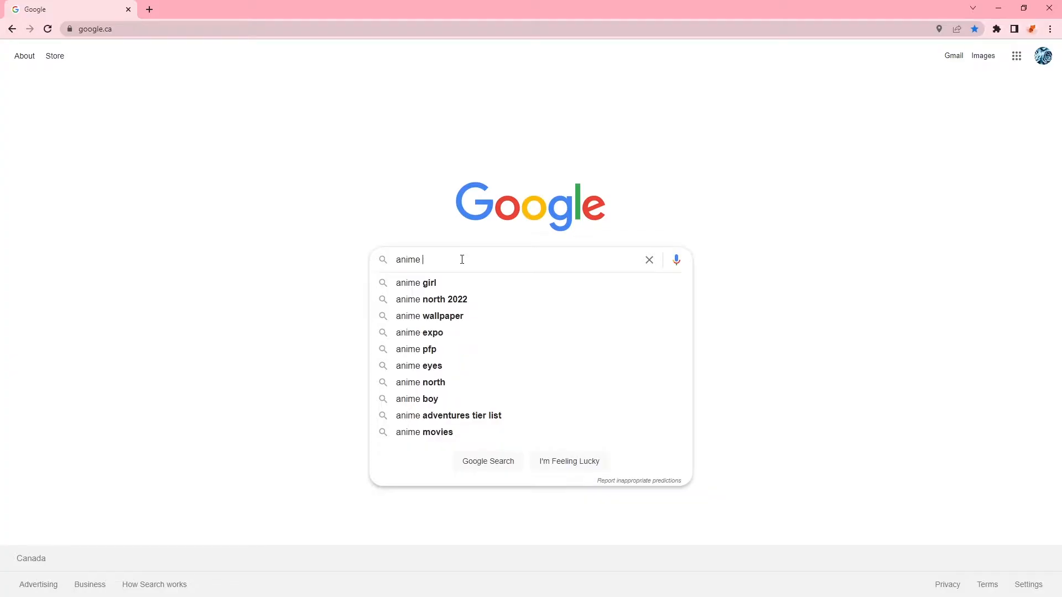
Switch to the browser, search Google for "anime lineart" and view the image results.
type("lineart")
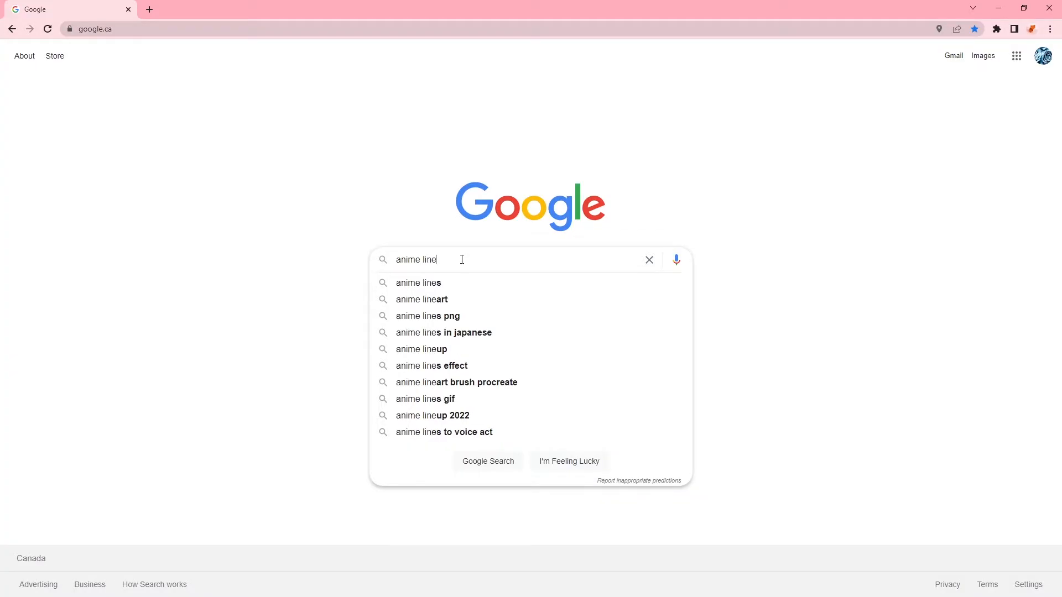
key("Return")
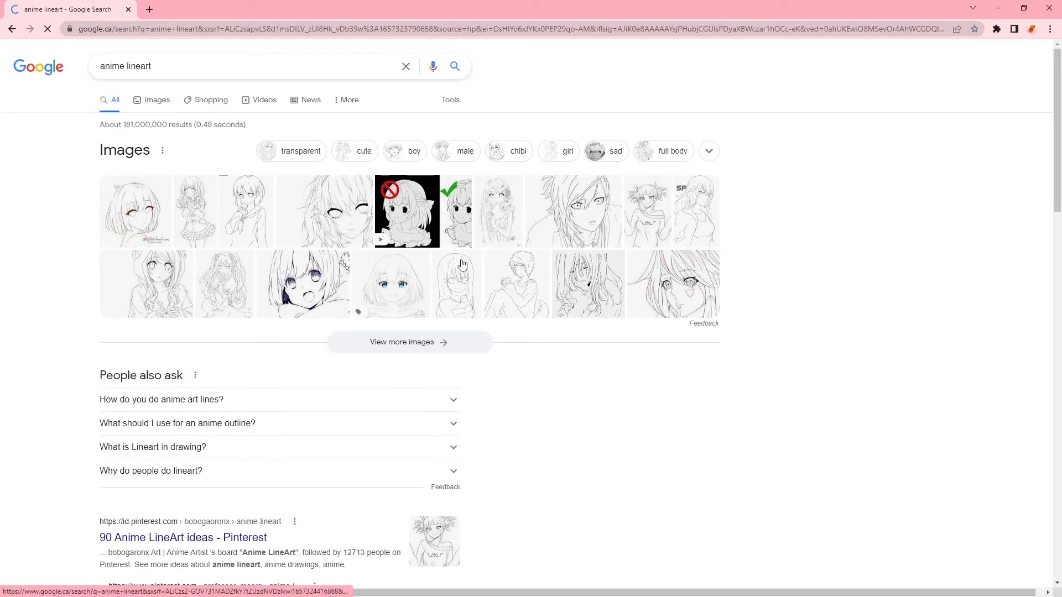
left_click(152, 108)
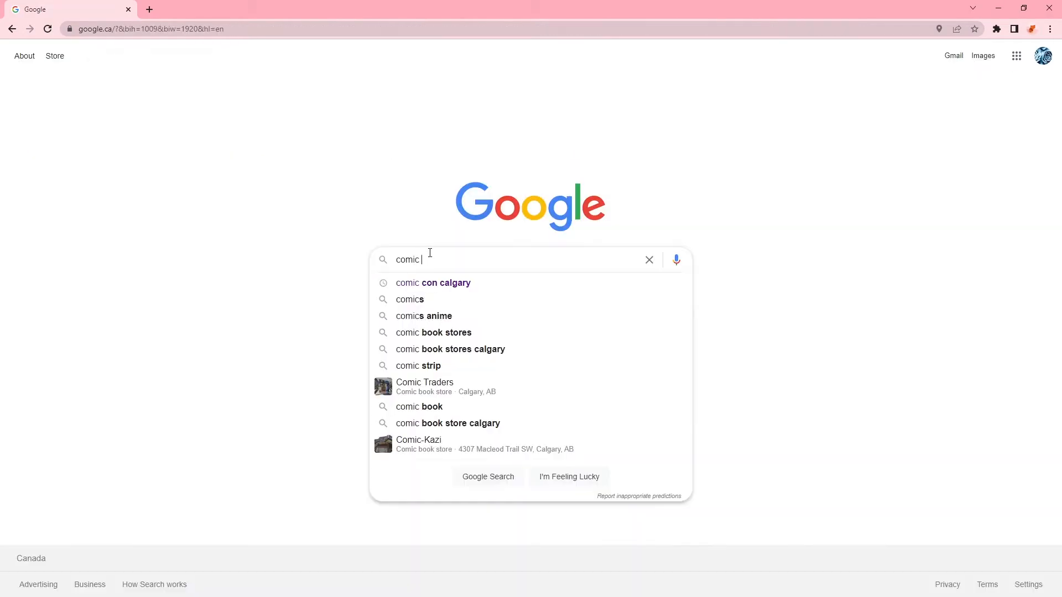
Search Google for "comic book style lineart" and browse the image results.
type("book s")
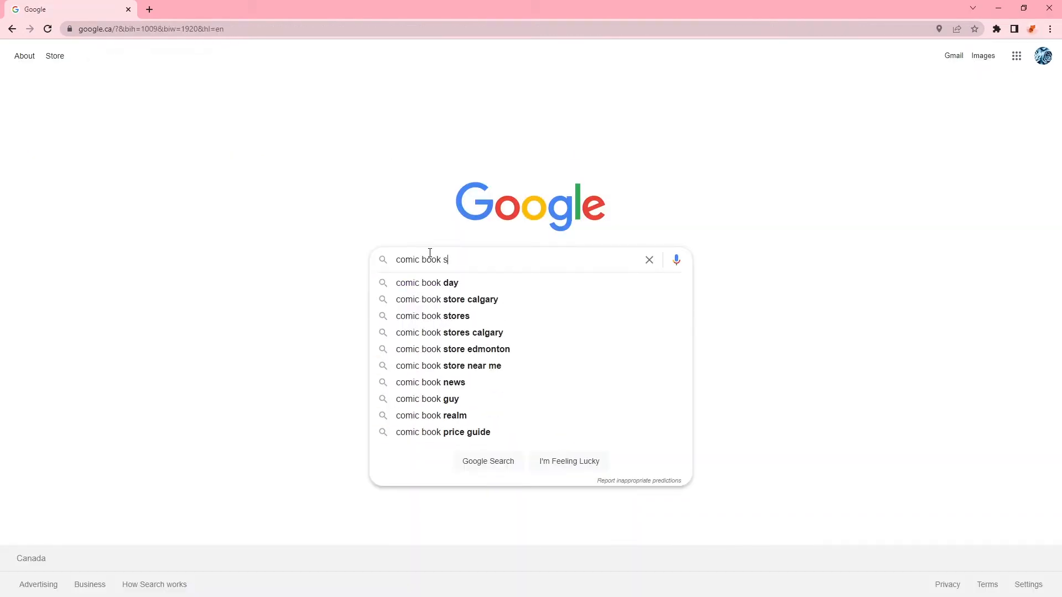
type("tyle")
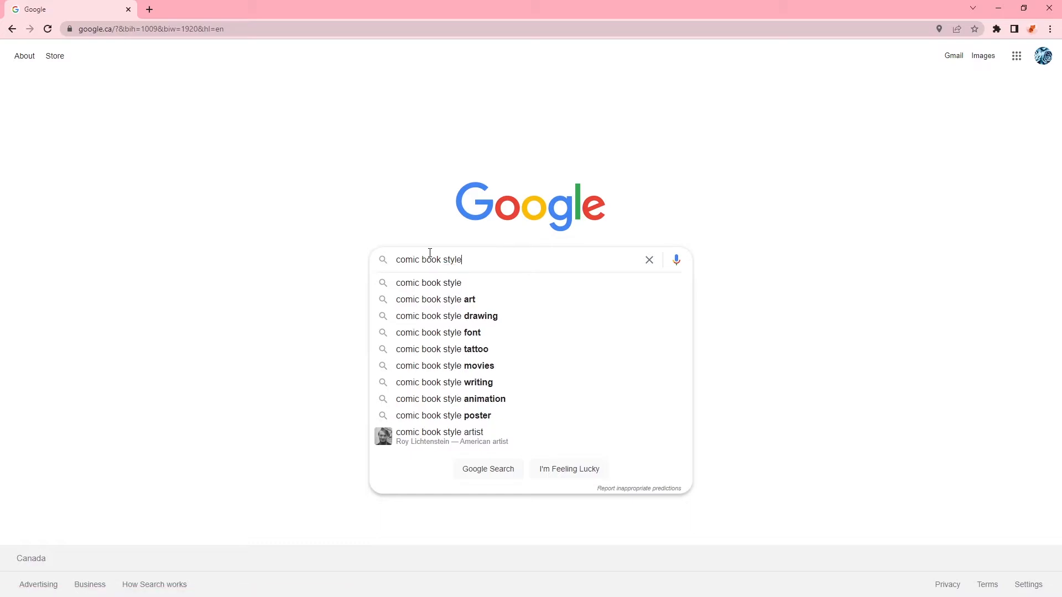
type(" lineart")
key("Return")
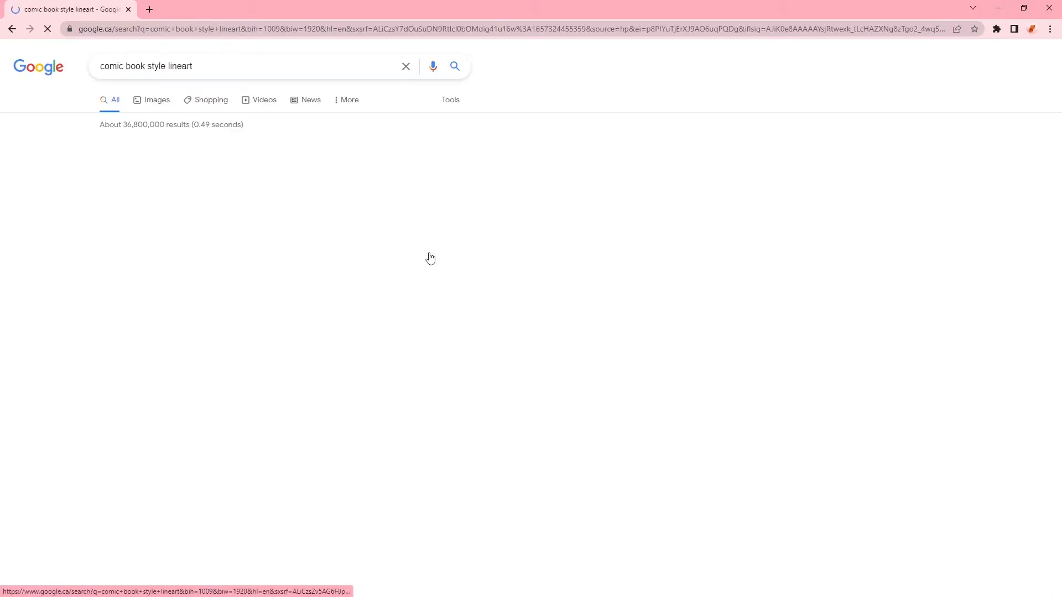
left_click(164, 138)
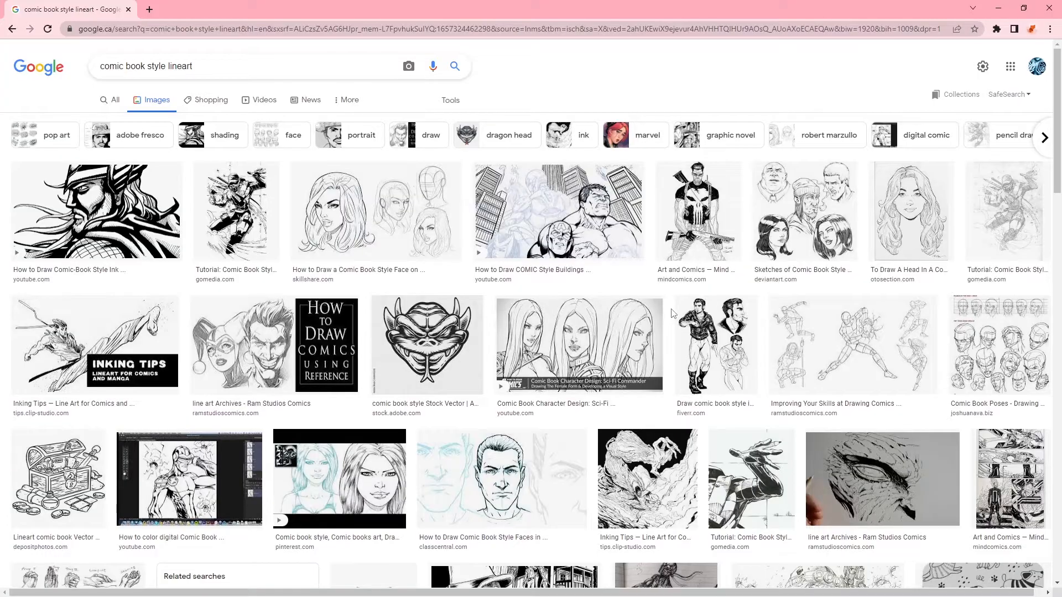
scroll(672, 313, "down", 3)
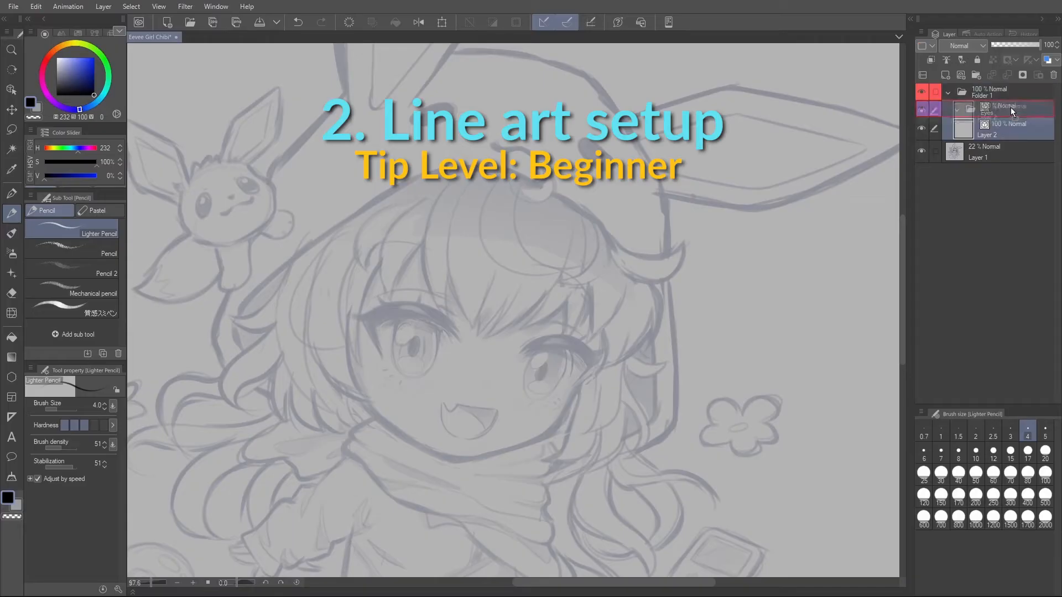
In Clip Studio Paint, nest Layer 2 in the Eyes folder and start inking the right-hand eye's upper lash line, undoing the last stroke.
left_click_drag(1010, 107, 1010, 110)
scroll(564, 365, "up", 3)
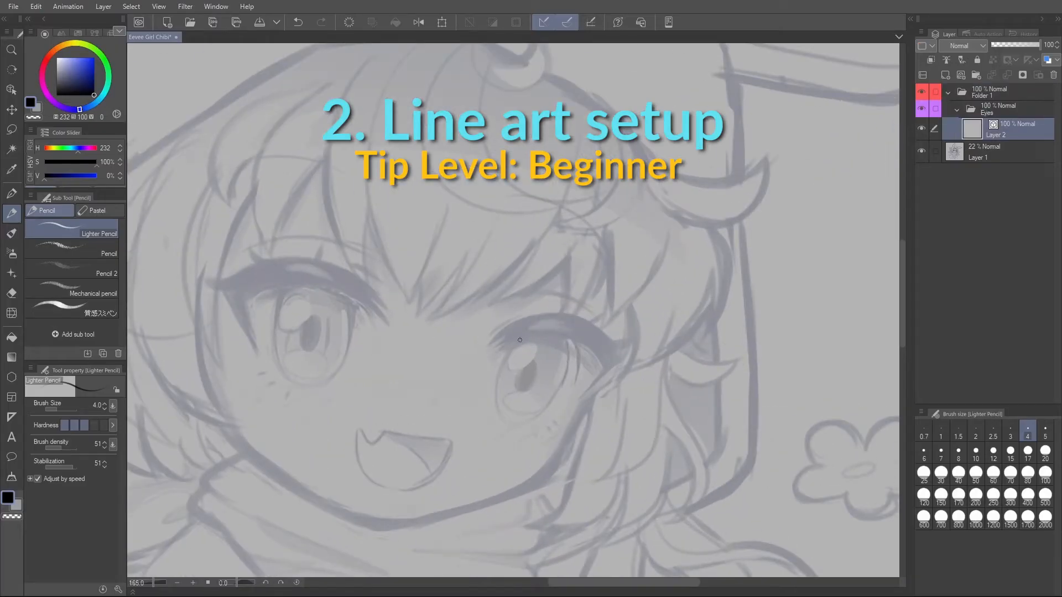
mouse_move(497, 347)
left_mouse_down()
mouse_move(603, 369)
mouse_move(584, 393)
left_mouse_up()
mouse_move(498, 347)
left_mouse_down()
mouse_move(614, 361)
mouse_move(604, 339)
left_mouse_up()
key("ctrl+z")
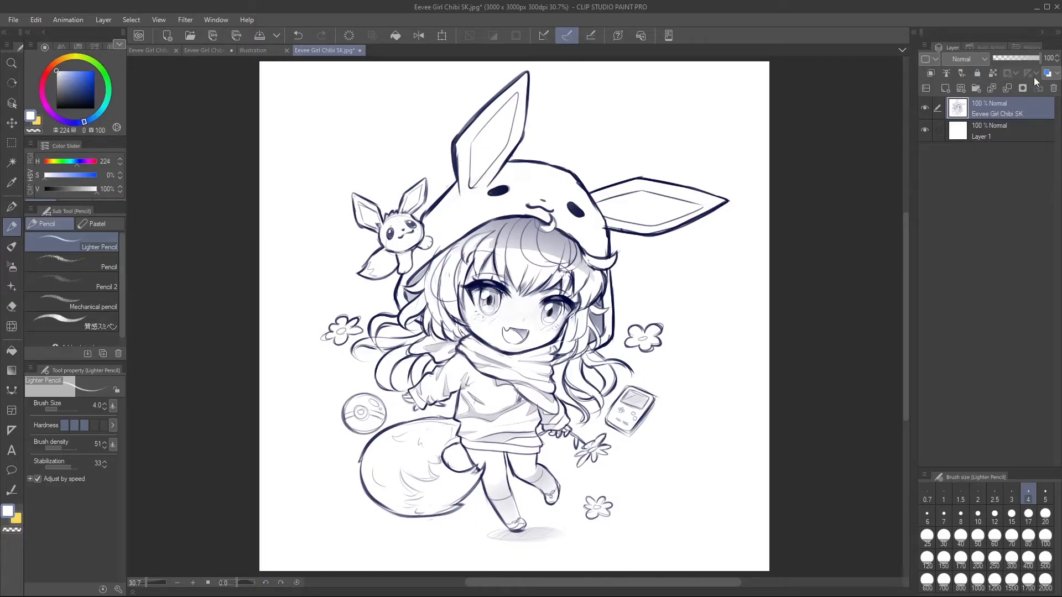
Set the sketch layer's opacity to 41% and add a folder above it containing a new vector layer.
left_click_drag(1031, 58, 1013, 71)
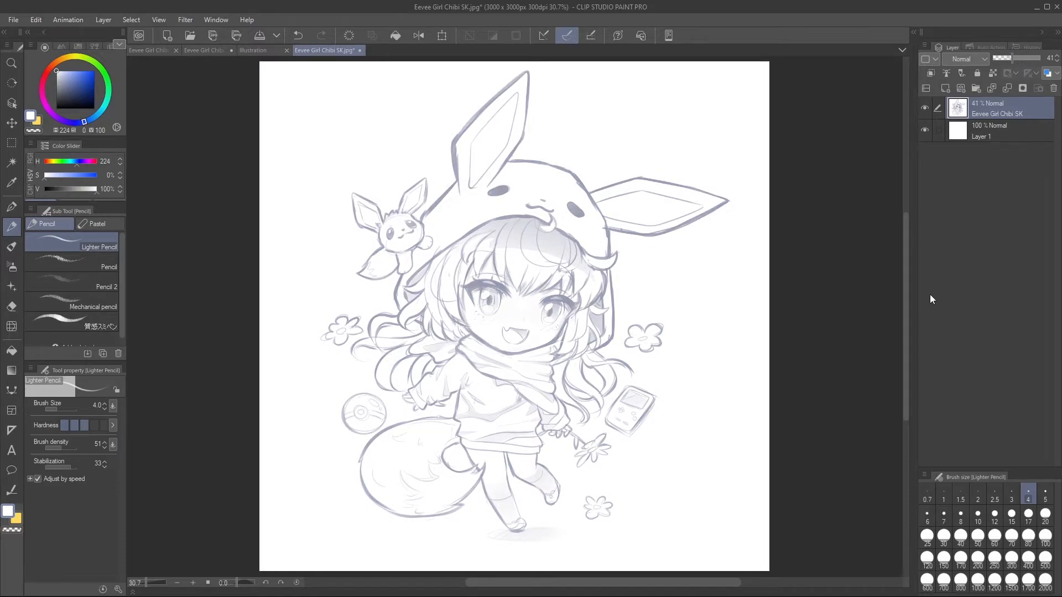
key("ctrl+g")
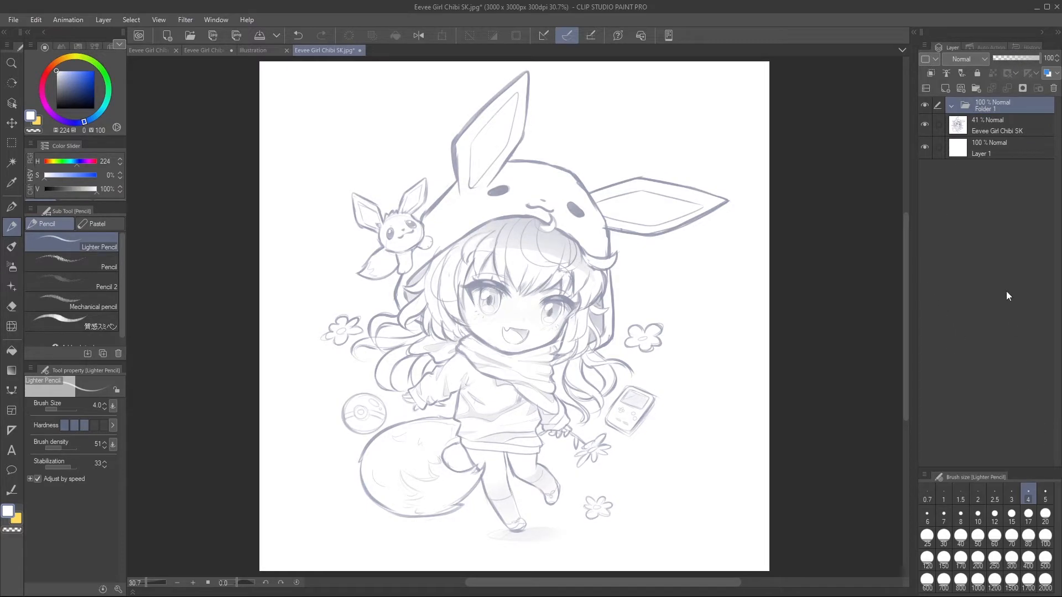
left_click(961, 88)
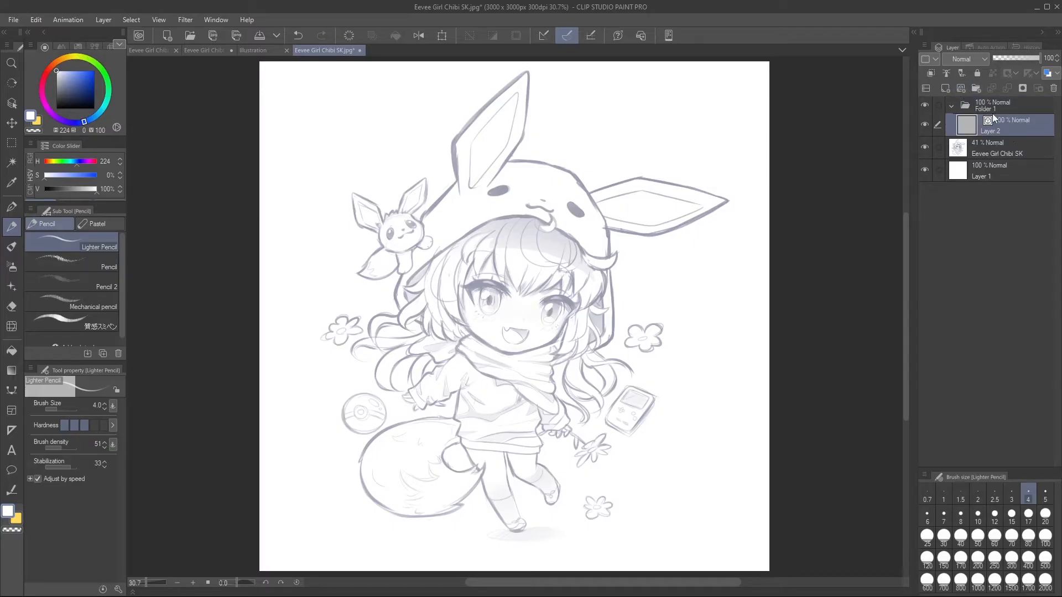
Mark the new vector layer with a red palette colour and change the folder's palette colour.
left_click(934, 59)
left_click(971, 84)
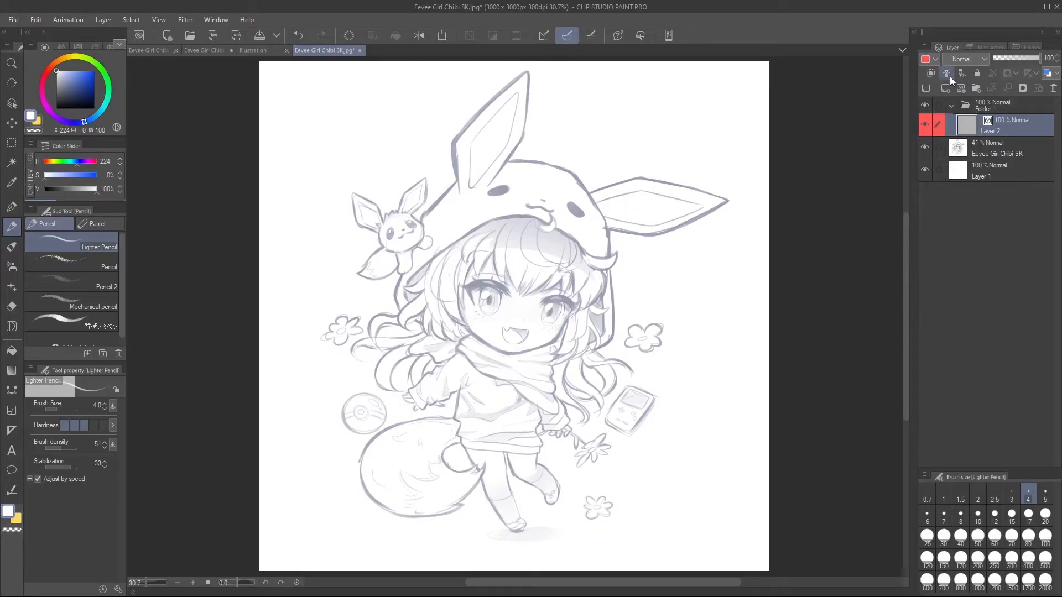
left_click(957, 105)
left_click(927, 60)
left_click(940, 85)
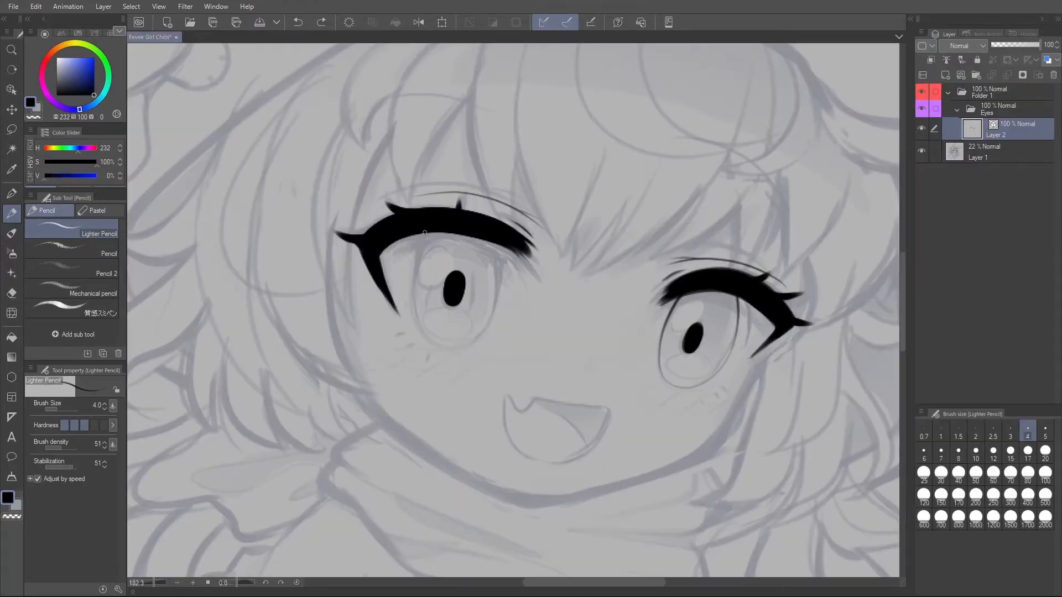
Try inking the iris outline of the left-hand eye below the upper lashes.
mouse_move(424, 233)
left_mouse_down()
mouse_move(417, 328)
mouse_move(490, 322)
left_mouse_up()
left_click_drag(497, 243, 489, 325)
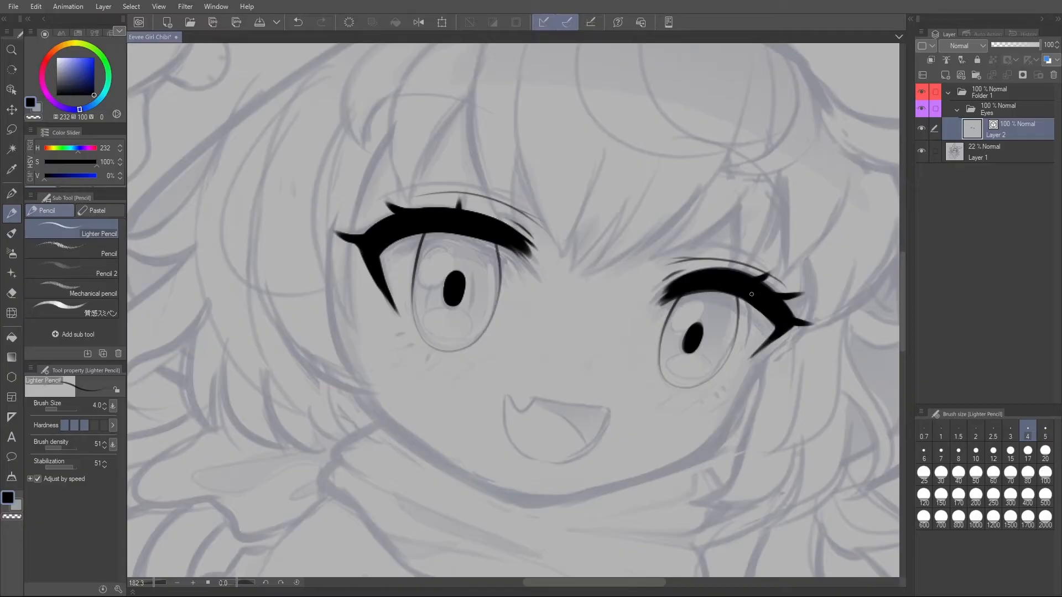
key("o")
left_click(489, 324)
left_click_drag(407, 289, 401, 289)
left_click(552, 314)
scroll(555, 318, "down", 4)
scroll(519, 273, "up", 5)
key("ctrl+z")
key("p")
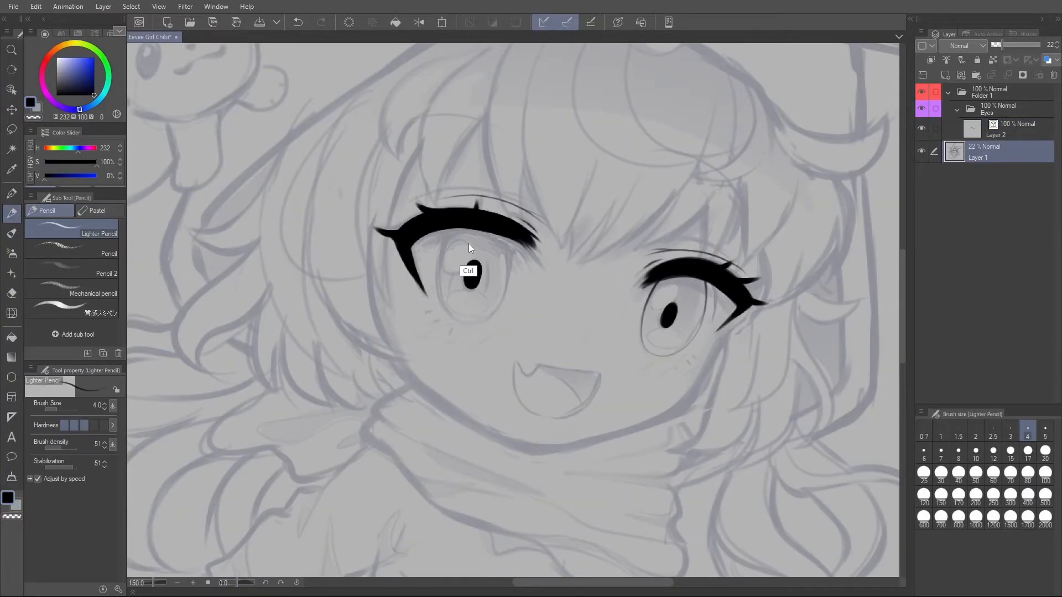
Return to Layer 2, try the left-hand iris outline again, and undo the attempt.
left_click(1004, 127)
mouse_move(460, 230)
left_mouse_down()
mouse_move(437, 275)
mouse_move(500, 236)
left_mouse_up()
scroll(776, 312, "down", 4)
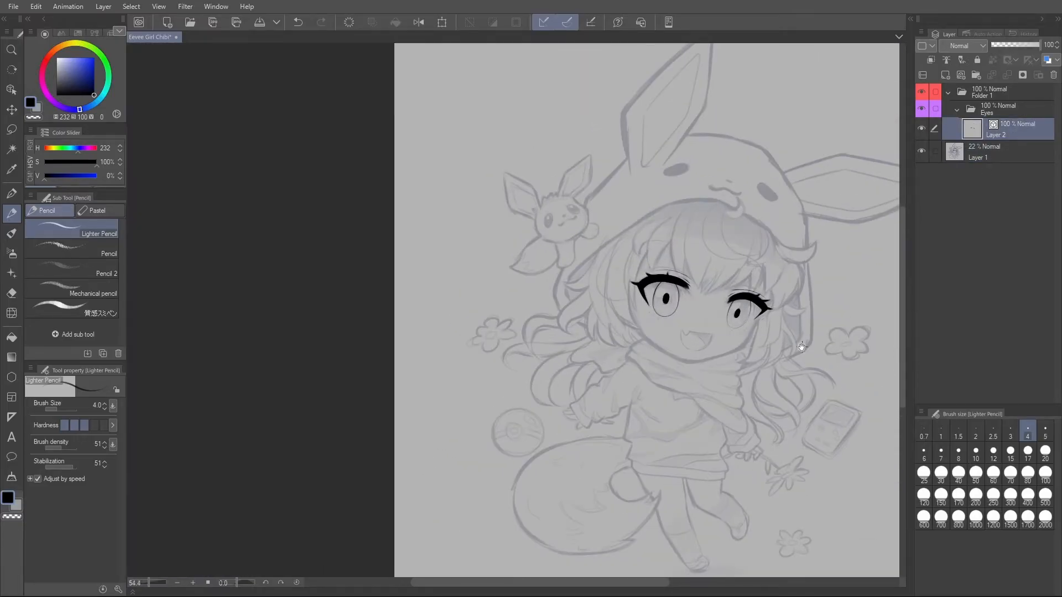
left_click_drag(808, 338, 560, 342)
left_click_drag(469, 315, 501, 316, "ctrl+alt")
left_click(1024, 437)
key("ctrl+z")
key("ctrl+z")
scroll(437, 310, "up", 5)
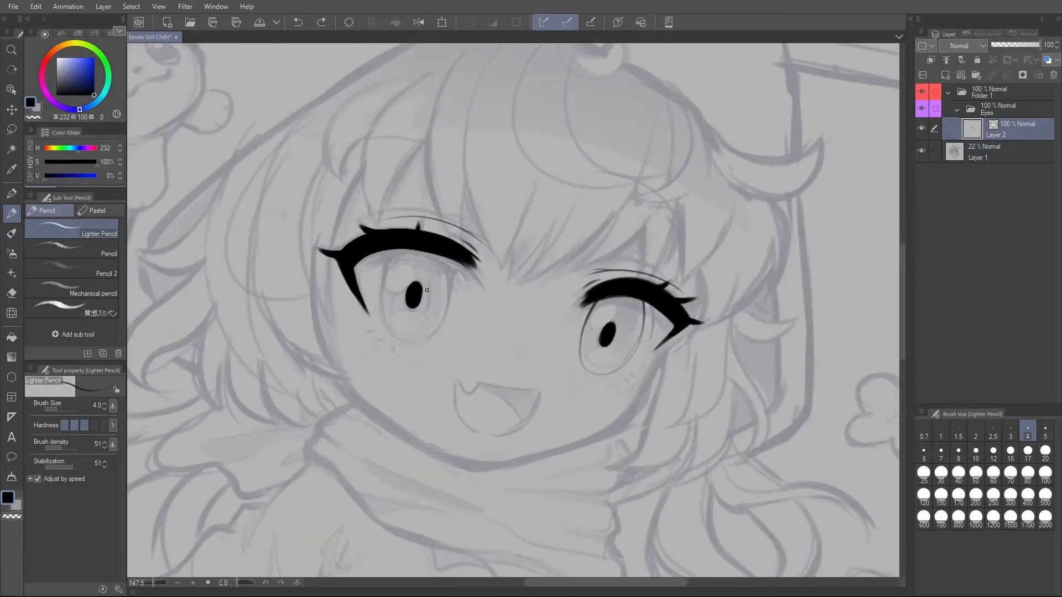
Ink the left-hand eye's iris outline and select the Control point line-correction tool.
mouse_move(389, 257)
left_mouse_down()
mouse_move(438, 325)
mouse_move(445, 255)
left_mouse_up()
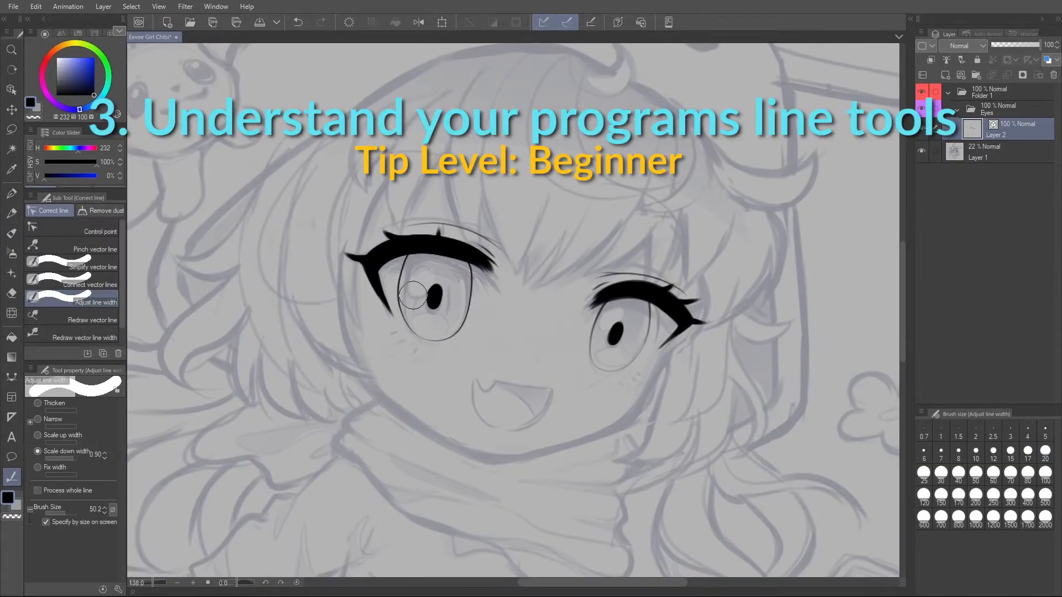
left_click(109, 227)
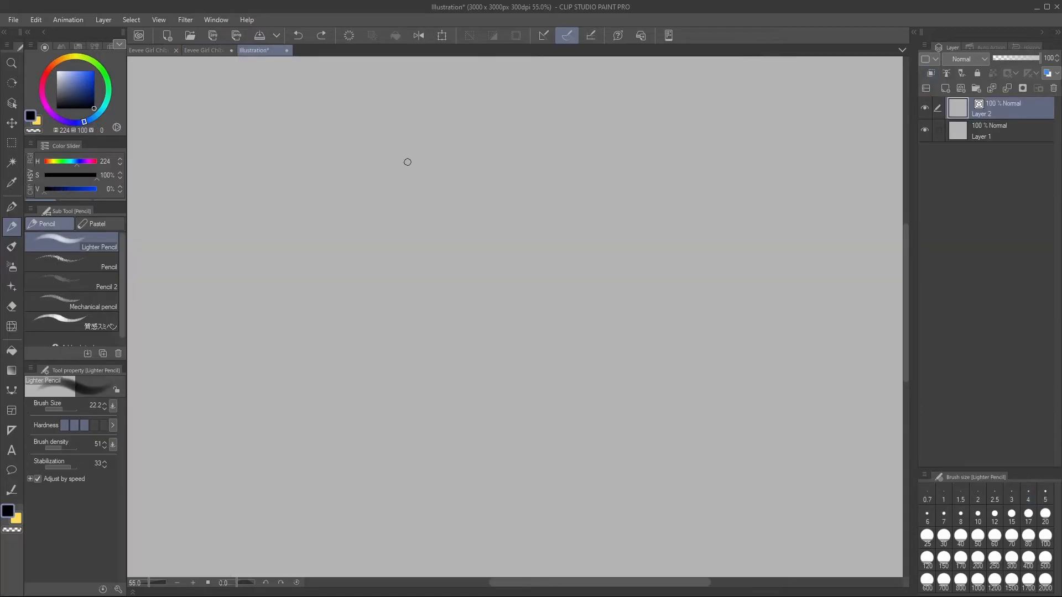
Try freehand test strokes across the blank canvas with the Lighter Pencil, undoing each one.
mouse_move(301, 106)
left_mouse_down()
mouse_move(270, 198)
mouse_move(397, 194)
mouse_move(441, 308)
mouse_move(651, 303)
mouse_move(743, 342)
mouse_move(844, 486)
left_mouse_up()
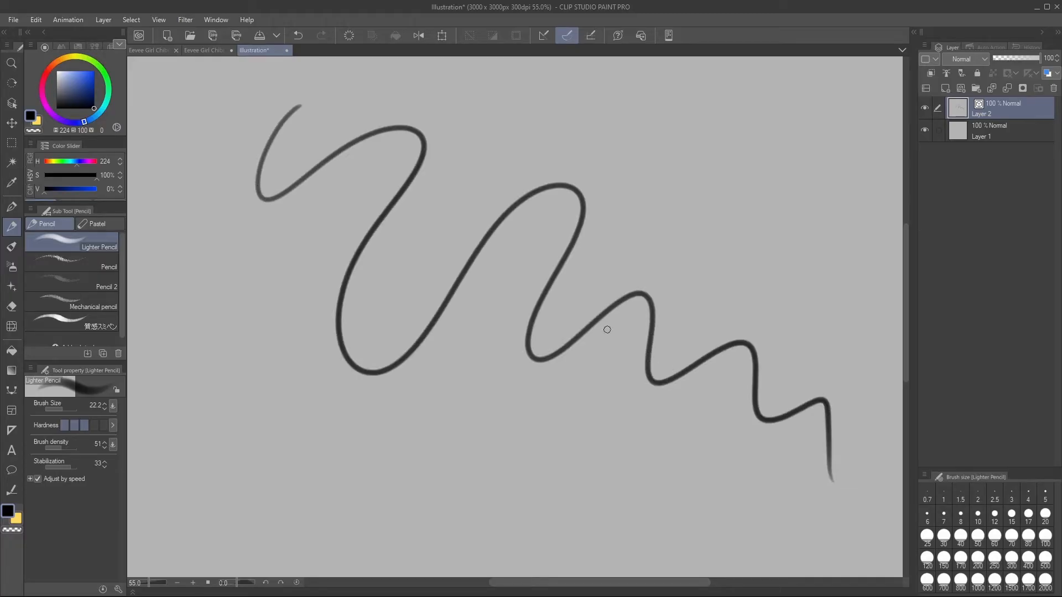
key("ctrl+z")
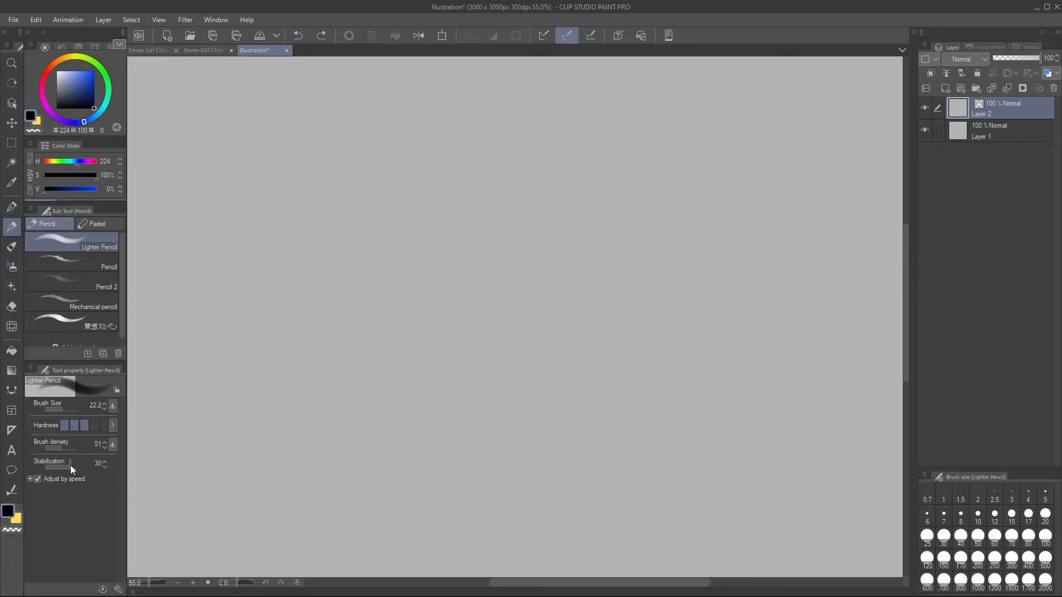
mouse_move(276, 111)
left_mouse_down()
mouse_move(268, 175)
mouse_move(376, 199)
mouse_move(480, 279)
mouse_move(551, 381)
mouse_move(655, 304)
left_mouse_up()
key("ctrl+z")
Draw a diagonal test curve at stabilization 15 and a second curve below it at stabilization 33.
mouse_move(300, 117)
left_mouse_down()
mouse_move(374, 213)
mouse_move(562, 365)
mouse_move(737, 441)
mouse_move(792, 452)
left_mouse_up()
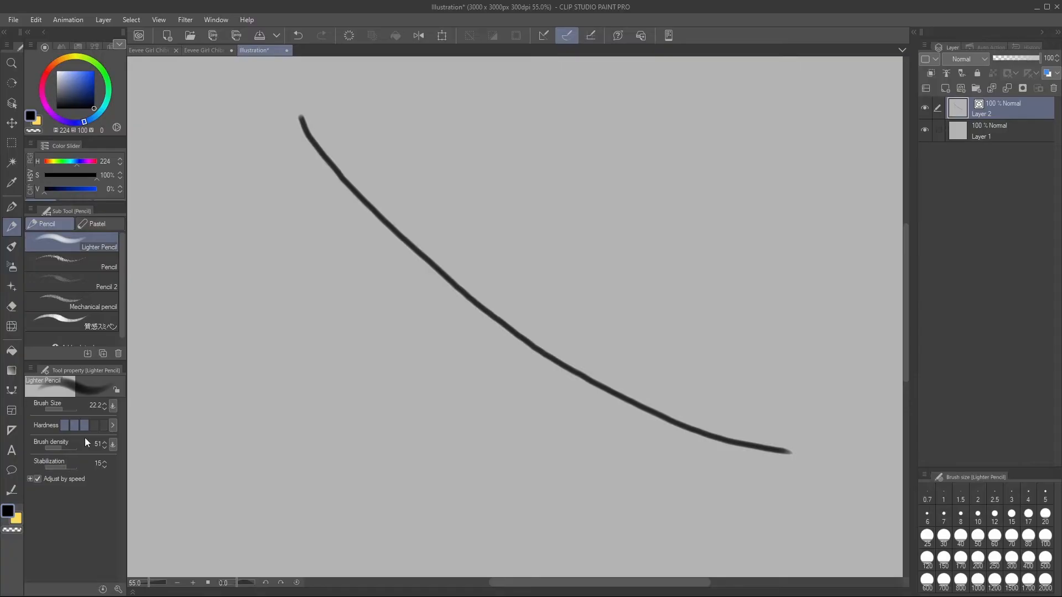
left_click_drag(68, 466, 71, 466)
mouse_move(273, 128)
left_mouse_down()
mouse_move(336, 236)
mouse_move(470, 355)
mouse_move(564, 400)
mouse_move(688, 438)
left_mouse_up()
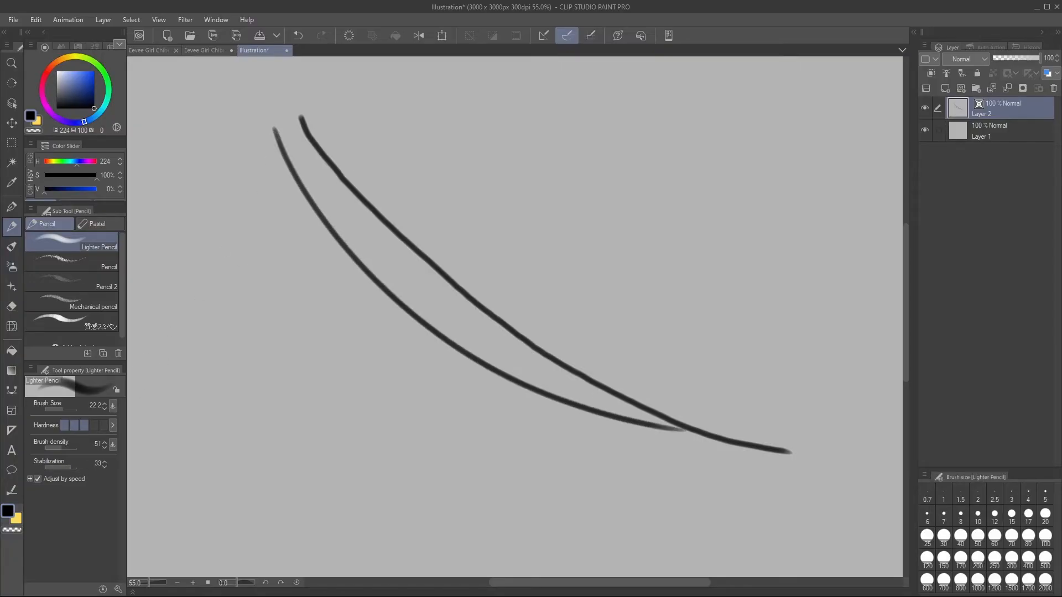
Compare the smoothness of the two test curves up close.
scroll(360, 215, "up", 4)
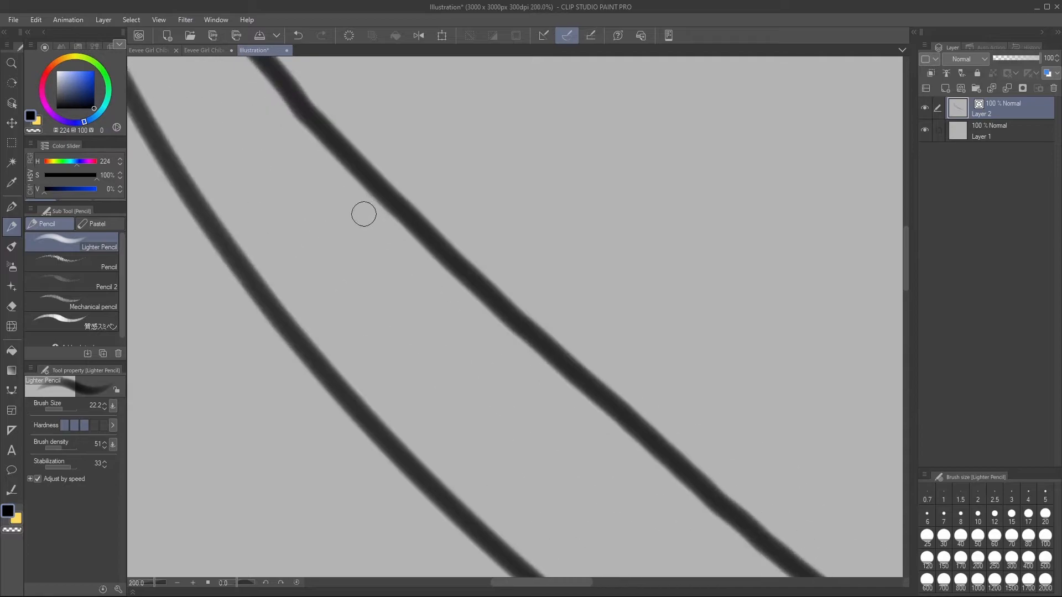
scroll(376, 299, "down", 2)
scroll(278, 100, "up", 2)
scroll(341, 304, "up", 1)
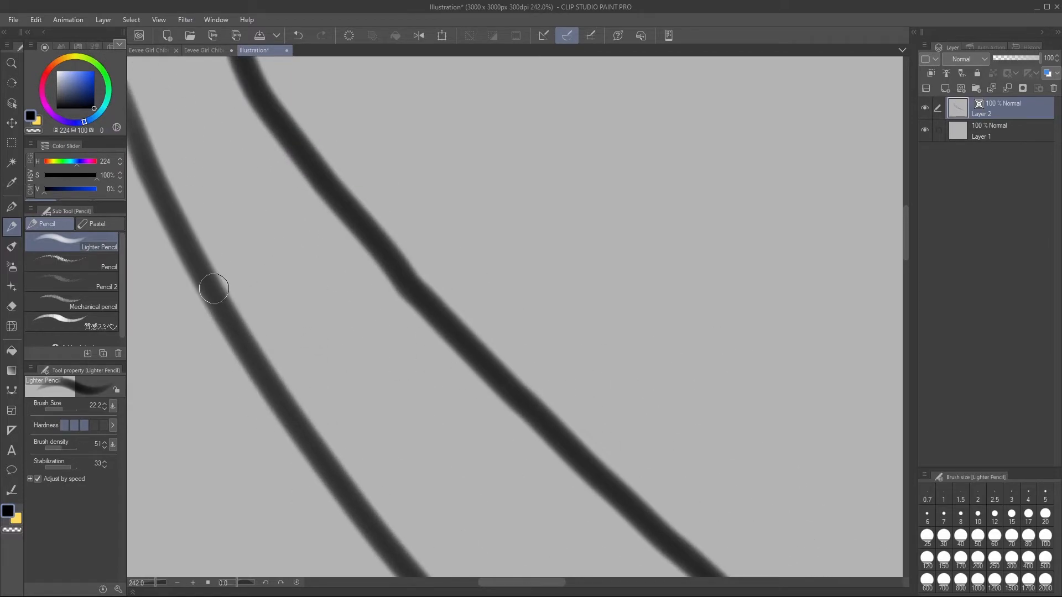
scroll(377, 188, "down", 2)
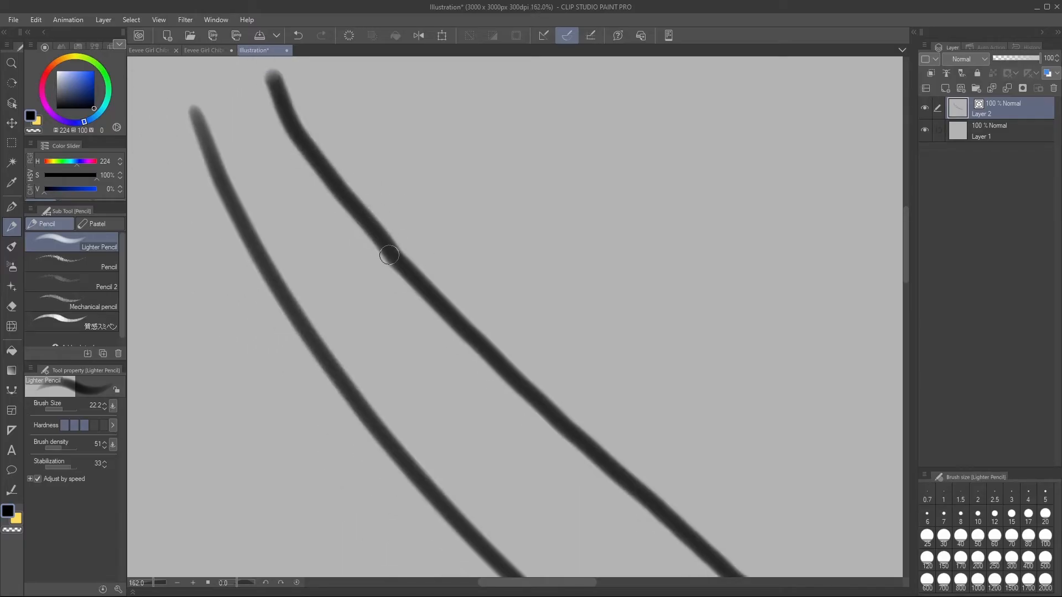
scroll(515, 381, "down", 4)
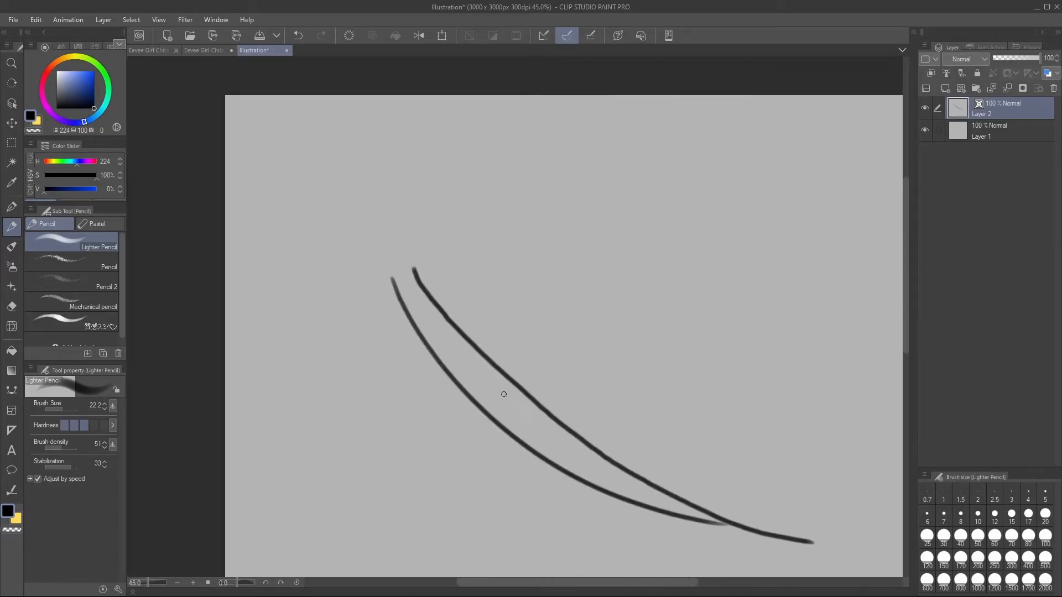
scroll(530, 460, "down", 2)
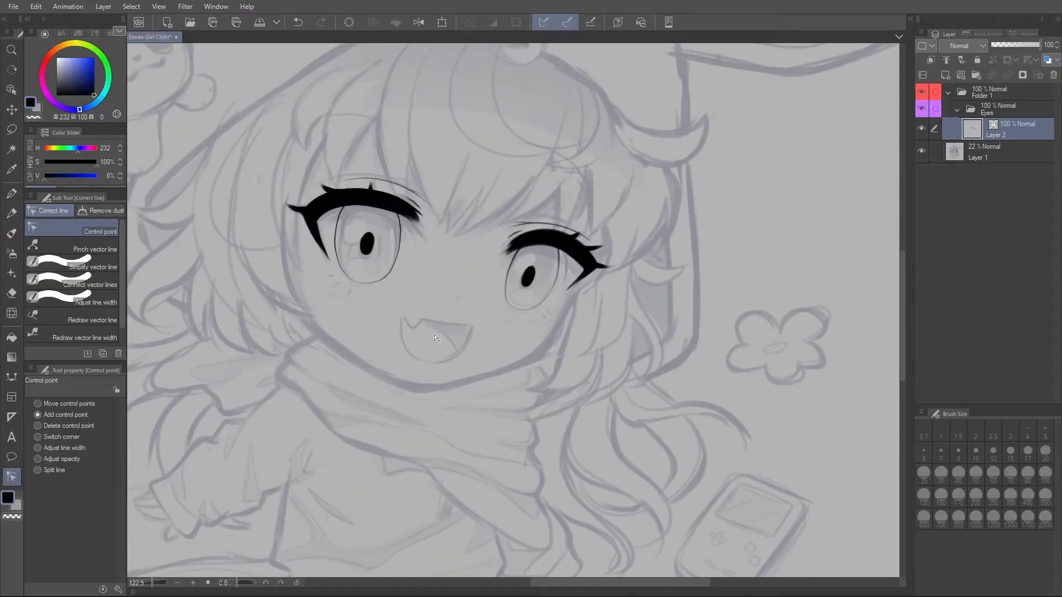
Ink the short blush marks beneath both eyes with the Lighter Pencil.
key("p")
scroll(546, 320, "up", 1)
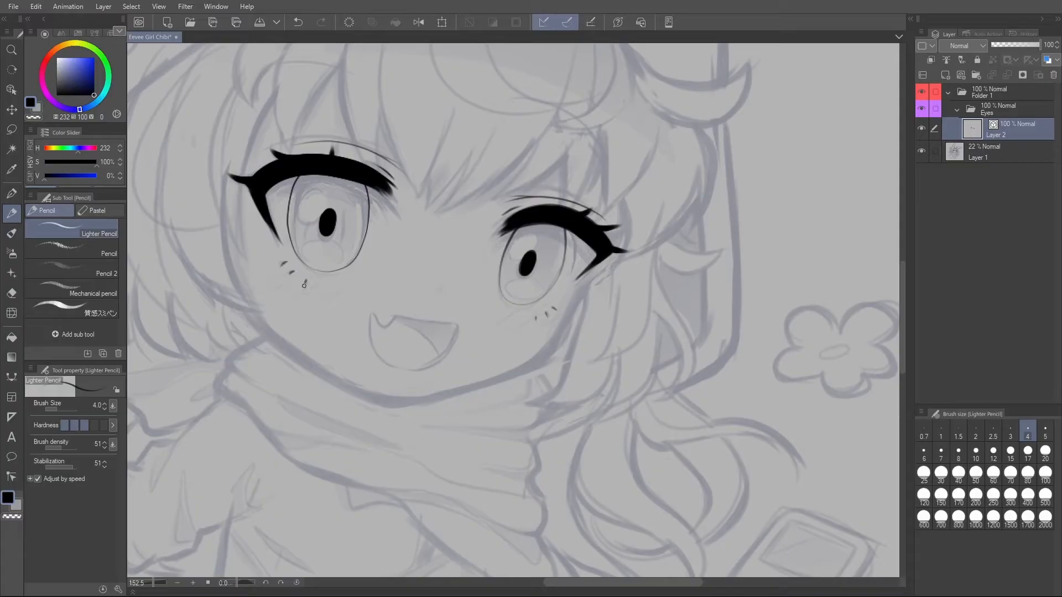
mouse_move(694, 311)
left_mouse_down()
mouse_move(662, 287)
mouse_move(686, 313)
left_mouse_up()
Select the blush marks under each eye in turn and apply a transform to adjust them.
key("m")
left_click_drag(381, 265, 408, 284)
key("ctrl+t")
key("Return")
left_click_drag(594, 295, 597, 315)
key("ctrl+t")
key("Return")
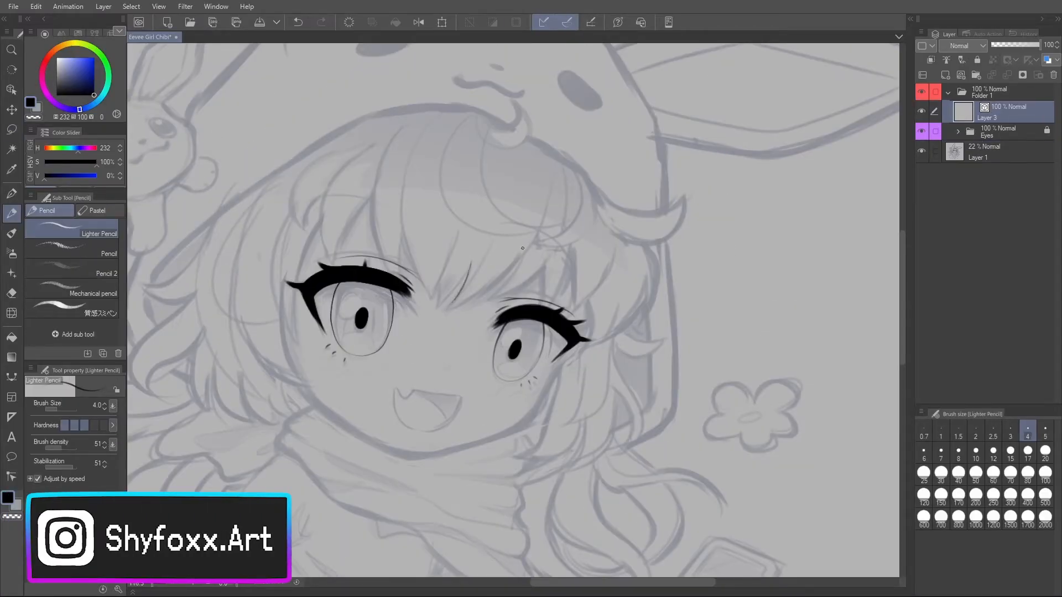
Ink the first curved strands of the central fringe with the Lighter Pencil.
mouse_move(449, 306)
left_mouse_down()
mouse_move(516, 264)
mouse_move(551, 162)
left_mouse_up()
left_click_drag(457, 131, 557, 220)
left_click_drag(493, 119, 564, 214)
Undo the last change and set up the Vector eraser with its brush size reduced to 6.1.
key("e")
left_click(83, 299)
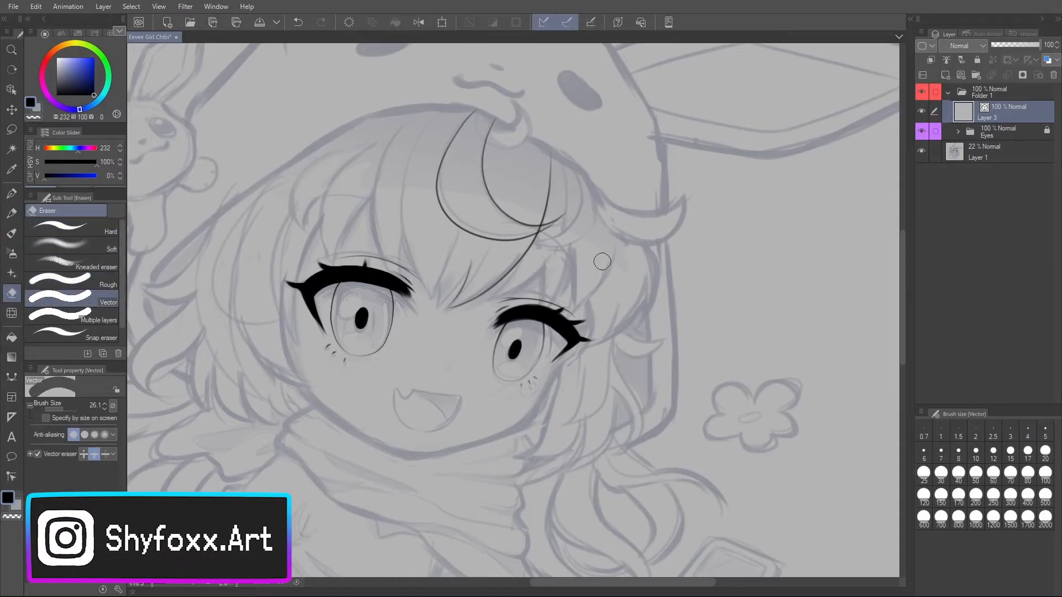
key("ctrl+z")
key("p")
key("e")
key("bracketleft")
key("bracketleft")
key("bracketleft")
key("bracketleft")
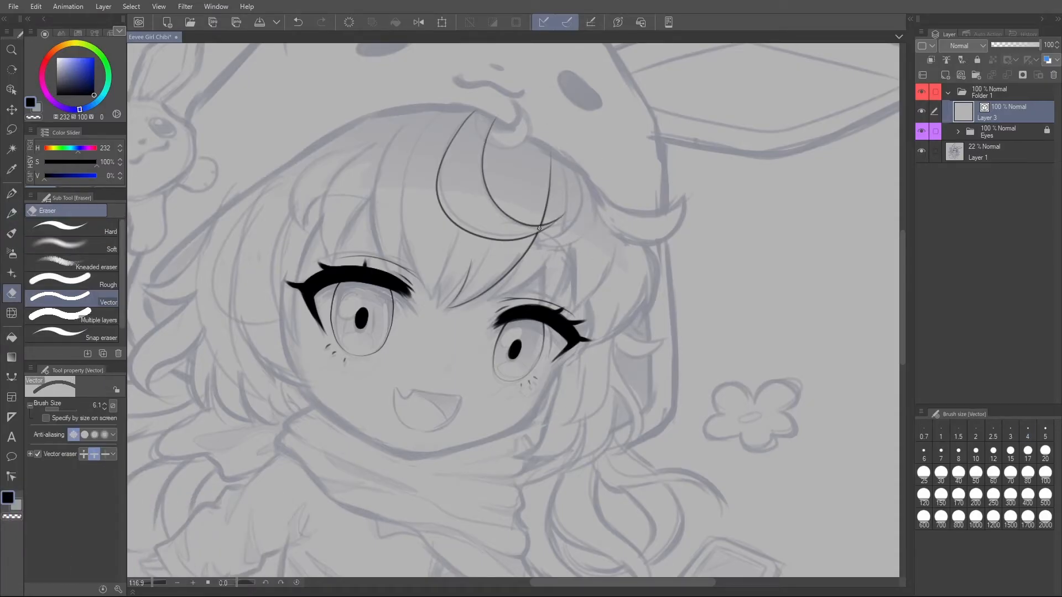
Ink the small crescent curl at the hood's edge and the long pointed strand of the central fringe.
key("p")
left_click_drag(487, 118, 518, 107)
mouse_move(439, 115)
left_mouse_down()
mouse_move(421, 279)
mouse_move(453, 255)
mouse_move(451, 295)
left_mouse_up()
key("e")
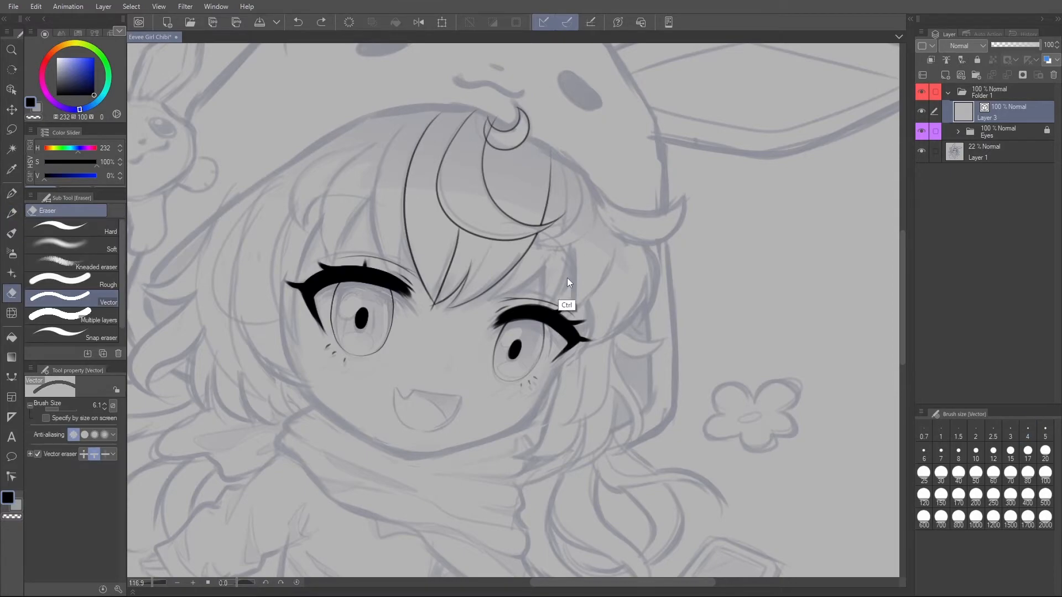
Ink the short pointed strand tips between the central fringe and the right-hand eye.
key("p")
mouse_move(471, 259)
left_mouse_down()
mouse_move(447, 296)
mouse_move(449, 271)
mouse_move(450, 292)
mouse_move(435, 304)
mouse_move(449, 310)
mouse_move(449, 268)
mouse_move(447, 301)
mouse_move(473, 252)
mouse_move(507, 240)
mouse_move(511, 269)
mouse_move(489, 304)
mouse_move(557, 244)
left_mouse_up()
key("e")
key("ctrl+z")
key("p")
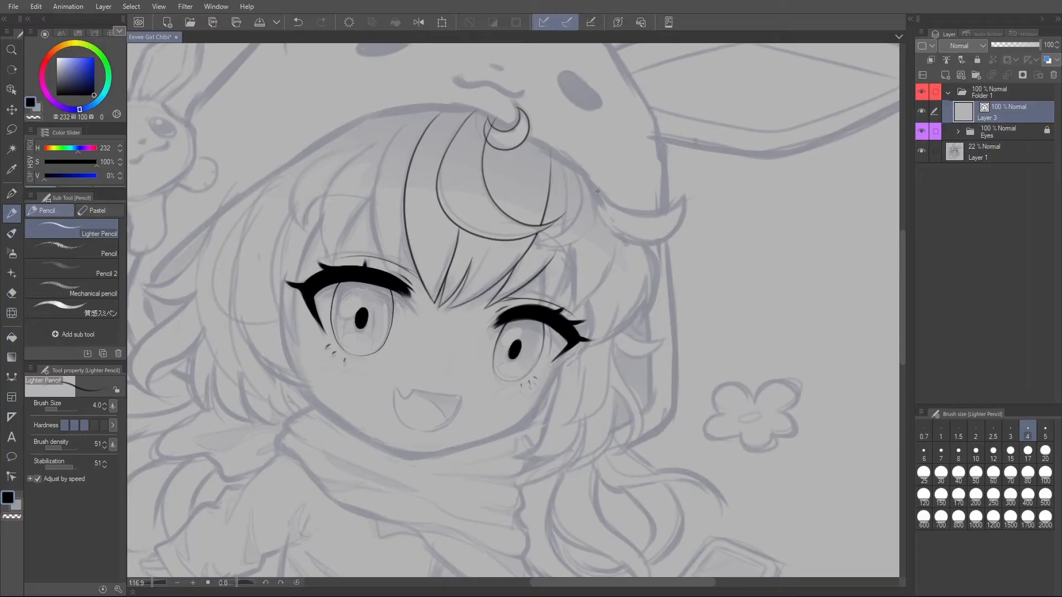
Ink the small curved lock beside the fringe and the crescent tuft sticking out over the hood.
left_click_drag(574, 169, 549, 242)
key("ctrl+z")
key("ctrl+z")
left_click_drag(594, 224, 533, 252)
mouse_move(585, 183)
left_mouse_down()
mouse_move(640, 210)
mouse_move(686, 183)
mouse_move(687, 205)
left_mouse_up()
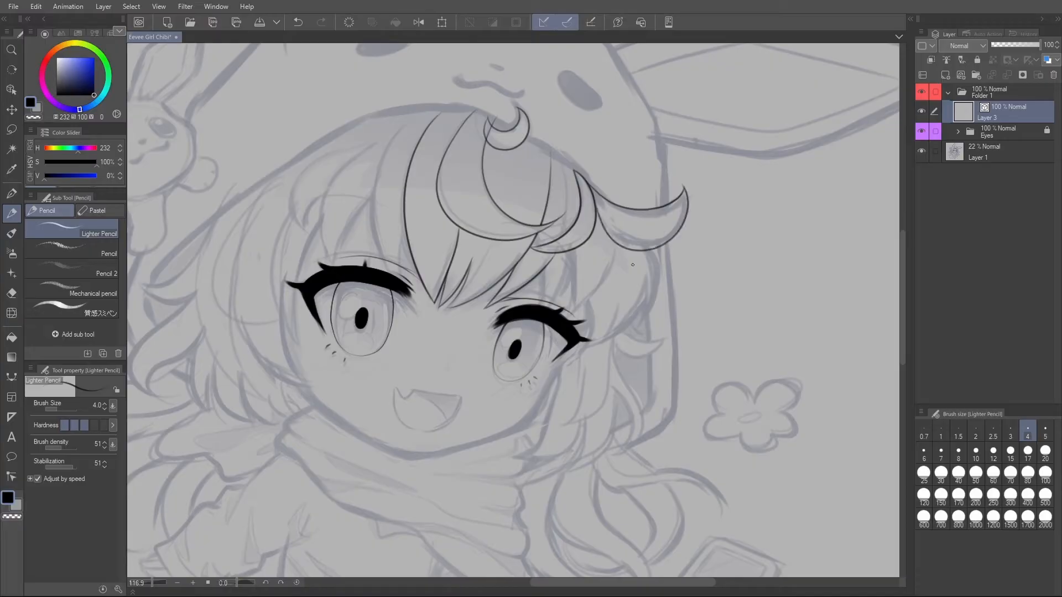
Hide the Eyes folder and ink the pointed fringe strands above the right-hand eye.
left_click(922, 132)
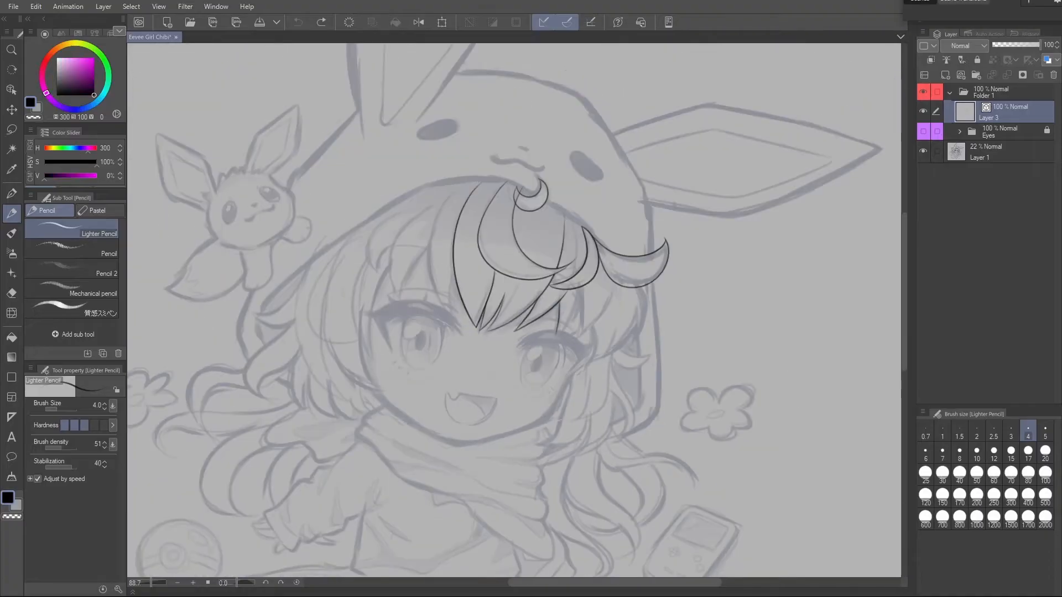
left_click(985, 350)
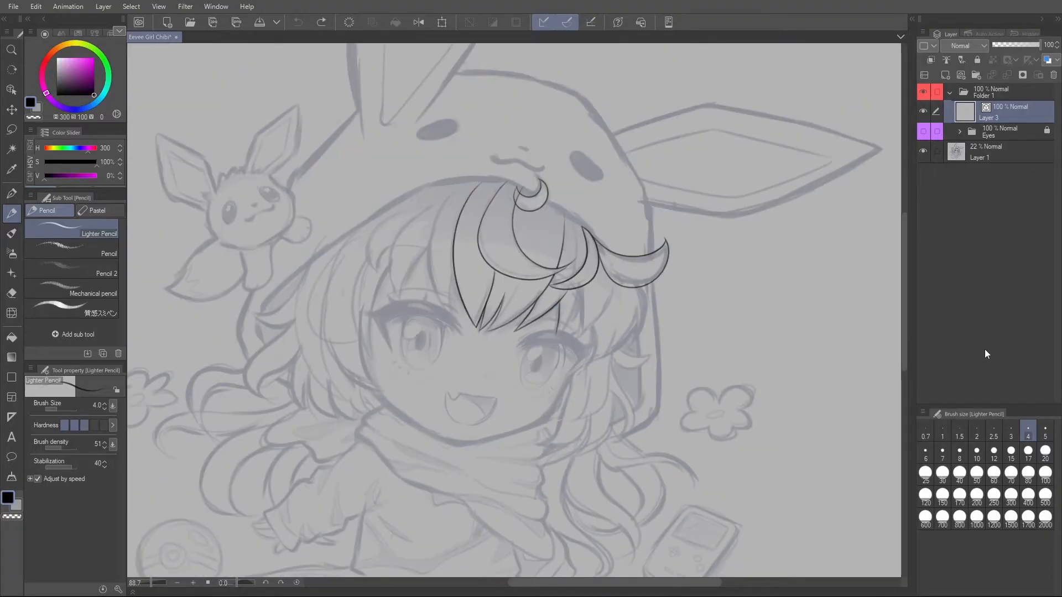
scroll(561, 316, "up", 2)
left_click(923, 132)
left_click(923, 132)
mouse_move(591, 268)
left_mouse_down()
mouse_move(553, 348)
mouse_move(582, 347)
mouse_move(645, 261)
left_mouse_up()
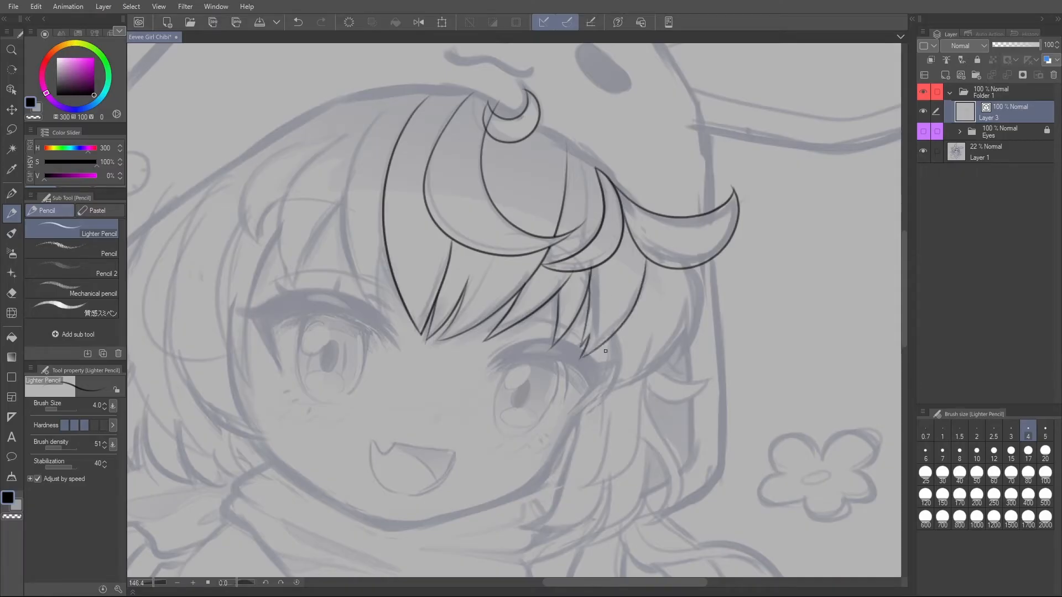
Show the Eyes folder and ink the side bangs beside the right-hand eye's outer corner.
left_click(923, 132)
mouse_move(694, 270)
left_mouse_down()
mouse_move(684, 356)
mouse_move(627, 389)
left_mouse_up()
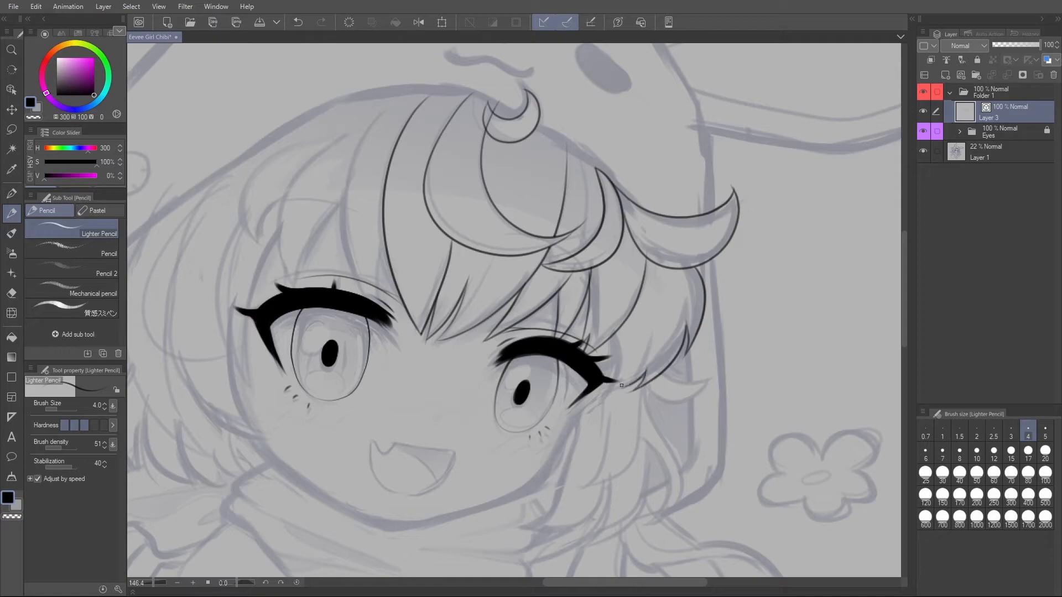
left_click_drag(612, 339, 619, 385)
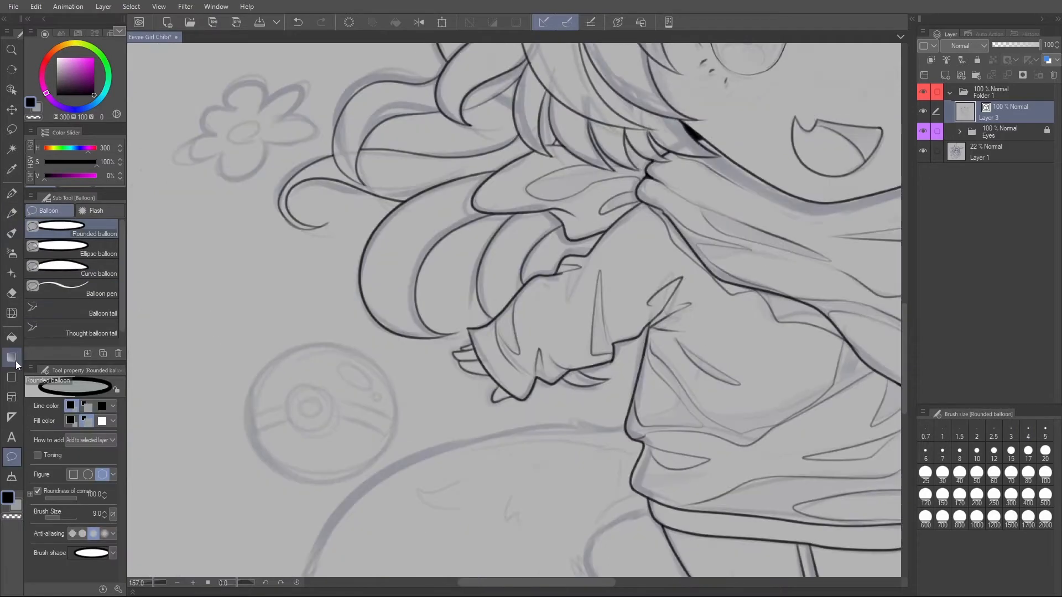
Outline the Poké Ball and its centre button with circles from the Figure tool, and select the button's circle.
left_click(12, 377)
left_click(60, 323)
left_click(1011, 434)
left_click_drag(247, 343, 392, 488)
mouse_move(284, 389)
left_mouse_down()
mouse_move(331, 434)
mouse_move(318, 415)
left_mouse_up()
key("o")
left_click(332, 424)
left_click(311, 419)
Ink the Poké Ball's curved double band with the pencil and erase the parts that overrun.
key("p")
mouse_move(236, 427)
left_mouse_down()
mouse_move(363, 405)
mouse_move(432, 448)
left_mouse_up()
left_click_drag(239, 441, 436, 461)
key("e")
left_click_drag(420, 421, 410, 459)
left_click_drag(240, 416, 269, 531)
left_click_drag(323, 397, 310, 412)
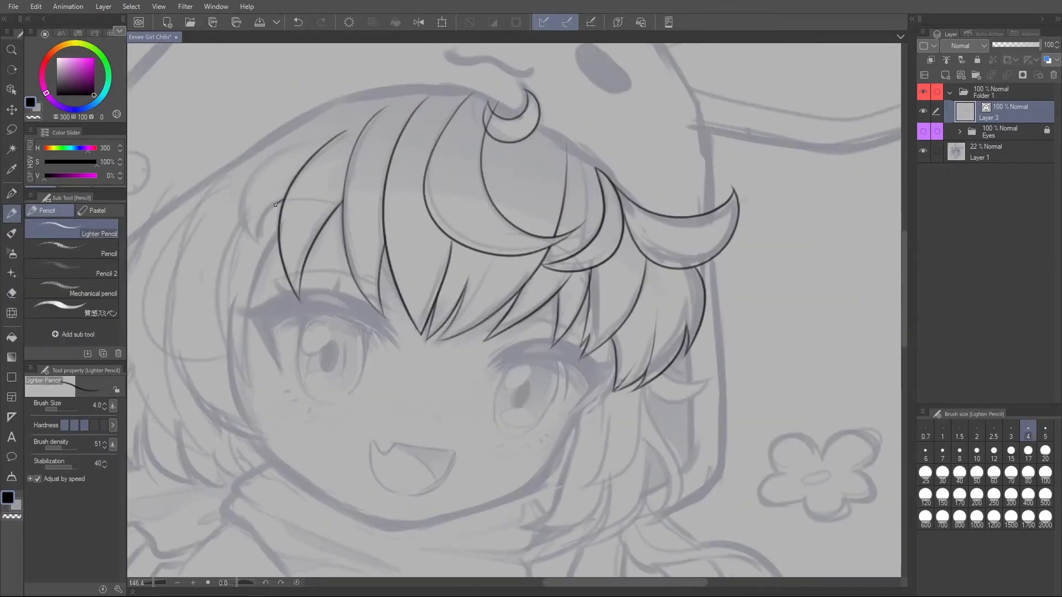
left_click_drag(279, 202, 253, 254)
left_click_drag(306, 139, 253, 256)
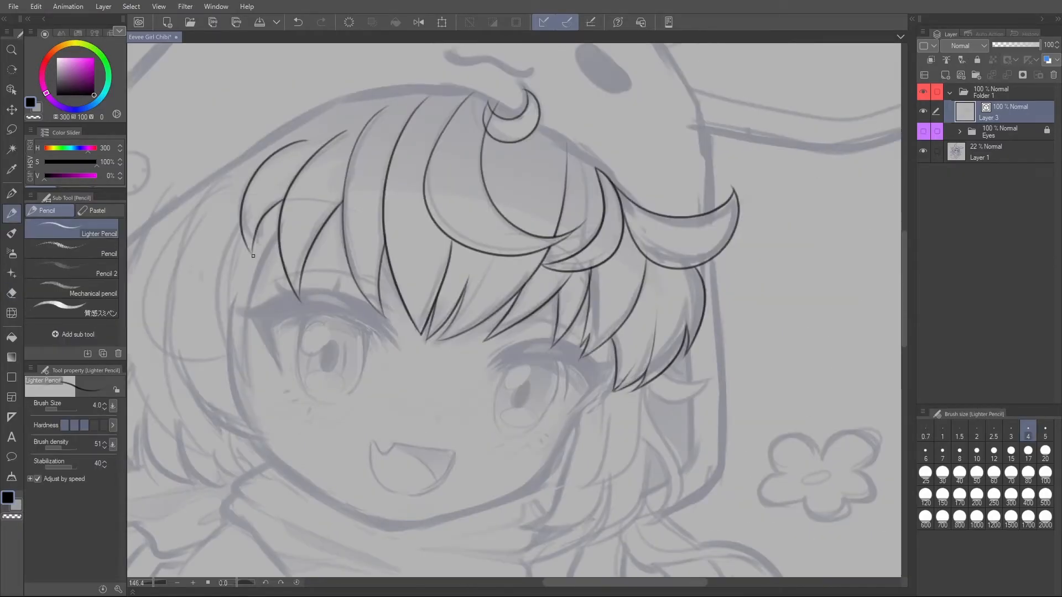
key("ctrl+z")
key("ctrl+z")
Ink the small forked strand above the left-hand eye and the long side lock curving down past it.
left_click_drag(283, 201, 256, 244)
mouse_move(299, 140)
left_mouse_down()
mouse_move(242, 218)
mouse_move(257, 245)
left_mouse_up()
mouse_move(278, 235)
left_mouse_down()
mouse_move(247, 369)
mouse_move(268, 403)
left_mouse_up()
mouse_move(242, 220)
left_mouse_down()
mouse_move(224, 366)
mouse_move(268, 401)
left_mouse_up()
Trim the overshooting line ends at the tip of the long side lock with the Vector eraser.
key("e")
left_click(267, 400)
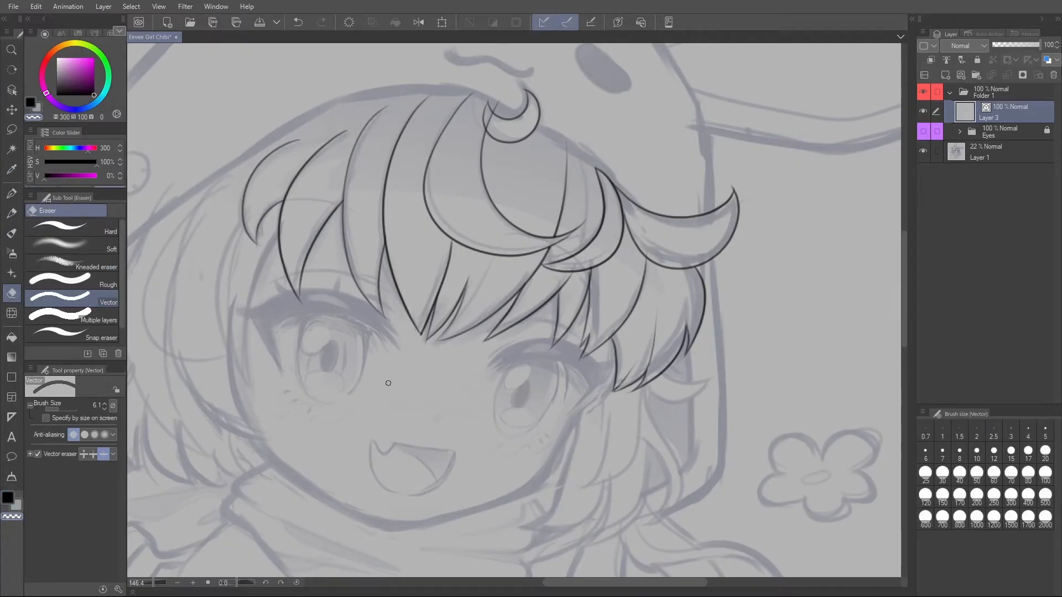
key("ctrl+z")
scroll(267, 420, "up", 5)
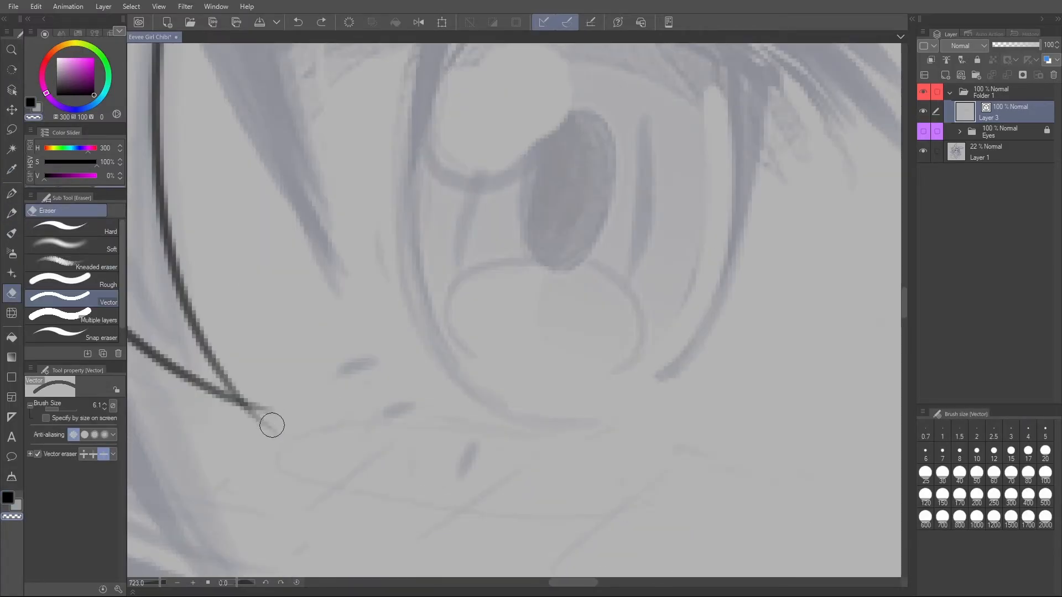
left_click(50, 410)
key("ctrl+z")
mouse_move(267, 409)
left_mouse_down()
mouse_move(266, 427)
mouse_move(292, 429)
left_mouse_up()
scroll(301, 434, "down", 4)
Select the side lock's stroke with the Operation tool, return to the Lighter Pencil and show the Eyes folder.
key("o")
left_click(288, 428)
left_click(332, 473)
key("p")
scroll(568, 368, "down", 3)
left_click_drag(729, 436, 569, 378)
left_click(923, 132)
scroll(608, 287, "down", 1)
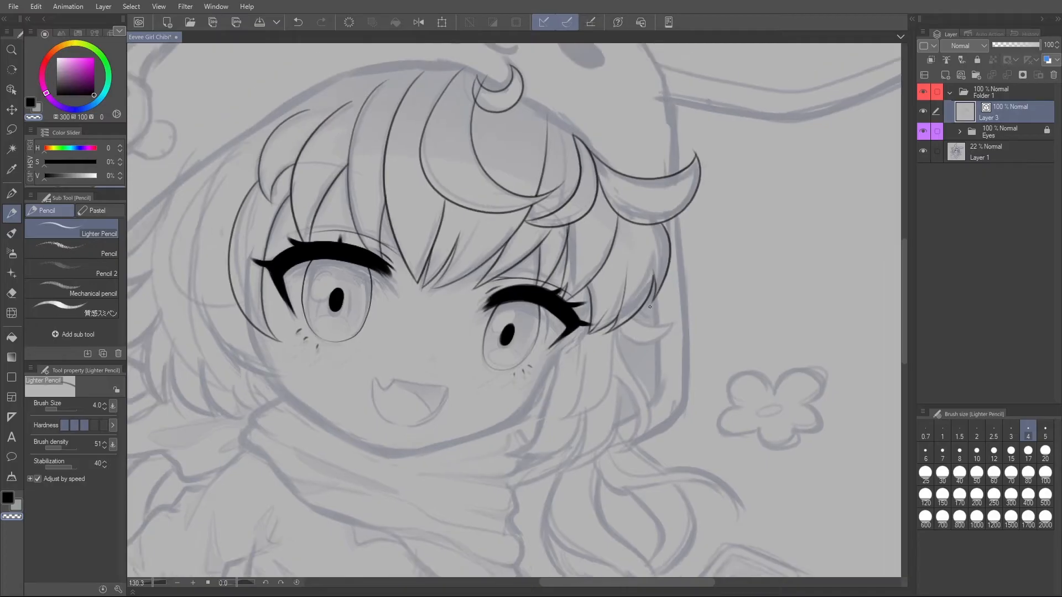
Switch back to the drawing colour and ink the hood's opening as a long curve around the hair.
left_click_drag(650, 282, 701, 372)
key("c")
mouse_move(653, 250)
left_mouse_down()
mouse_move(590, 202)
mouse_move(429, 154)
mouse_move(220, 279)
mouse_move(156, 398)
left_mouse_up()
left_click_drag(427, 399, 478, 299)
Ink the outer side lock sweeping to the left-hand cheek and set the Vector eraser to erase up to intersections.
mouse_move(339, 136)
left_mouse_down()
mouse_move(295, 282)
mouse_move(402, 370)
left_mouse_up()
mouse_move(352, 315)
left_mouse_down()
mouse_move(370, 354)
mouse_move(409, 371)
left_mouse_up()
key("e")
left_click(405, 370)
key("ctrl+z")
left_click(93, 454)
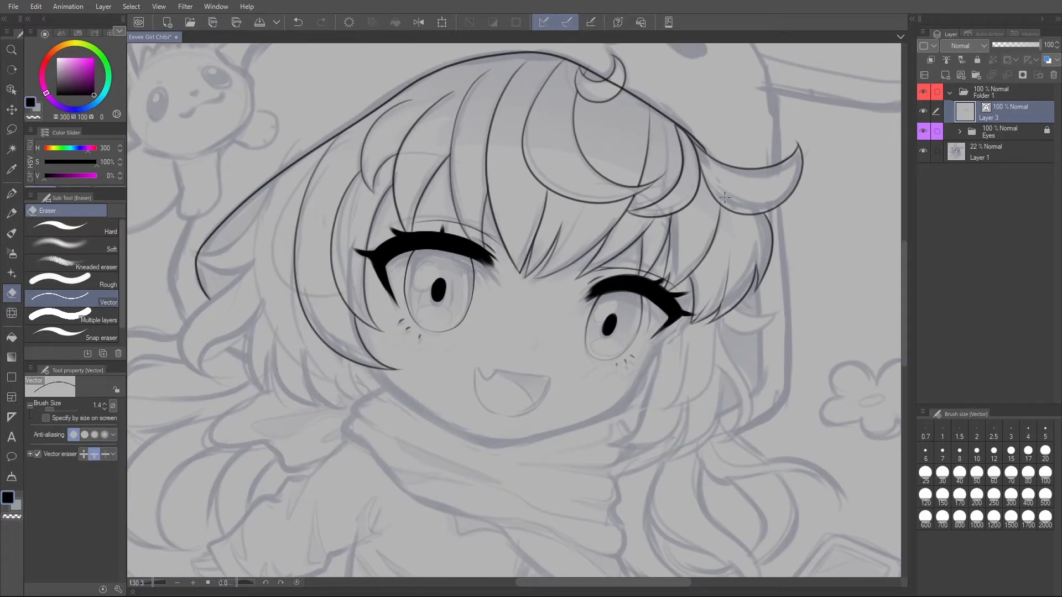
Ink the hood's inner edge and the long side lock below the bangs on the right-hand side of the face.
key("p")
mouse_move(762, 288)
left_mouse_down()
mouse_move(758, 395)
mouse_move(714, 420)
left_mouse_up()
left_click_drag(718, 319, 666, 410)
left_click_drag(684, 336, 664, 409)
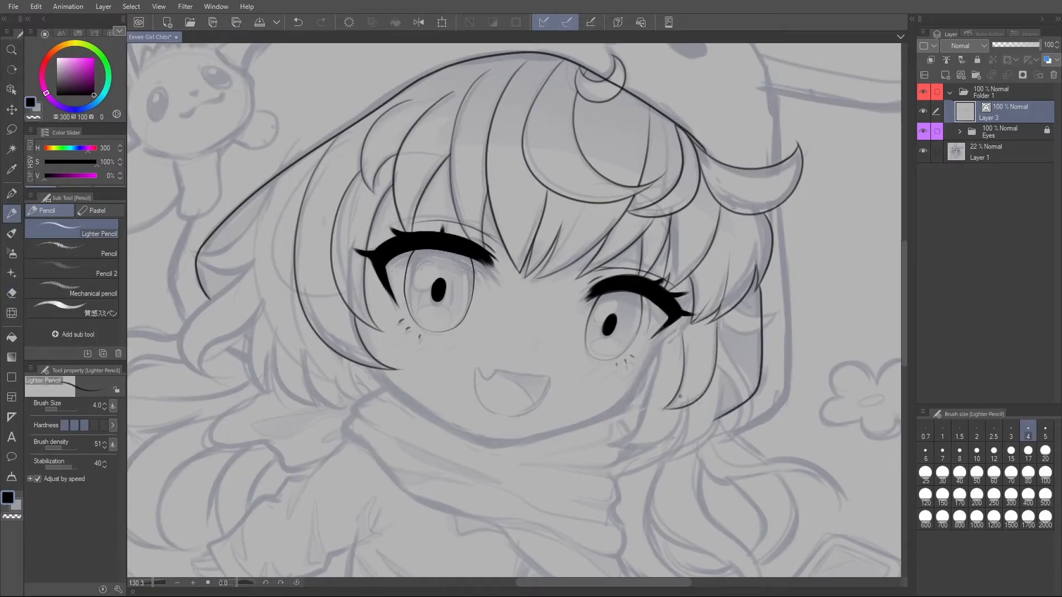
left_click_drag(665, 311, 634, 390)
key("ctrl+z")
mouse_move(675, 321)
left_mouse_down()
mouse_move(623, 403)
mouse_move(475, 435)
mouse_move(362, 349)
left_mouse_up()
key("ctrl+z")
Ink the jawline from cheek to cheek and the open mouth with its small fang.
mouse_move(665, 326)
left_mouse_down()
mouse_move(614, 403)
mouse_move(512, 438)
mouse_move(397, 387)
mouse_move(376, 366)
left_mouse_up()
left_click_drag(621, 414, 560, 332)
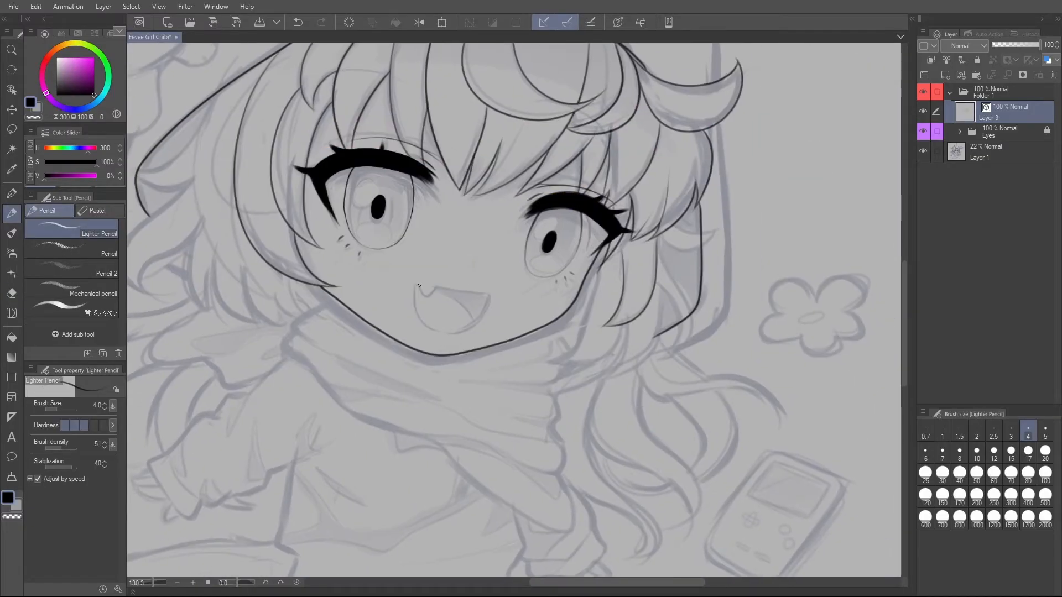
left_click_drag(488, 293, 441, 331)
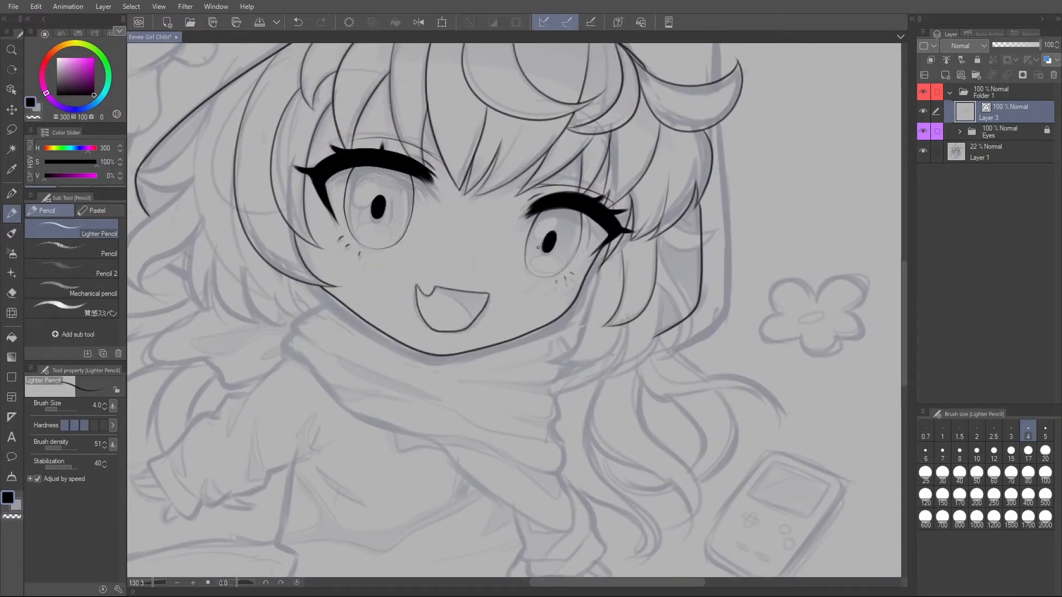
key("ctrl+z")
mouse_move(416, 285)
left_mouse_down()
mouse_move(418, 314)
mouse_move(489, 295)
mouse_move(474, 322)
left_mouse_up()
key("e")
key("p")
Ink the scarf's outline, its hanging end and the fold lines across it.
left_click_drag(625, 360, 660, 371)
mouse_move(582, 334)
left_mouse_down()
mouse_move(590, 390)
mouse_move(482, 394)
left_mouse_up()
mouse_move(582, 397)
left_mouse_down()
mouse_move(553, 323)
mouse_move(573, 390)
mouse_move(486, 379)
left_mouse_up()
key("ctrl+z")
mouse_move(569, 411)
left_mouse_down()
mouse_move(578, 437)
mouse_move(472, 421)
mouse_move(315, 301)
mouse_move(311, 276)
mouse_move(362, 318)
left_mouse_up()
left_click_drag(373, 269, 343, 283)
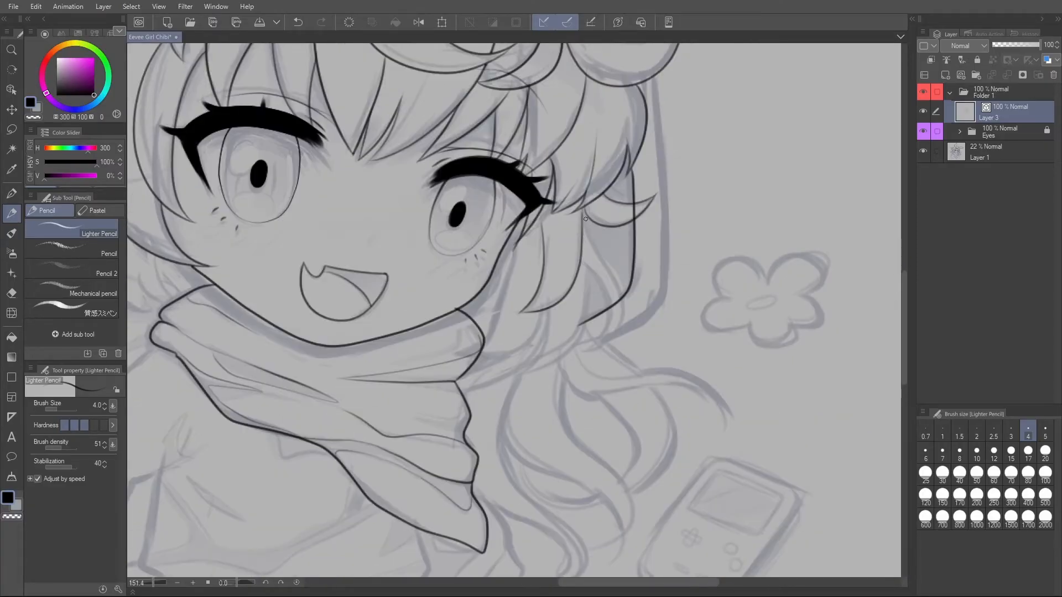
Ink the thin locks hanging beside the right-hand cheek inside the hood.
mouse_move(584, 218)
left_mouse_down()
mouse_move(598, 260)
mouse_move(595, 350)
left_mouse_up()
mouse_move(580, 267)
left_mouse_down()
mouse_move(592, 347)
mouse_move(586, 330)
mouse_move(518, 393)
left_mouse_up()
left_click_drag(547, 313, 517, 396)
Ink the large wavy curls flowing out below the hood beside the handheld console.
scroll(447, 315, "down", 2)
mouse_move(612, 345)
left_mouse_down()
mouse_move(446, 316)
mouse_move(497, 381)
mouse_move(397, 427)
left_mouse_up()
mouse_move(411, 325)
left_mouse_down()
mouse_move(439, 364)
mouse_move(394, 422)
left_mouse_up()
left_click(422, 401, "ctrl+shift")
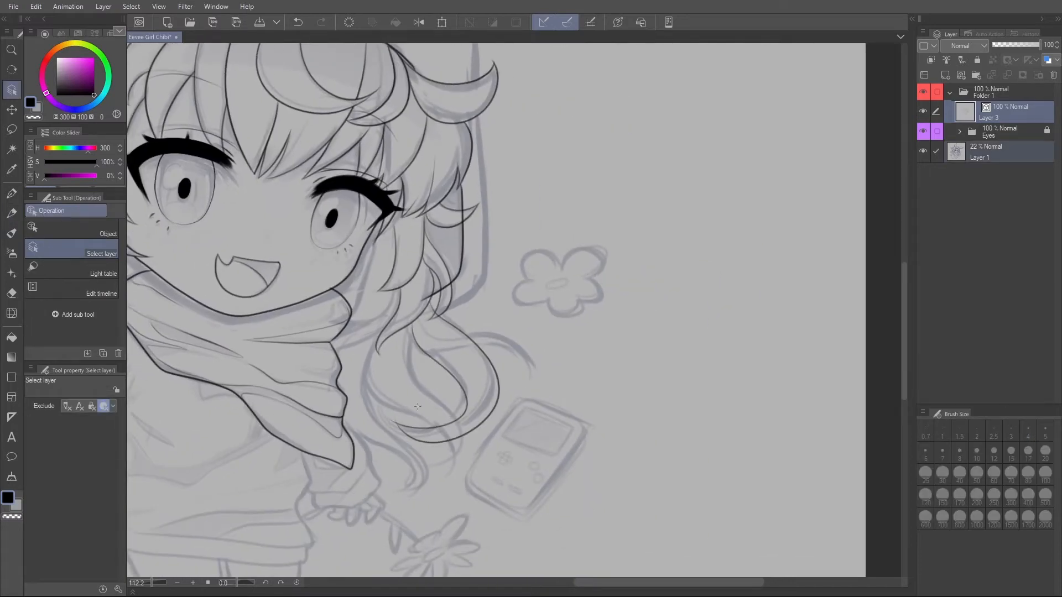
left_click_drag(414, 341, 533, 369)
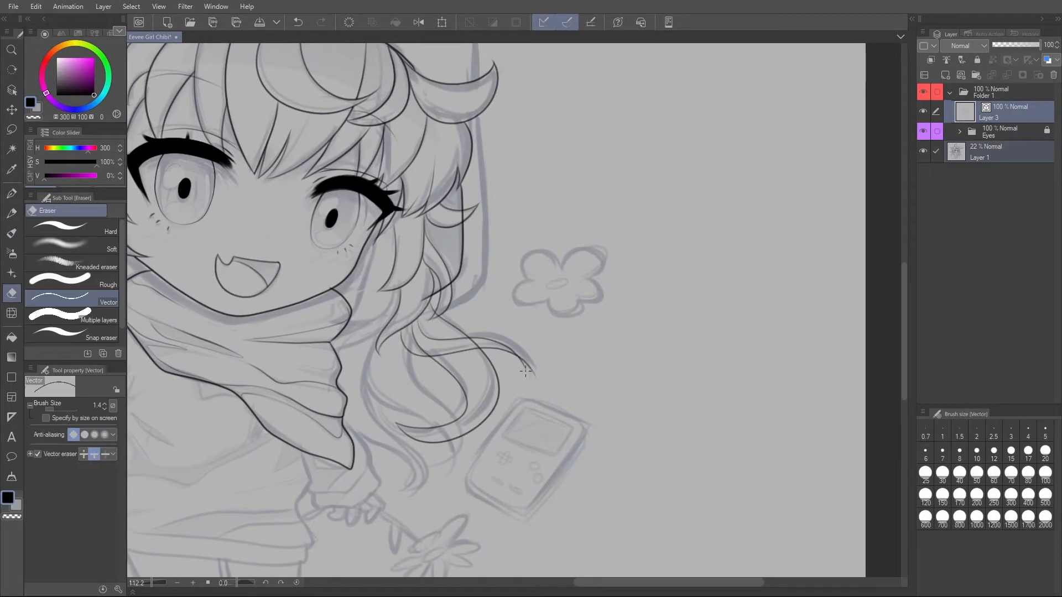
Ink the remaining wavy strands of the loose hair down past the scarf's hanging end.
left_click_drag(414, 355, 445, 469)
mouse_move(366, 345)
left_mouse_down()
mouse_move(427, 475)
mouse_move(410, 490)
left_mouse_up()
mouse_move(343, 420)
left_mouse_down()
mouse_move(401, 455)
mouse_move(408, 490)
left_mouse_up()
key("e")
key("p")
left_click_drag(366, 380, 452, 466)
Erase the overlapping line segments where the loose curls cross, using the Vector eraser.
key("e")
left_click(476, 344)
left_click_drag(501, 391, 582, 423)
left_click(508, 330)
key("p")
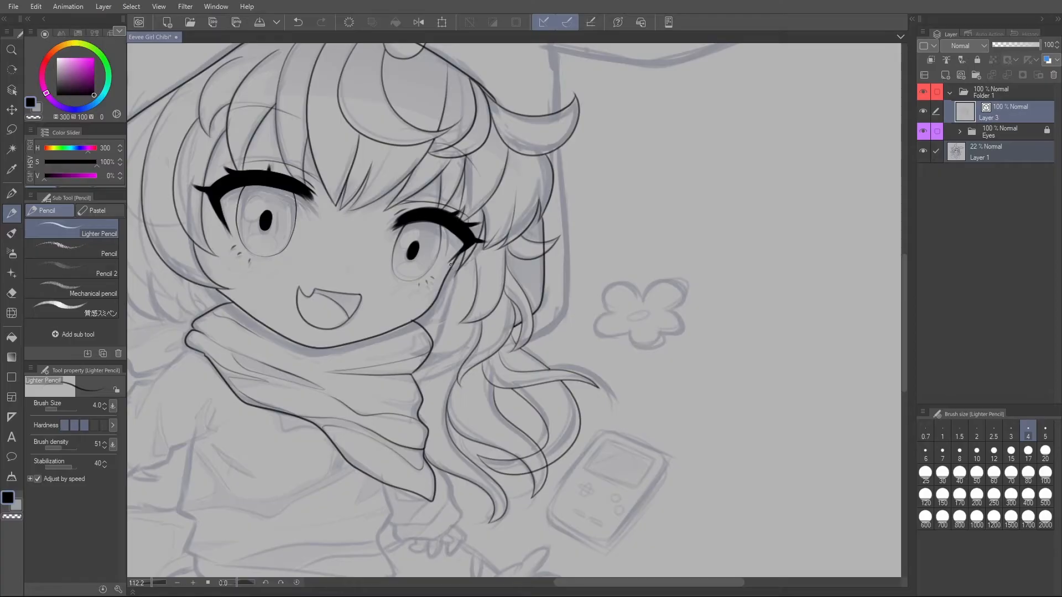
key("e")
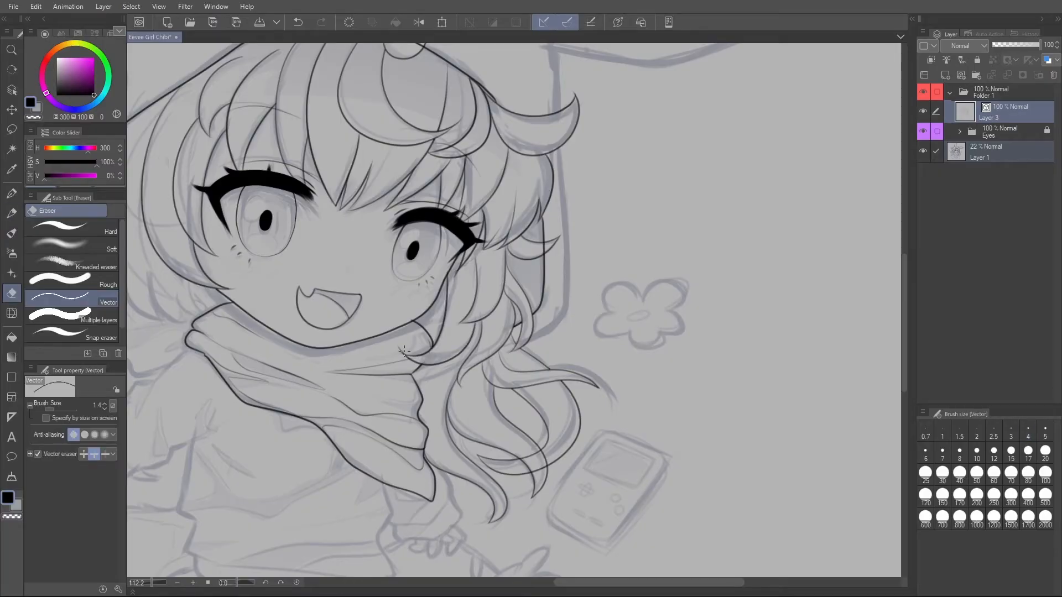
Ink the lower locks on the left-hand side of the hair and erase the excess line.
key("p")
left_click_drag(502, 411, 567, 350)
left_click_drag(511, 387, 579, 528)
left_click_drag(256, 203, 327, 375)
left_click_drag(275, 289, 334, 377)
key("ctrl+z")
key("e")
left_click(547, 122)
key("p")
left_click_drag(598, 524, 567, 283)
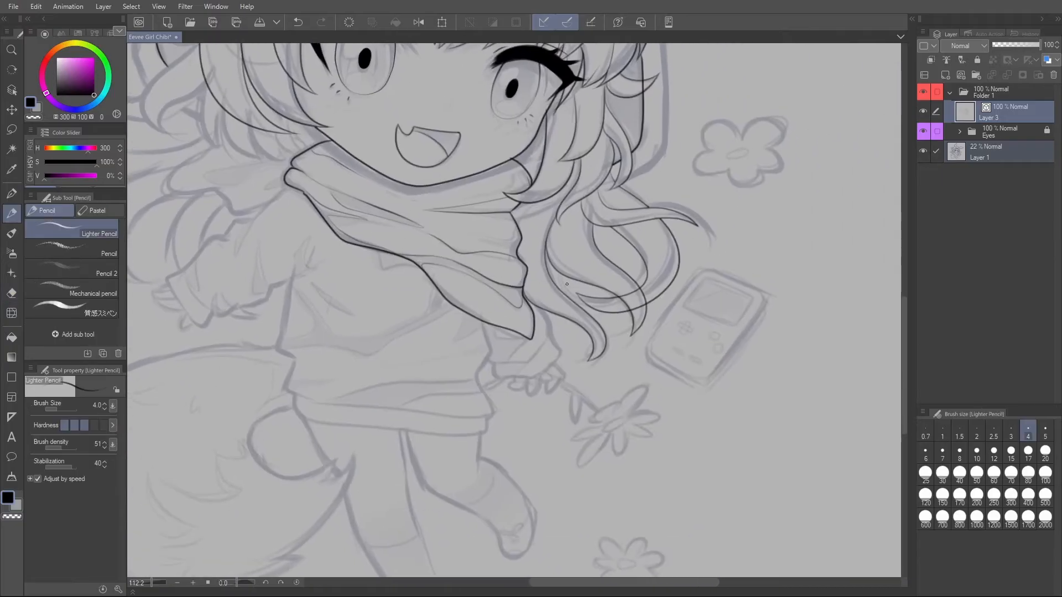
Ink the lowered sleeve's cuff and the outline of the sweater's body, undoing the misplaced strokes.
left_click_drag(551, 339, 506, 377)
mouse_move(484, 324)
left_mouse_down()
mouse_move(479, 376)
mouse_move(395, 414)
mouse_move(282, 351)
mouse_move(313, 264)
left_mouse_up()
left_click_drag(294, 264, 294, 268)
left_click_drag(346, 295, 363, 386)
key("ctrl+z")
key("ctrl+z")
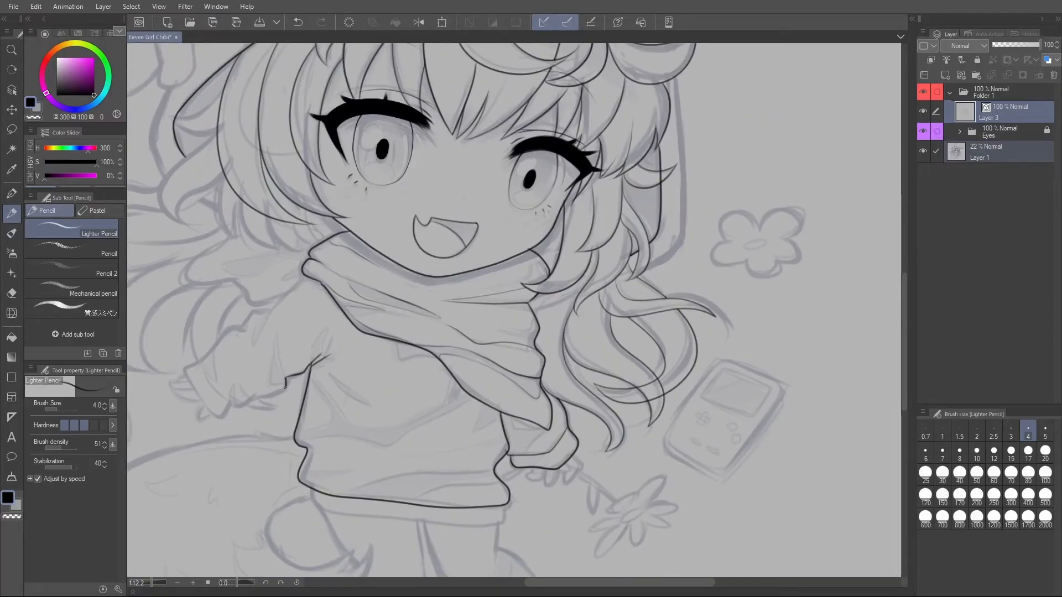
Outline the outstretched sleeve and its cuff and ink its creases, with stabilization set to 33.
mouse_move(256, 396)
left_mouse_down()
mouse_move(226, 411)
mouse_move(212, 352)
left_mouse_up()
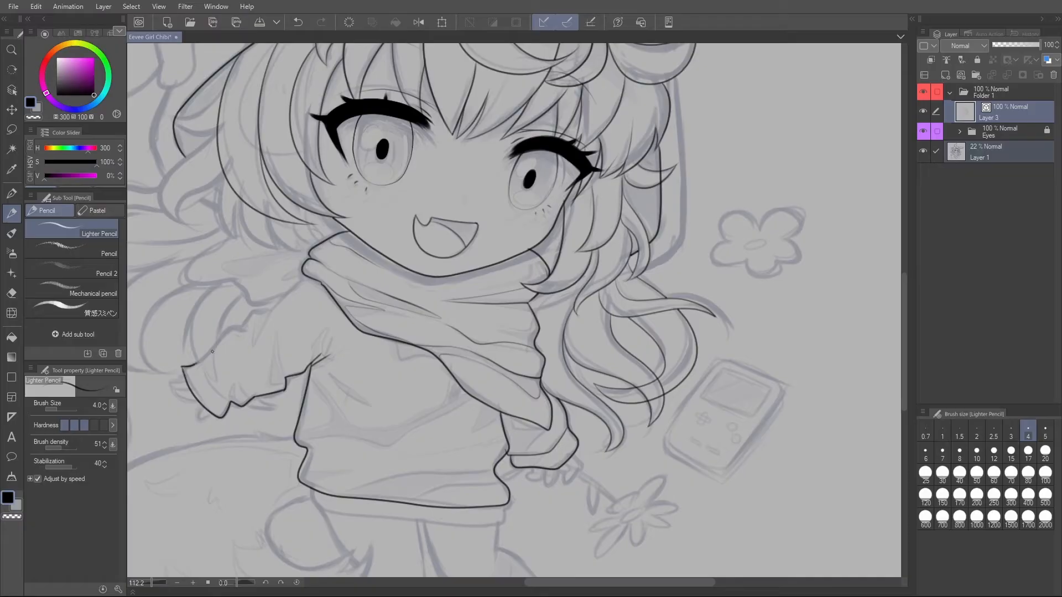
left_click_drag(304, 278, 255, 315)
left_click(71, 466)
key("ctrl+z")
left_click(320, 22)
left_click_drag(250, 330, 196, 363)
left_click_drag(272, 383, 276, 327)
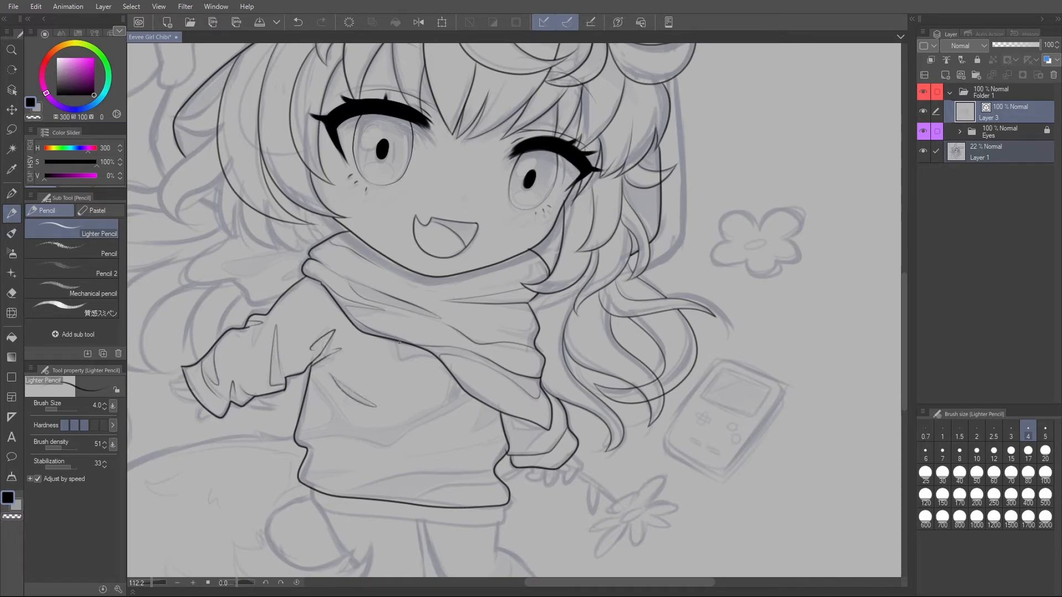
Ink the fold lines across the sweater's chest, sides and hem.
scroll(469, 340, "down", 3)
mouse_move(481, 402)
left_mouse_down()
mouse_move(329, 427)
mouse_move(479, 437)
left_mouse_up()
mouse_move(460, 331)
left_mouse_down()
mouse_move(382, 379)
mouse_move(294, 377)
left_mouse_up()
mouse_move(439, 310)
left_mouse_down()
mouse_move(420, 354)
mouse_move(317, 333)
left_mouse_up()
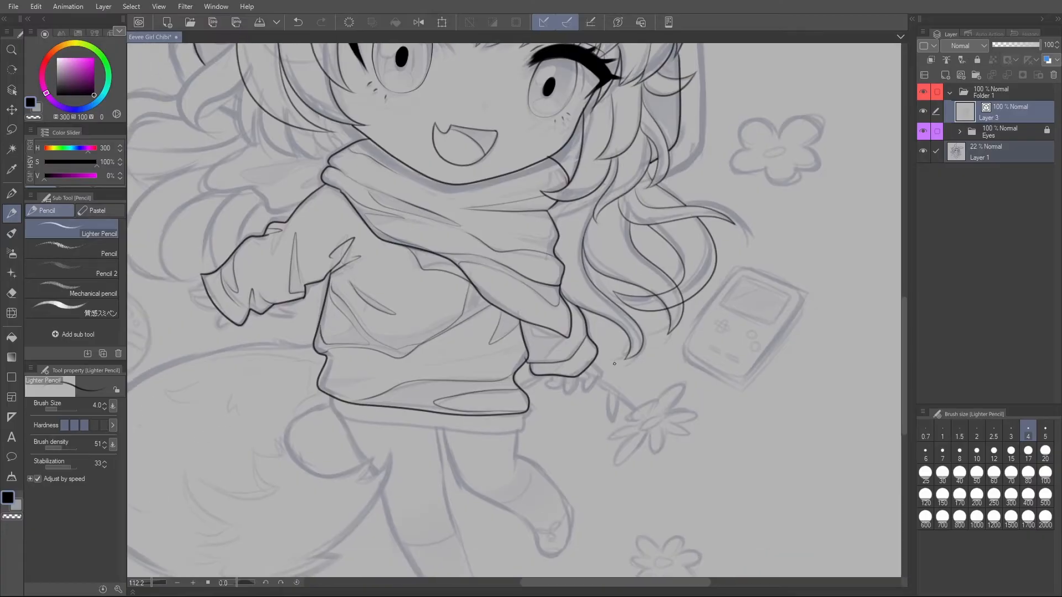
left_click_drag(520, 343, 481, 364)
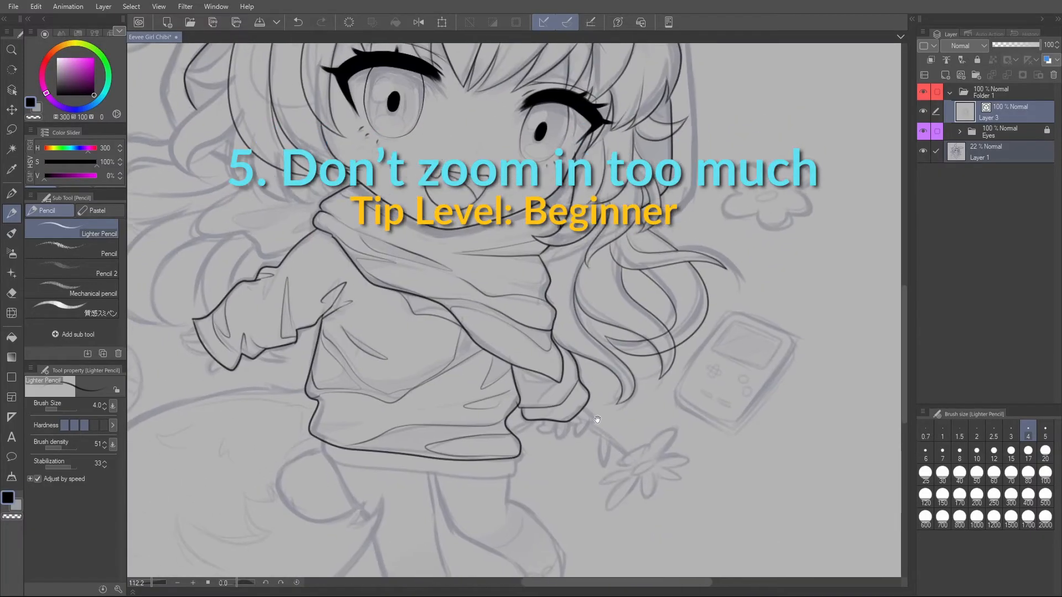
left_click_drag(498, 393, 431, 415)
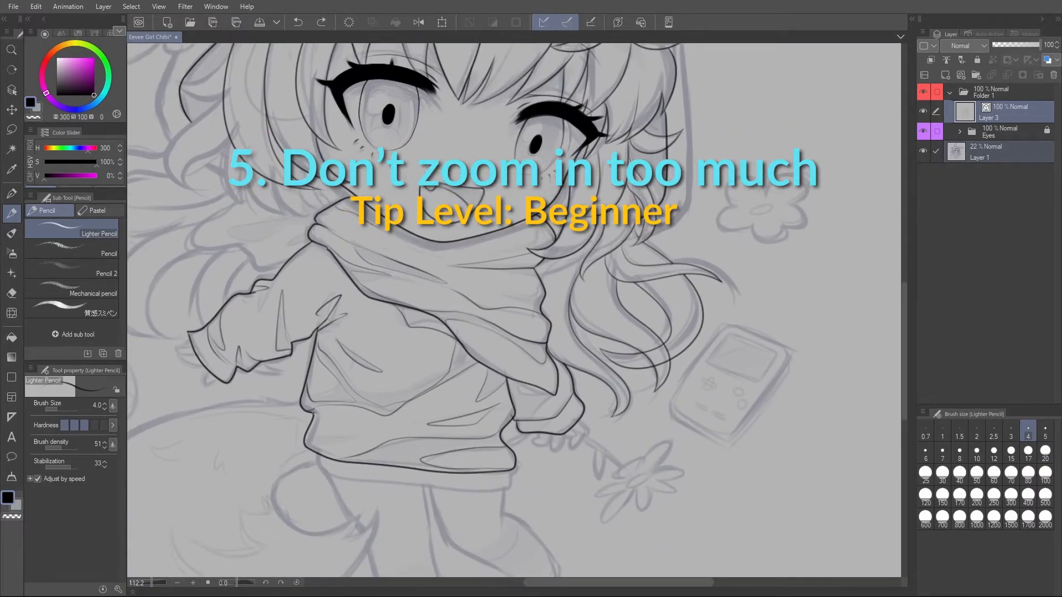
left_click_drag(313, 412, 358, 433)
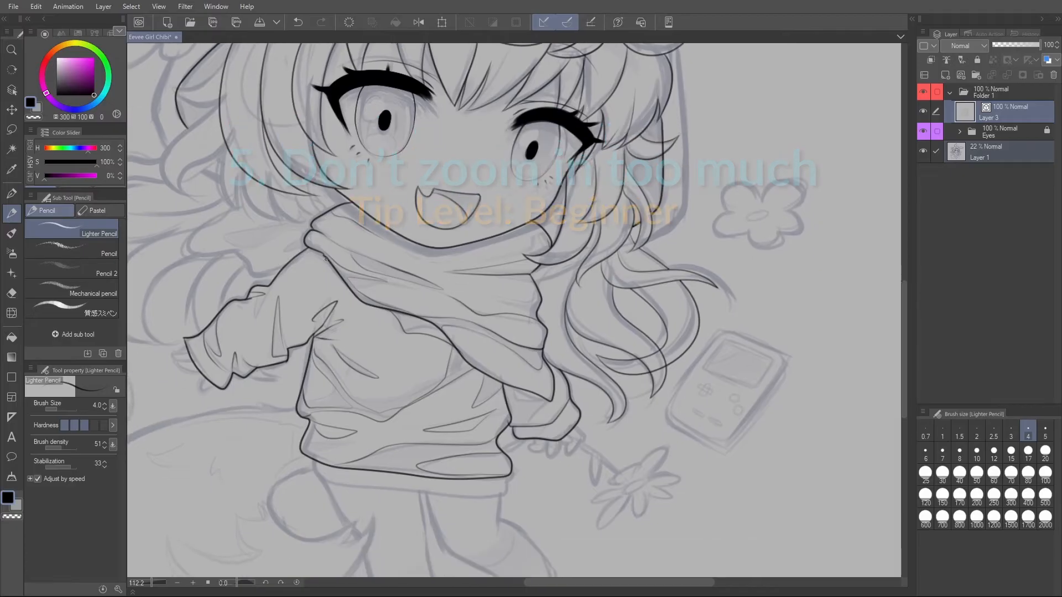
Try inking the outer outline of the hood's right-hand ear with the Lighter Pencil at brush size 6.
key("ctrl+z")
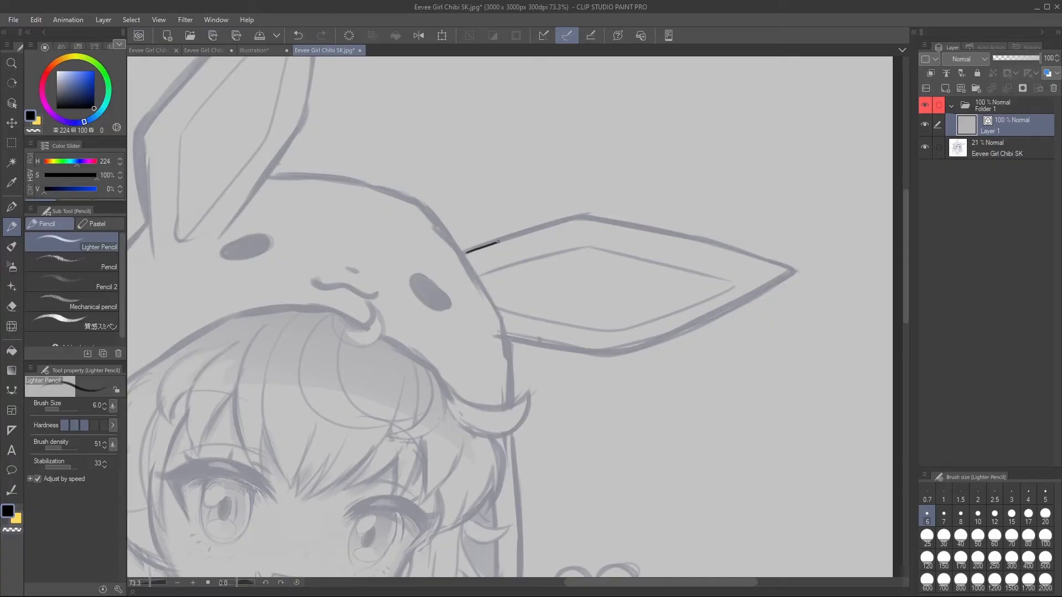
mouse_move(498, 242)
left_mouse_down()
mouse_move(585, 217)
mouse_move(772, 262)
mouse_move(647, 345)
mouse_move(570, 354)
mouse_move(514, 340)
left_mouse_up()
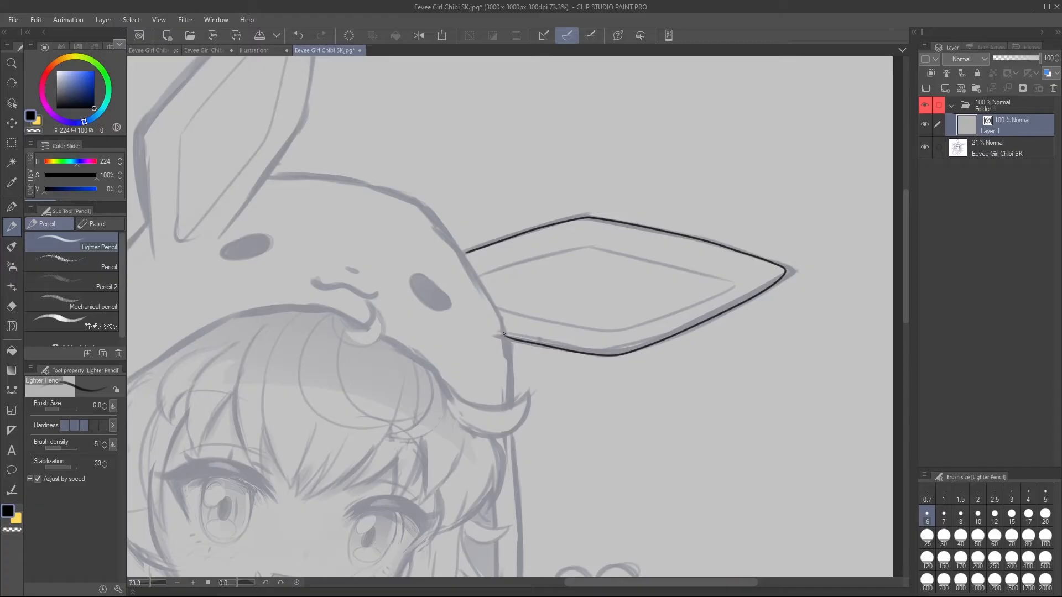
key("ctrl+z")
scroll(677, 265, "up", 5)
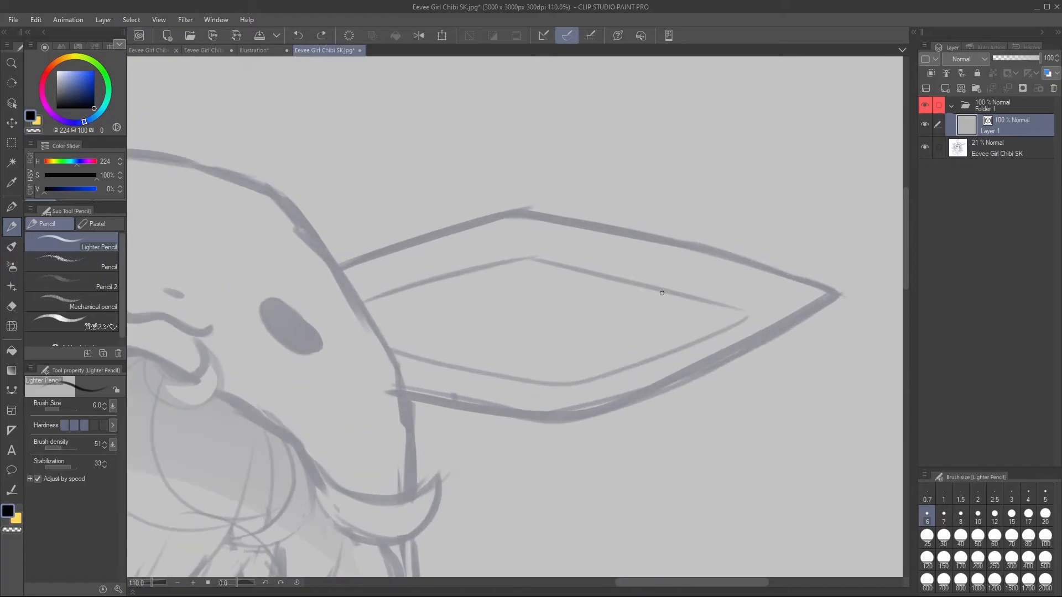
Outline the hood's right-hand ear, undoing the close-up strokes and redrawing the contour at a lower zoom level.
mouse_move(165, 228)
left_mouse_down()
mouse_move(280, 187)
mouse_move(474, 144)
mouse_move(738, 200)
mouse_move(902, 259)
left_mouse_up()
mouse_move(901, 301)
left_mouse_down()
mouse_move(715, 393)
mouse_move(522, 466)
mouse_move(258, 434)
left_mouse_up()
scroll(560, 313, "down", 6)
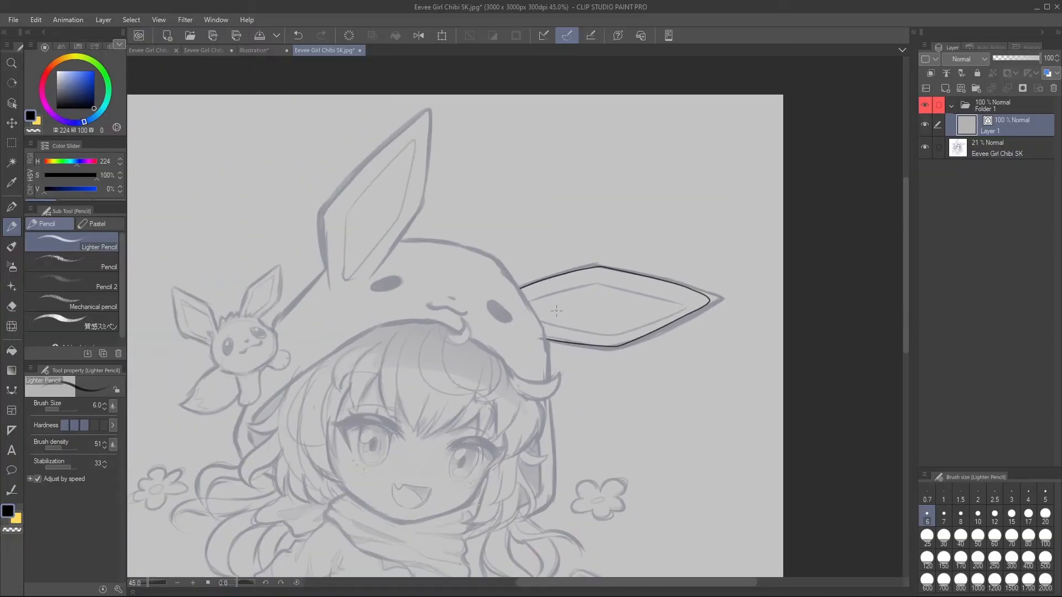
key("ctrl+z")
key("ctrl+z")
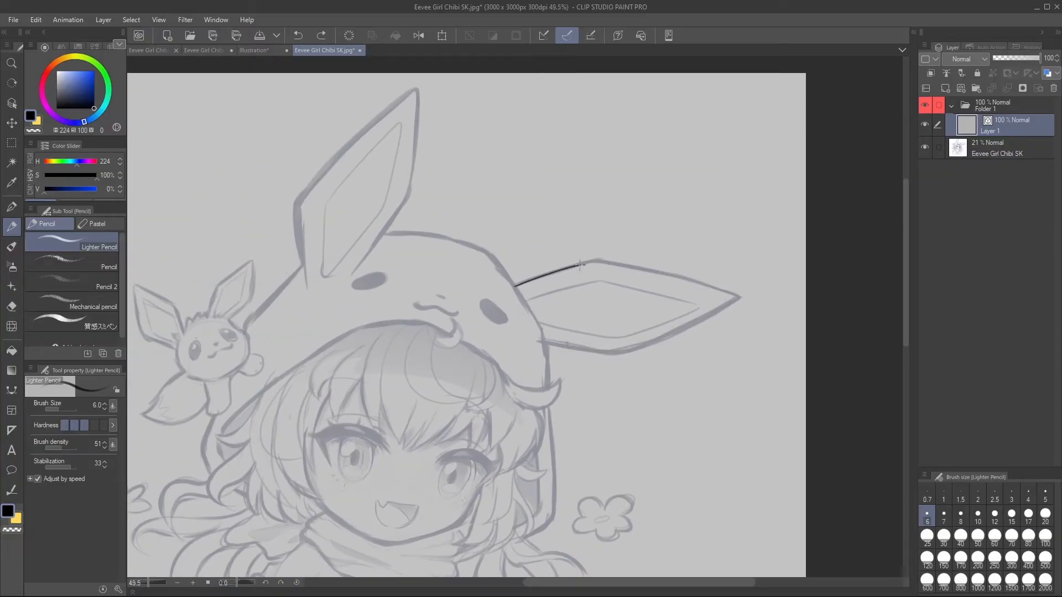
mouse_move(606, 262)
left_mouse_down()
mouse_move(714, 288)
mouse_move(651, 339)
left_mouse_up()
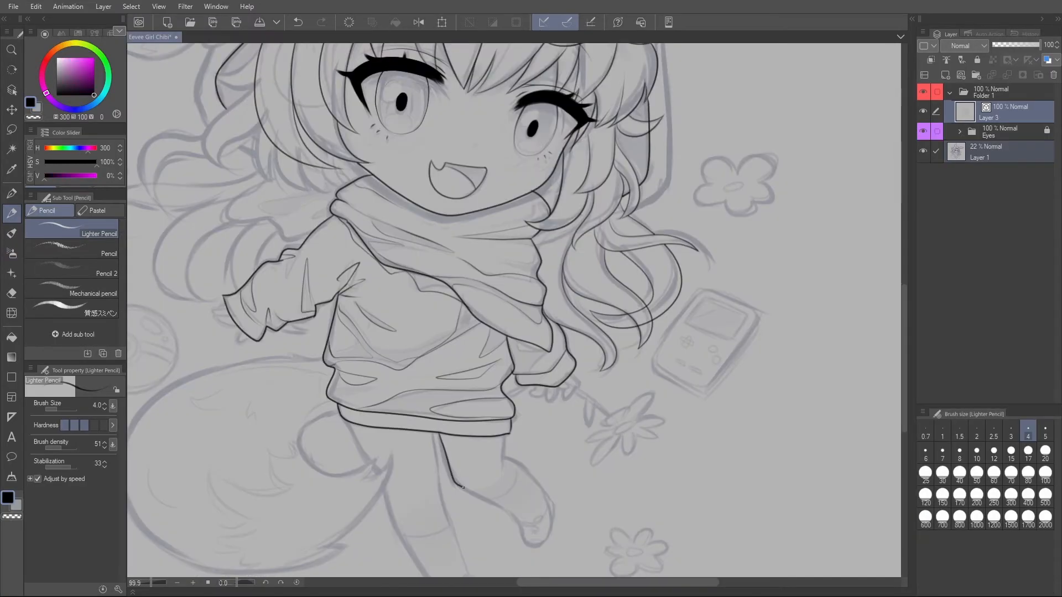
Ink the outline of the raised leg and its shoe with the Lighter Pencil at brush size 4.
left_click_drag(465, 489, 521, 524)
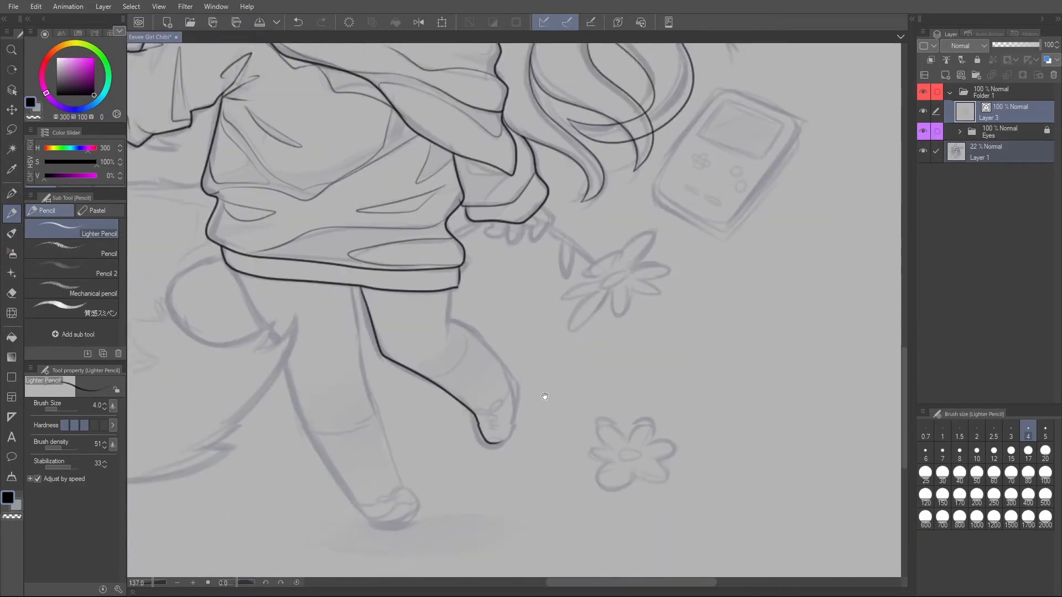
scroll(545, 399, "up", 3)
key("ctrl+z")
left_click_drag(353, 216, 482, 367)
mouse_move(441, 224)
left_mouse_down()
mouse_move(438, 243)
mouse_move(503, 323)
mouse_move(469, 367)
left_mouse_up()
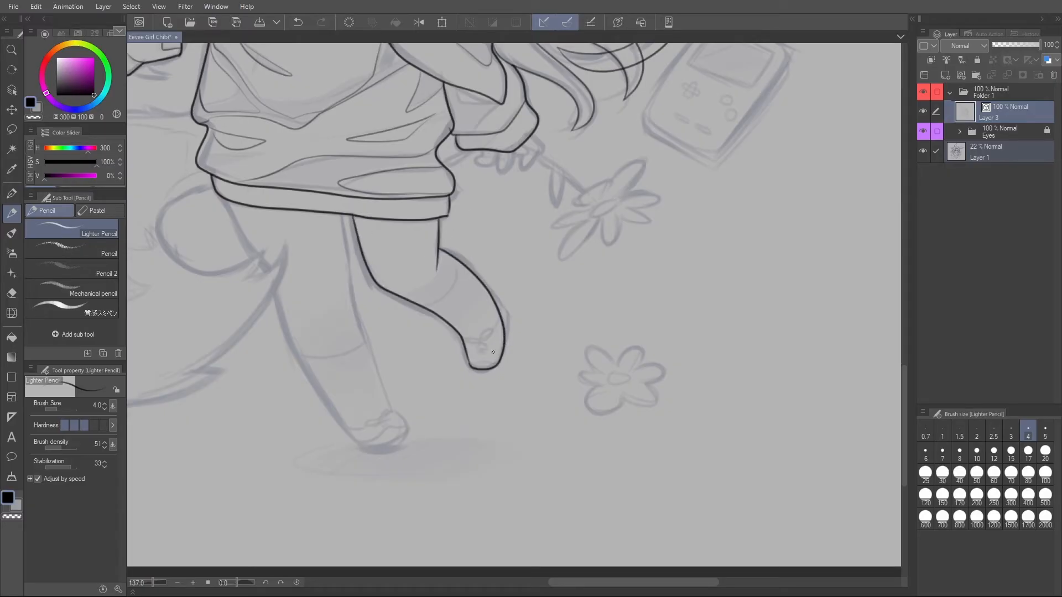
Ink the bow, laces and toe line on the raised shoe and the top edge of its sock.
scroll(494, 353, "up", 4)
left_click_drag(465, 327, 450, 349)
left_click_drag(464, 330, 480, 341)
mouse_move(419, 169)
left_mouse_down()
mouse_move(423, 193)
mouse_move(354, 254)
left_mouse_up()
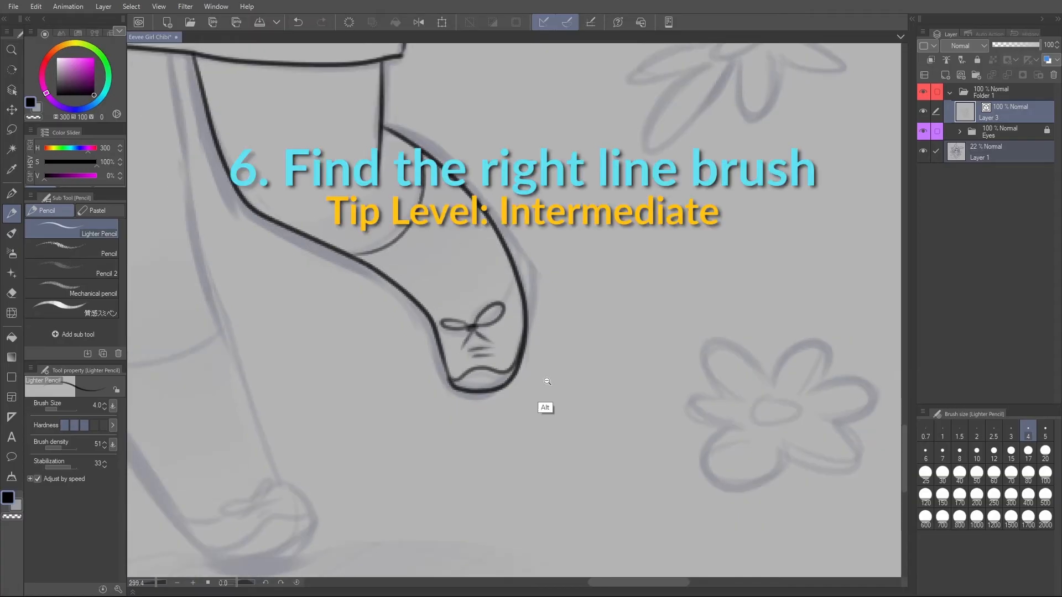
Add a second band line to the raised leg's sock and a tongue line above the shoe's bow.
scroll(547, 381, "down", 2)
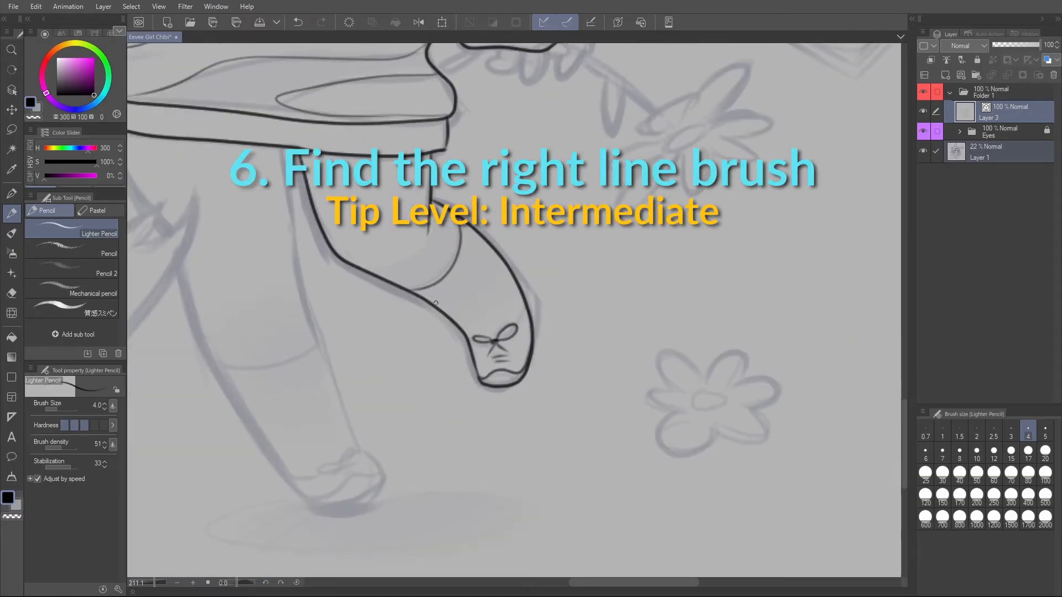
left_click_drag(489, 341, 469, 336)
key("ctrl+z")
scroll(592, 339, "down", 8)
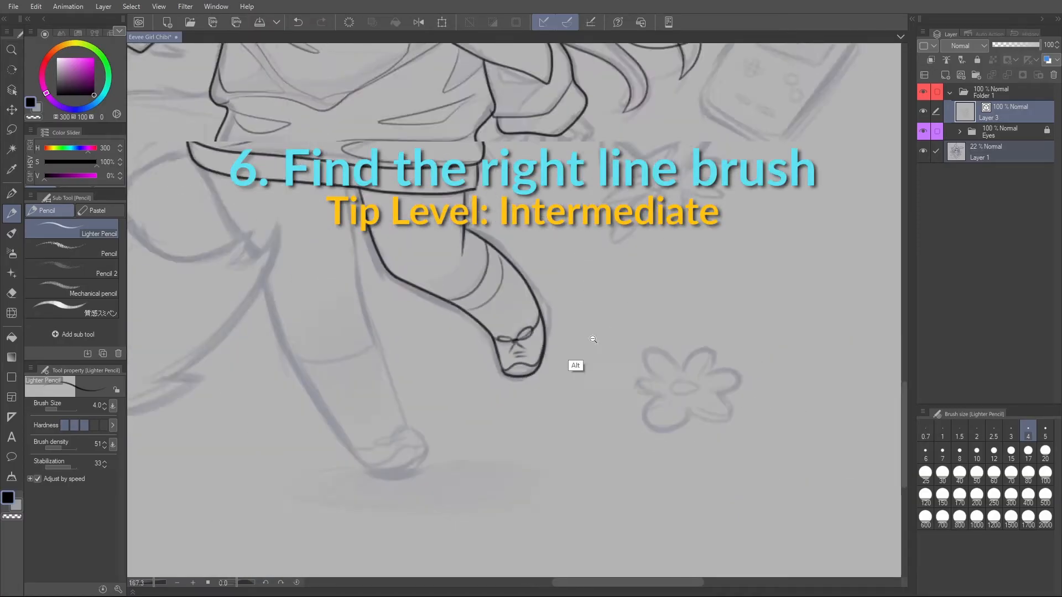
scroll(613, 349, "up", 7)
left_click_drag(521, 284, 480, 320)
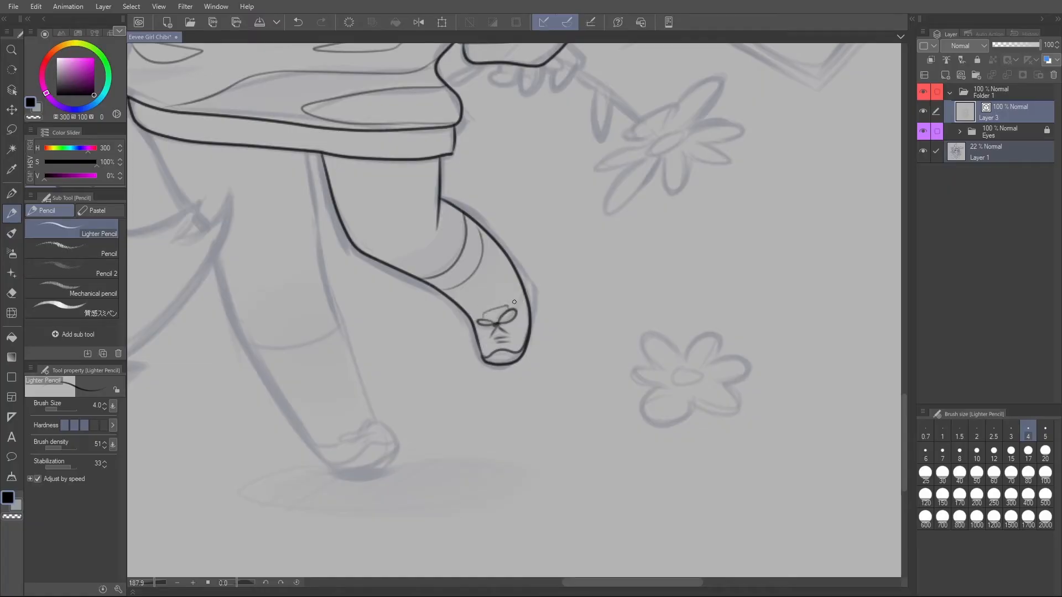
Ink both side contours of the standing leg down to its shoe, redrawing the misplaced inner stroke.
scroll(478, 325, "down", 5)
scroll(605, 352, "up", 5)
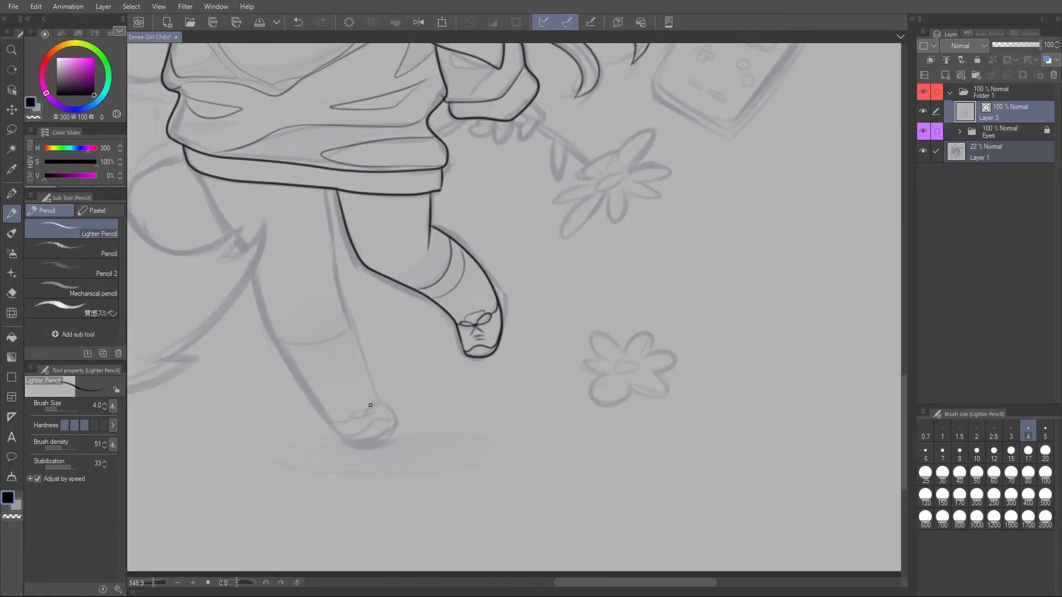
left_click_drag(386, 421, 342, 437)
left_click_drag(323, 188, 364, 372)
key("ctrl+z")
mouse_move(323, 188)
left_mouse_down()
mouse_move(354, 337)
mouse_move(387, 409)
mouse_move(335, 427)
mouse_move(195, 165)
left_mouse_up()
Ink the standing leg's sock bands and erase the line overlapping its shoe's bow.
key("p")
key("p")
left_click_drag(276, 341, 357, 322)
key("p")
key("p")
left_click_drag(287, 362, 313, 365)
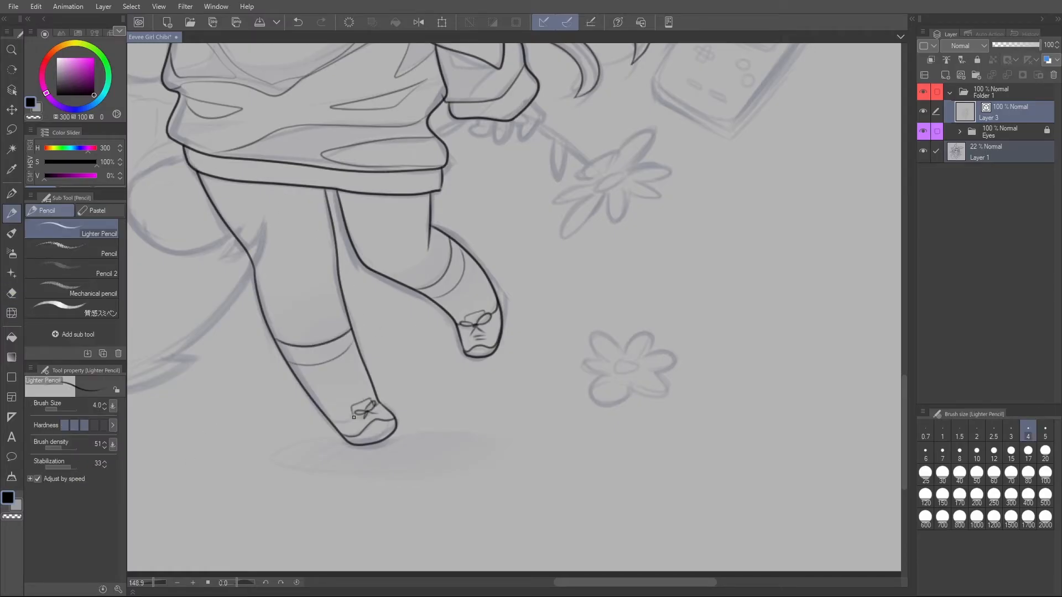
key("e")
left_click_drag(379, 402, 367, 406)
key("p")
Ink the two edges of the stem of the flower held in the lowered hand.
scroll(473, 446, "down", 5)
left_click_drag(540, 437, 571, 482)
scroll(539, 406, "up", 9)
mouse_move(436, 254)
left_mouse_down()
mouse_move(422, 326)
mouse_move(434, 270)
mouse_move(404, 290)
mouse_move(564, 379)
left_mouse_up()
left_click_drag(434, 290, 578, 406)
key("p")
key("p")
Ink the fingers of the lowered hand and the details of its flower, undoing the misplaced strokes.
mouse_move(311, 297)
left_mouse_down()
mouse_move(271, 320)
mouse_move(318, 286)
mouse_move(364, 298)
mouse_move(369, 320)
mouse_move(387, 328)
mouse_move(400, 290)
left_mouse_up()
left_click_drag(391, 294, 379, 310)
left_click_drag(515, 367, 486, 372)
left_click_drag(526, 439, 614, 470)
left_click_drag(410, 360, 476, 359)
mouse_move(309, 306)
left_mouse_down()
mouse_move(289, 324)
mouse_move(315, 324)
left_mouse_up()
left_click_drag(286, 327, 334, 349)
mouse_move(349, 365)
left_mouse_down()
mouse_move(344, 392)
mouse_move(370, 383)
left_mouse_up()
key("ctrl+z")
left_click_drag(289, 308, 304, 303)
left_click_drag(564, 479, 498, 481)
left_click_drag(737, 502, 547, 521)
left_click_drag(331, 300, 368, 299)
key("ctrl+z")
key("ctrl+z")
Erase the excess line ends and ink the remaining hand details.
mouse_move(306, 129)
left_mouse_down()
mouse_move(234, 161)
mouse_move(299, 186)
left_mouse_up()
key("e")
left_click_drag(242, 166, 246, 173)
mouse_move(303, 183)
left_mouse_down()
mouse_move(313, 175)
mouse_move(222, 273)
mouse_move(260, 301)
left_mouse_up()
key("p")
mouse_move(246, 293)
left_mouse_down()
mouse_move(310, 232)
mouse_move(299, 312)
left_mouse_up()
left_click_drag(301, 309, 334, 329)
left_click_drag(343, 268, 321, 334)
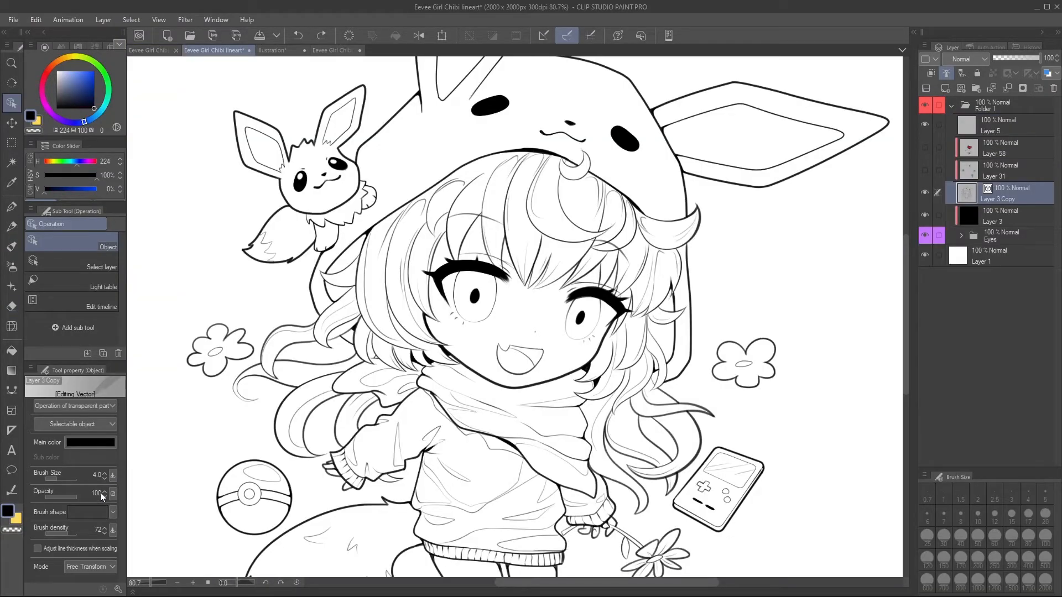
Try the Pen, Watercolor and Waved line brush shapes on the vector lines of Layer 3 Copy.
left_click(112, 512)
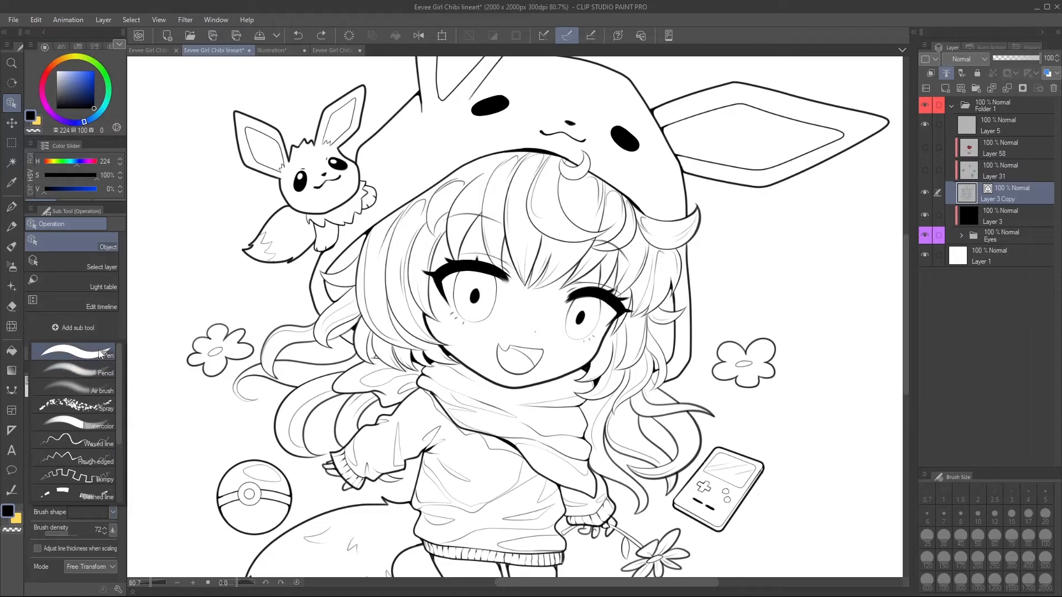
left_click(102, 353)
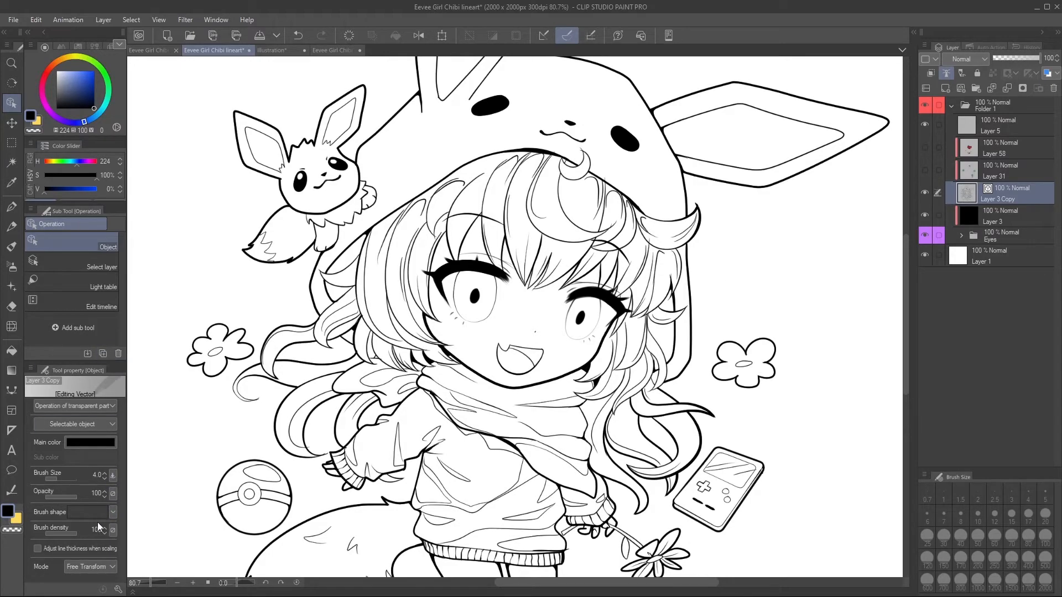
left_click(112, 512)
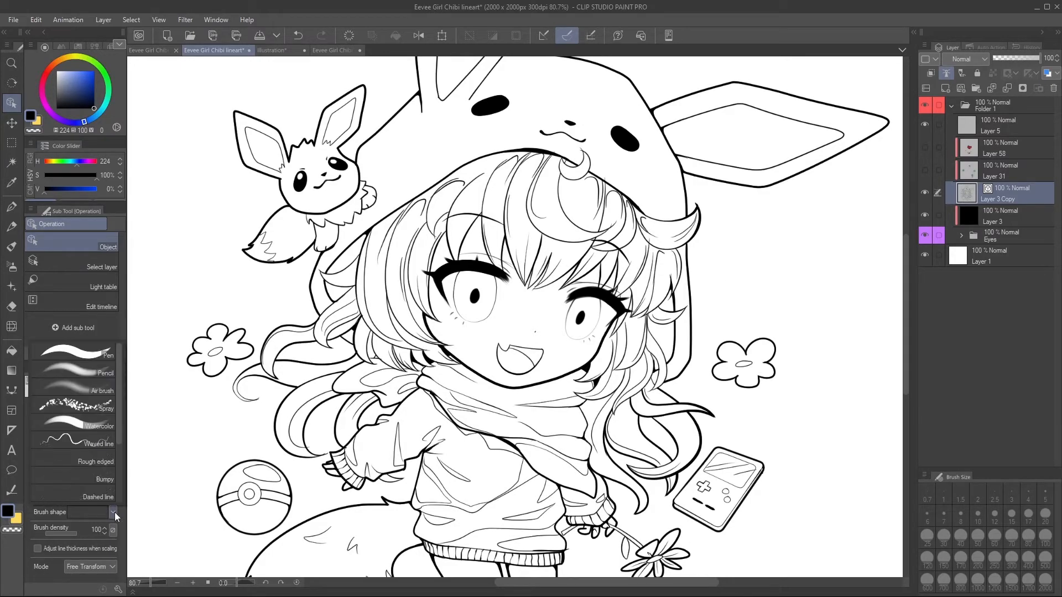
left_click(107, 426)
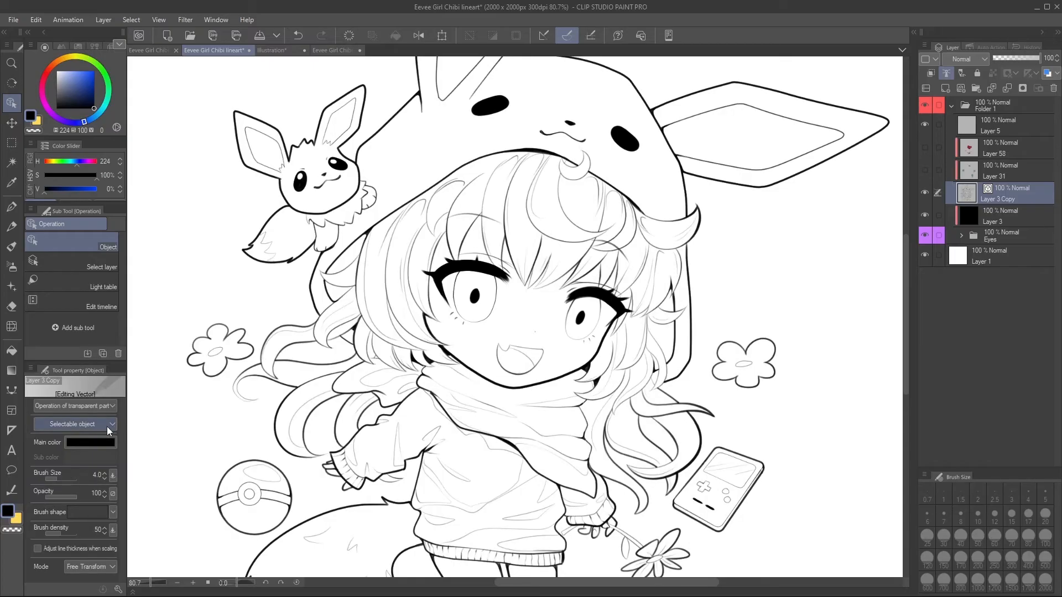
left_click(112, 512)
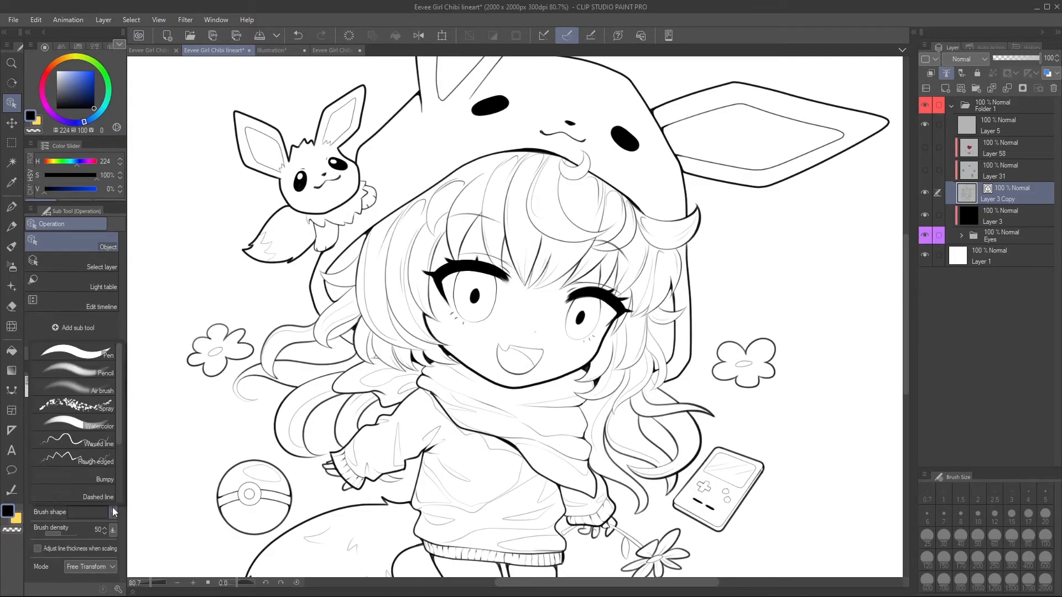
left_click(99, 444)
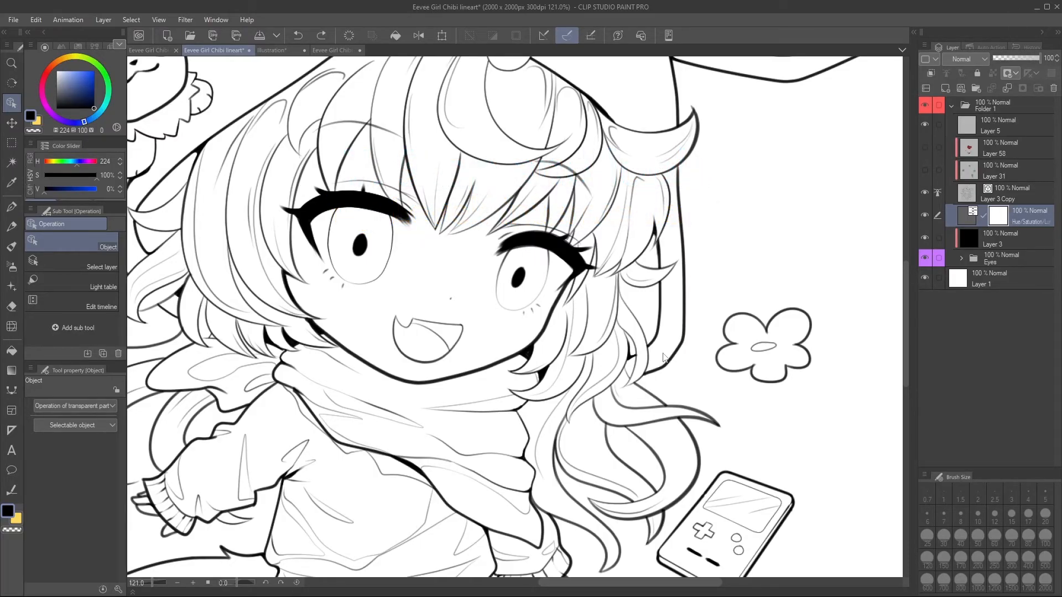
scroll(555, 235, "down", 1)
scroll(555, 232, "down", 7)
left_click_drag(664, 203, 659, 255)
left_click_drag(568, 225, 567, 233)
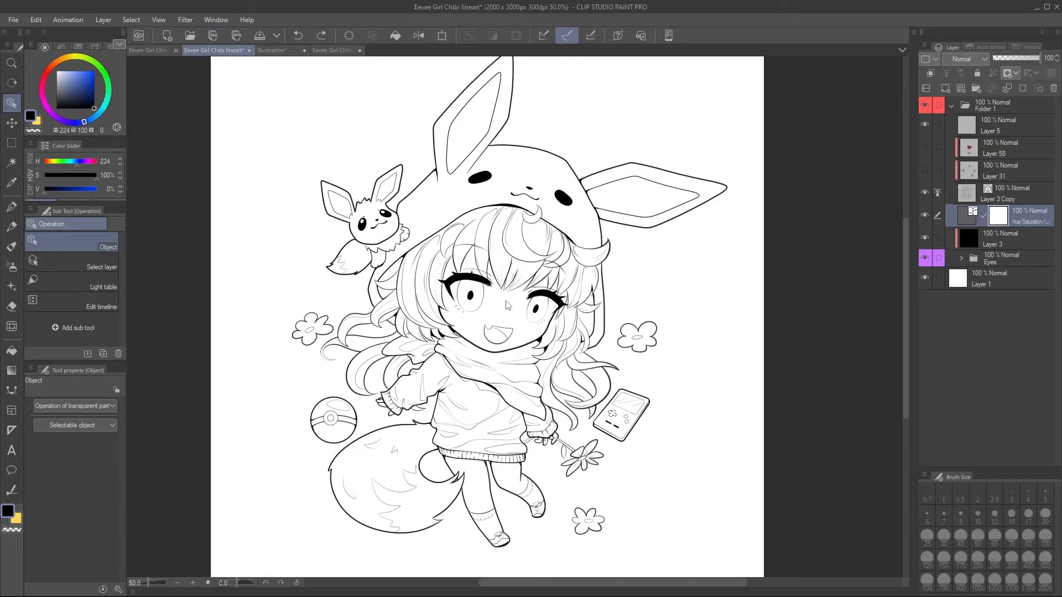
scroll(508, 299, "up", 1)
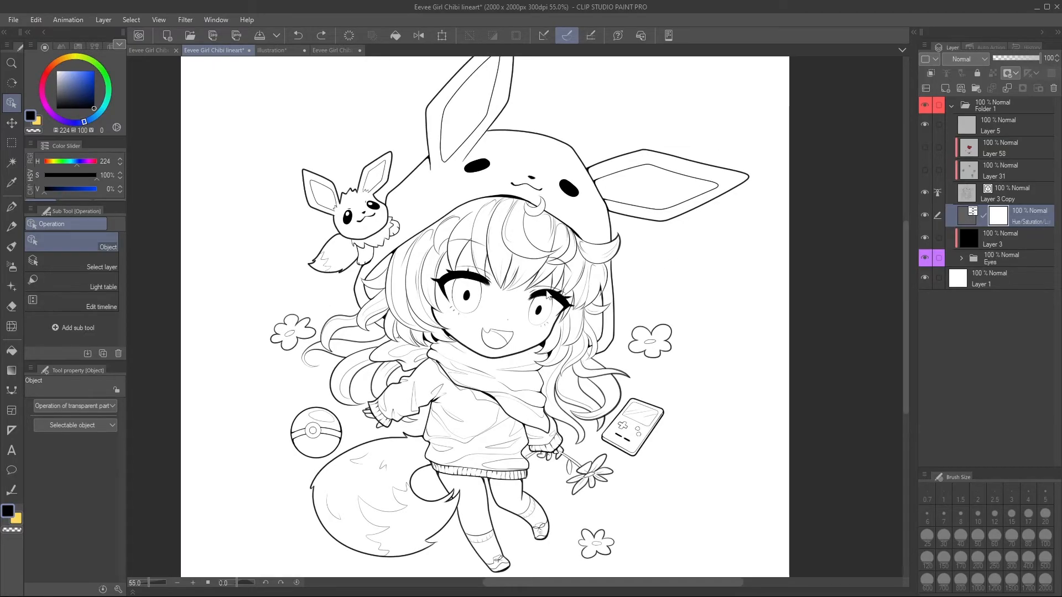
scroll(516, 278, "up", 3)
left_click(590, 268)
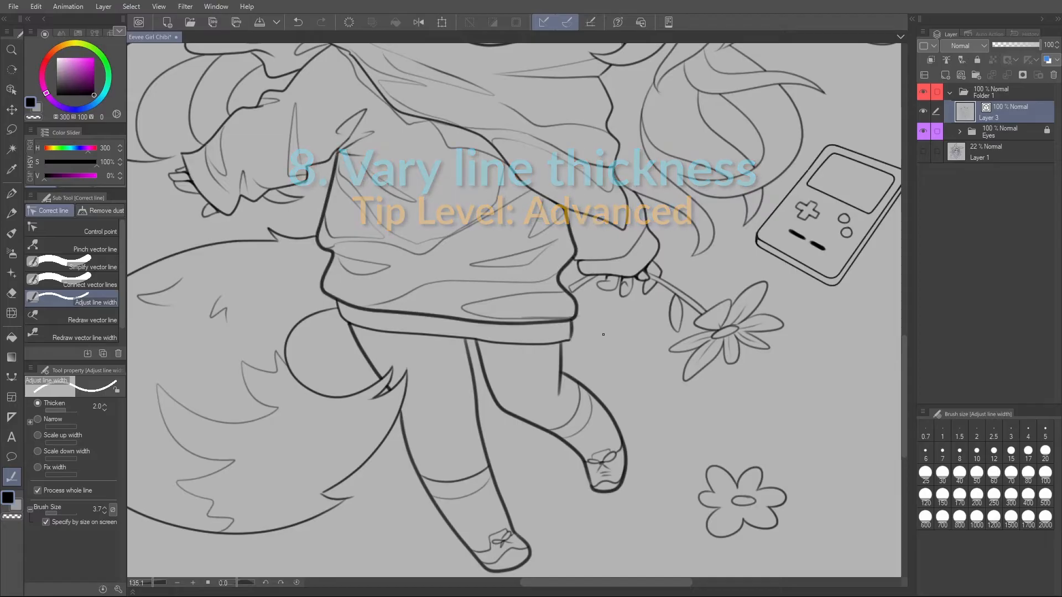
Thicken the tail's outer contour by 2.0 using Adjust line width with whole-line processing.
scroll(335, 349, "down", 3)
left_click(335, 349)
left_click(239, 456)
scroll(174, 362, "up", 5)
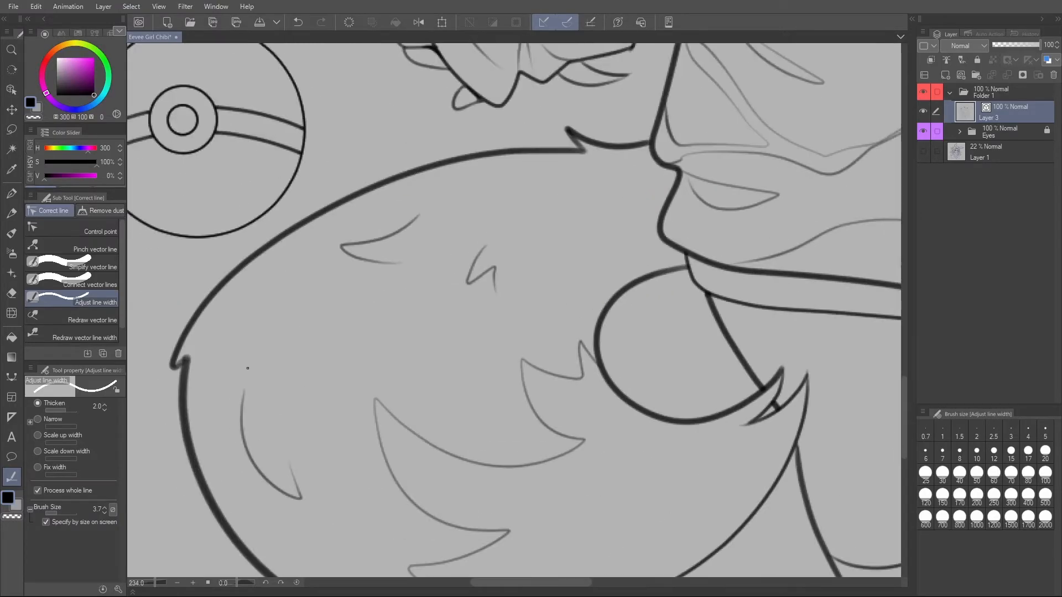
scroll(294, 378, "down", 2)
left_click(260, 380)
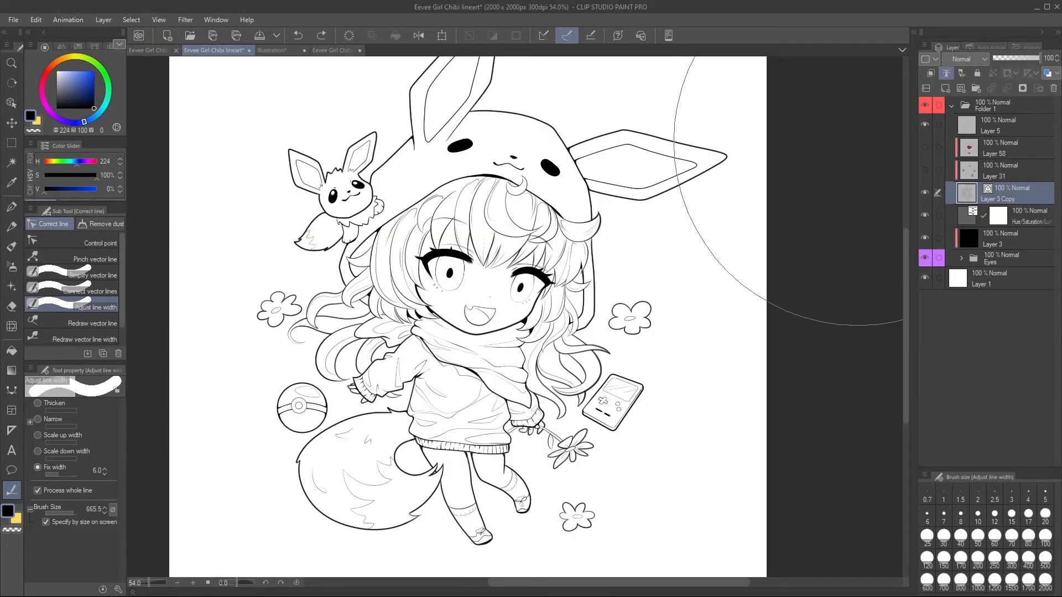
Try a fixed width of 6.0 on all lines of Layer 3 Copy, toggling the change to compare.
mouse_move(528, 237)
left_mouse_down()
mouse_move(451, 215)
mouse_move(420, 421)
mouse_move(620, 172)
mouse_move(636, 165)
left_mouse_up()
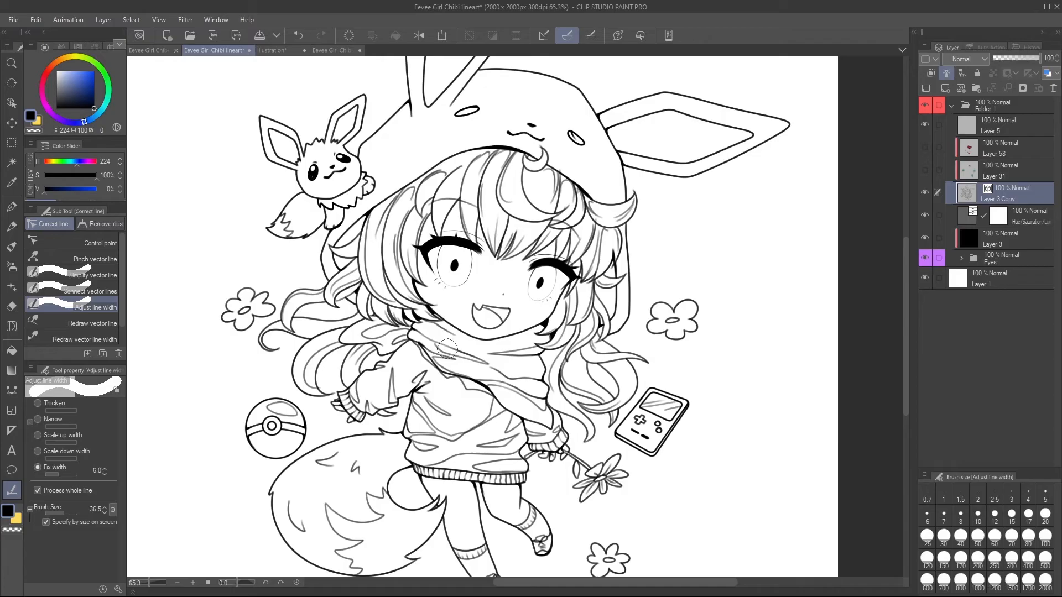
scroll(486, 365, "up", 4)
scroll(495, 368, "down", 4)
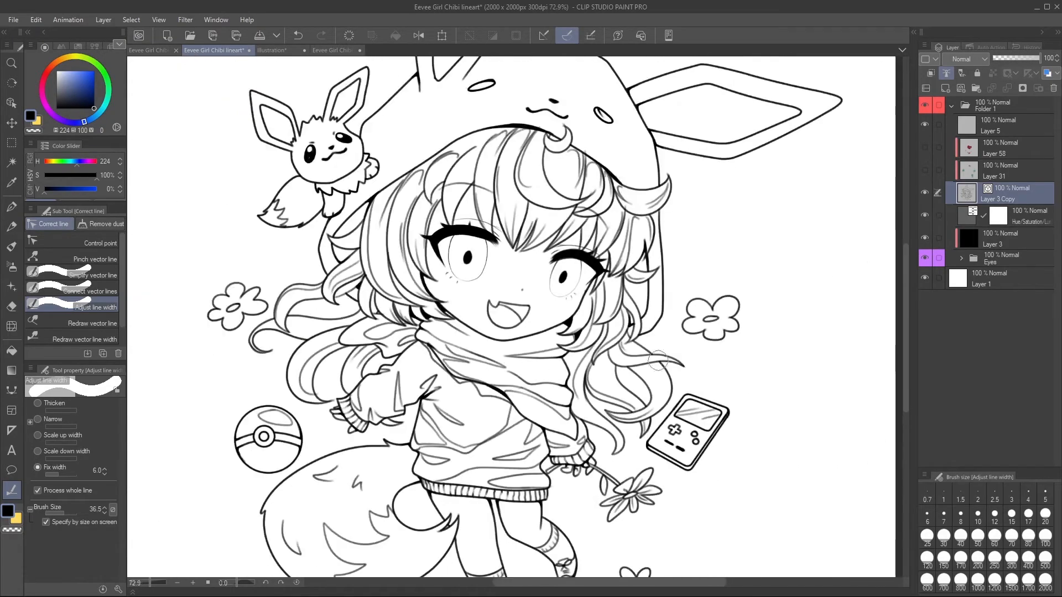
left_click_drag(751, 330, 772, 317)
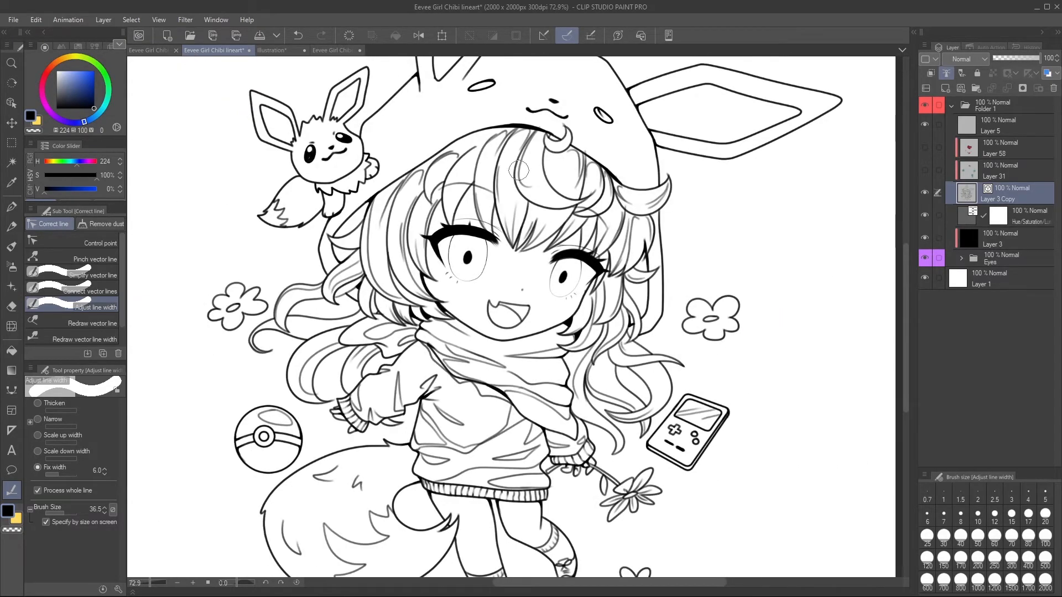
left_click(299, 39)
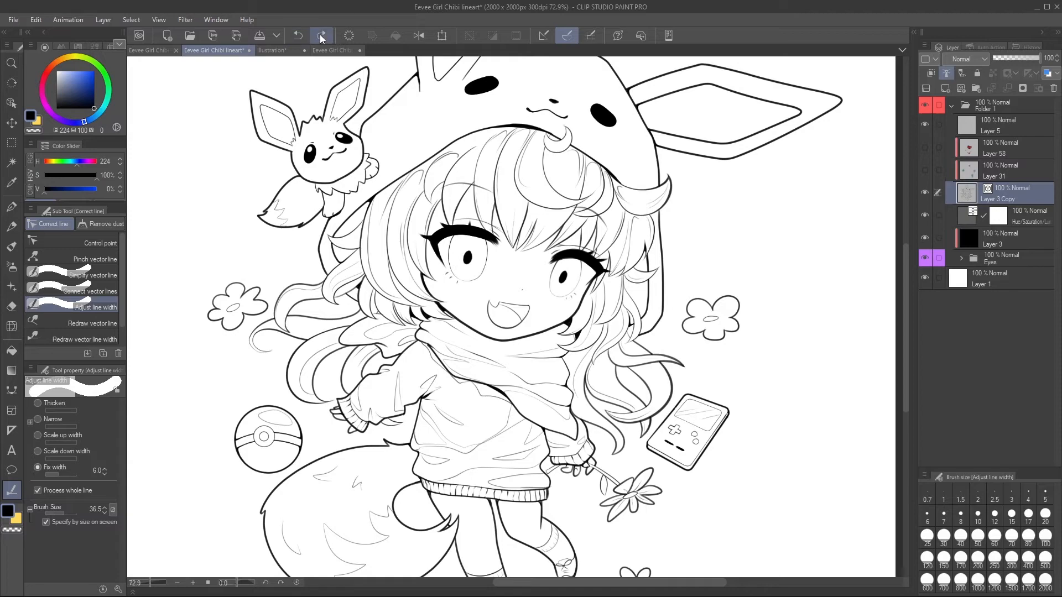
left_click(320, 35)
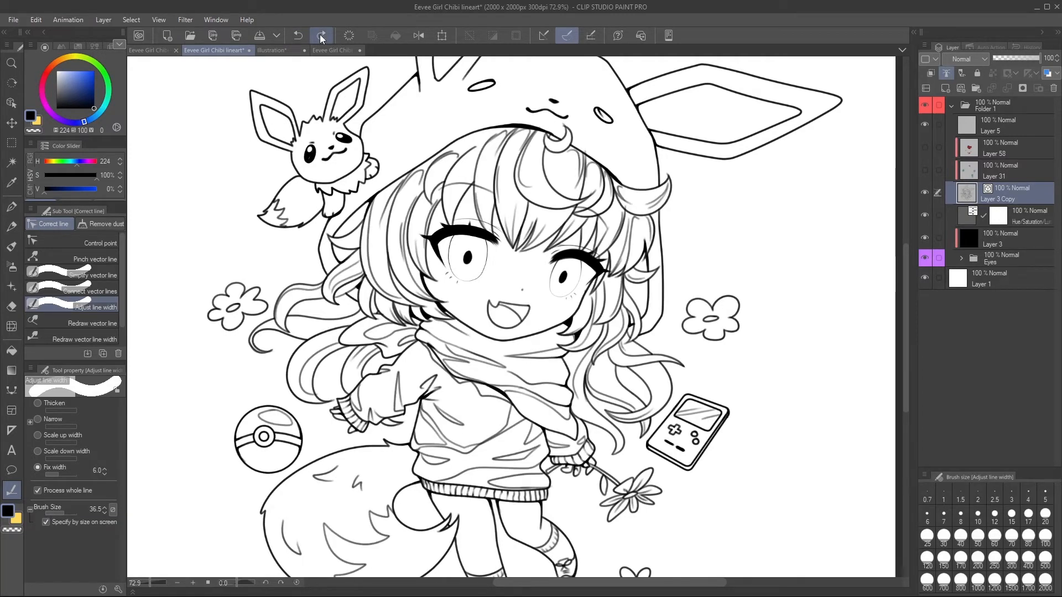
left_click(303, 34)
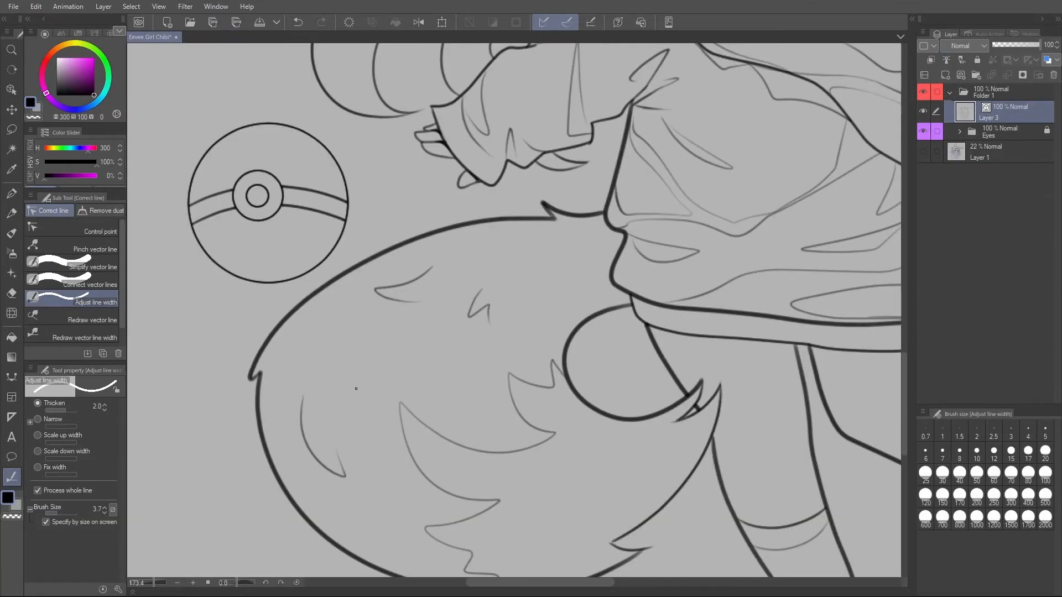
Thicken the outlines of the sweater's hem, the outstretched sleeve, its cuff and the hand by 2.0.
scroll(623, 464, "down", 3)
left_click_drag(693, 461, 436, 467)
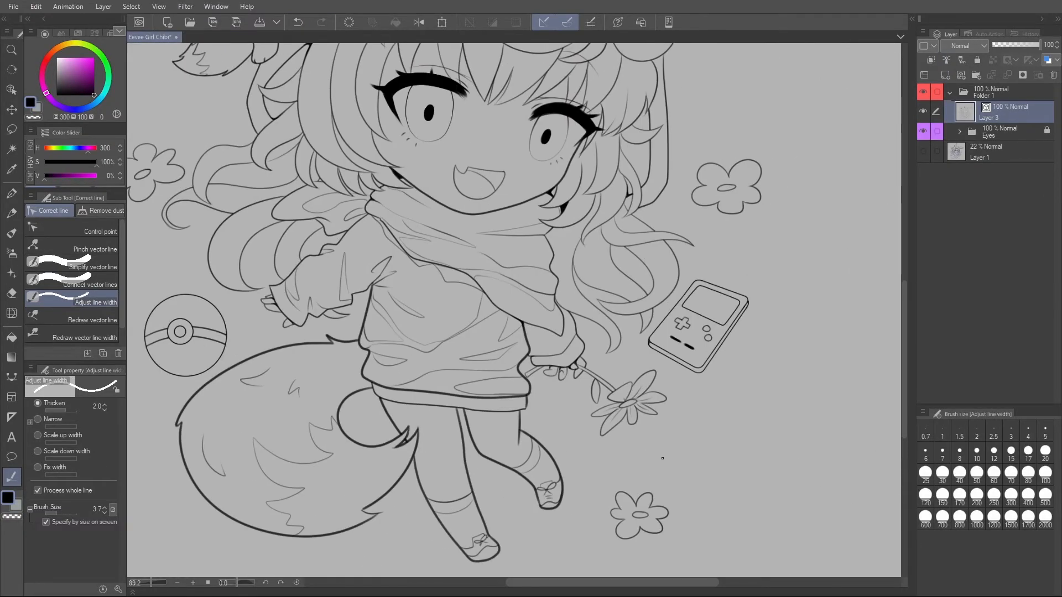
left_click(527, 404)
left_click(450, 407)
left_click(363, 290)
left_click(340, 307)
left_click(288, 315)
left_click(269, 302)
left_click(285, 323)
left_click(276, 286)
left_click(309, 238)
Thicken the outer contours of the hair locks beside the outstretched sleeve by 2.0.
left_click(277, 243)
left_click(246, 241)
left_click(220, 224)
left_click(196, 202)
left_click(178, 191)
left_click(220, 184)
left_click(220, 166)
left_click(279, 153)
left_click(235, 146)
Thicken the outer contour of the small Eevee beside the hood by 2.0.
left_click_drag(238, 147, 234, 353)
left_click(249, 293)
left_click(234, 275)
left_click(183, 281)
left_click(191, 243)
left_click(213, 202)
left_click(215, 157)
left_click(234, 150)
left_click(259, 127)
Thicken the hood's outer contour and the outline of its right-hand ear by 2.0.
left_click_drag(470, 165, 372, 322)
left_click(477, 227)
left_click(553, 261)
left_click_drag(683, 442, 550, 209)
left_click(433, 299)
Thicken the outer contours of the hair locks above the lowered sleeve by 2.0, undoing one misplaced change.
left_click(415, 358)
left_click(436, 365)
left_click(437, 369)
key("ctrl+z")
left_click(431, 371)
left_click(442, 409)
left_click(408, 403)
left_click(365, 417)
left_click(385, 464)
Thicken the lowered sleeve's cuff and the fingers by 2.0, undoing the last two width changes.
left_click_drag(376, 470, 478, 341)
left_click(452, 355)
left_click(449, 376)
left_click(432, 379)
left_click(412, 373)
left_click(408, 374)
left_click(464, 382)
key("ctrl+z")
key("ctrl+z")
Thicken the petal outlines of the held flower by 2.0.
left_click(521, 391)
left_click(515, 414)
left_click(480, 423)
left_click(469, 418)
left_click(487, 394)
Thicken the outer contour of the handheld game console by 2.0, undoing the excess change.
left_click(604, 297)
left_click(557, 294)
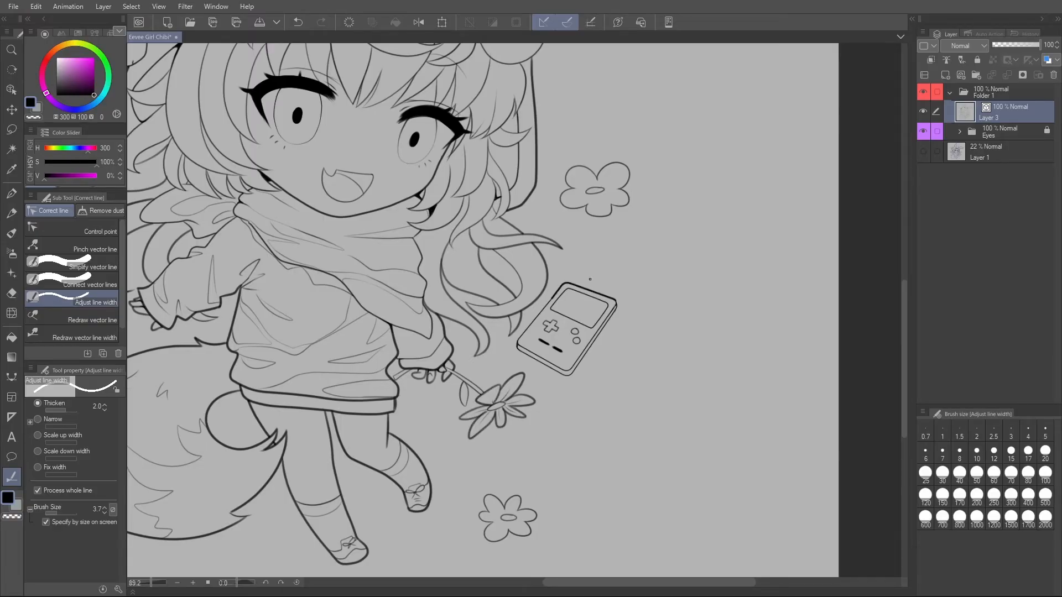
left_click(553, 299)
scroll(555, 298, "up", 6)
key("ctrl+z")
scroll(753, 376, "down", 9)
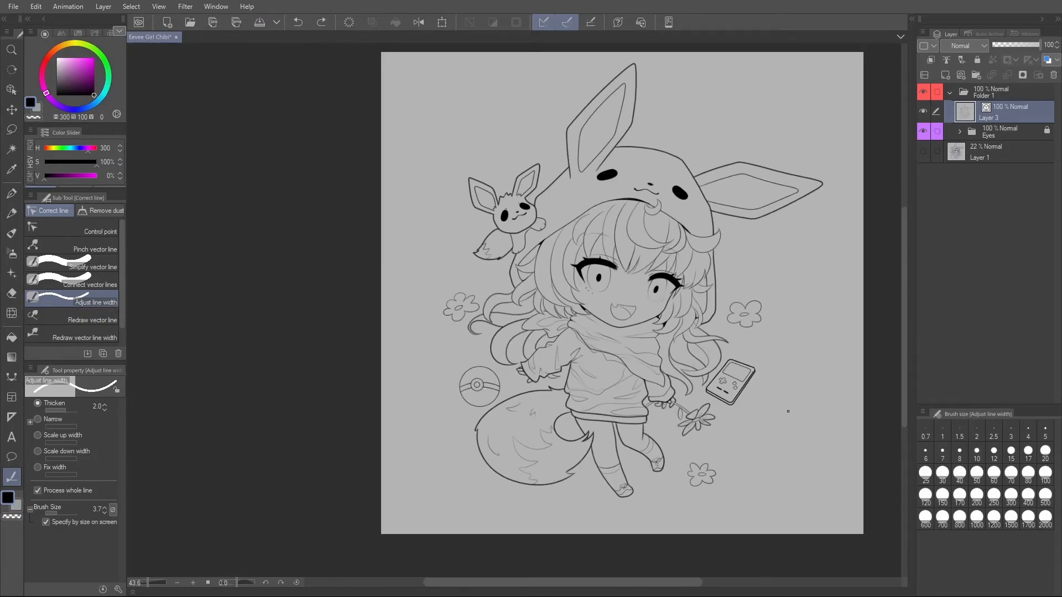
left_click_drag(817, 407, 699, 403)
scroll(588, 398, "up", 3)
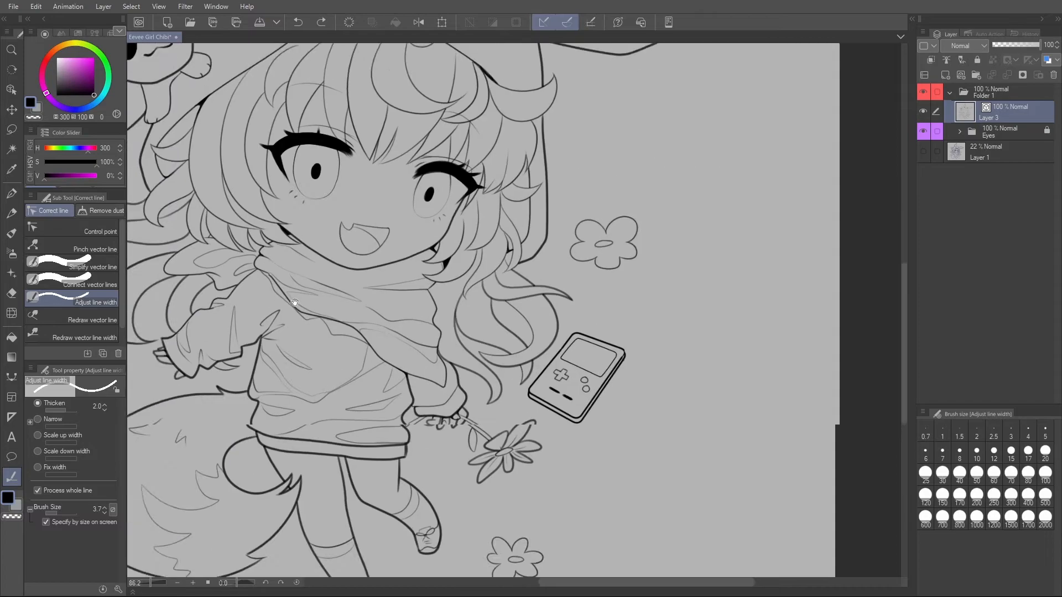
Thicken the remaining contour lines of the chibi figure by 2.0 with the Adjust line width tool.
left_click(343, 261)
scroll(689, 404, "down", 4)
scroll(689, 404, "up", 1)
left_click(618, 315)
left_click_drag(620, 327, 521, 312)
left_click(486, 383)
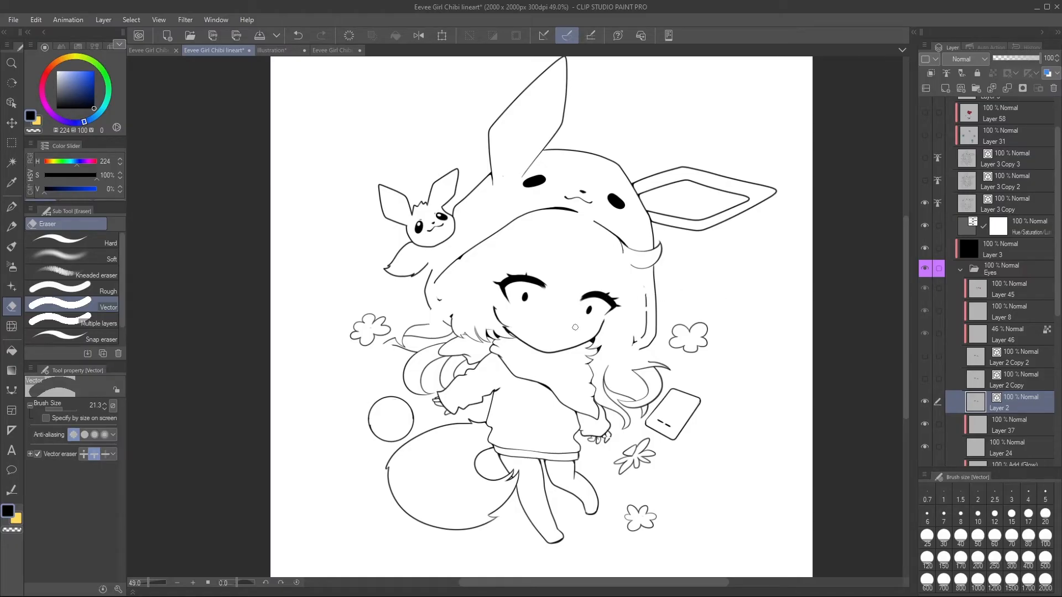
Compare the finished line art with Layer 3 Copy 2 hidden and shown, and examine the line thickness up close.
scroll(576, 338, "up", 1)
scroll(576, 338, "up", 2)
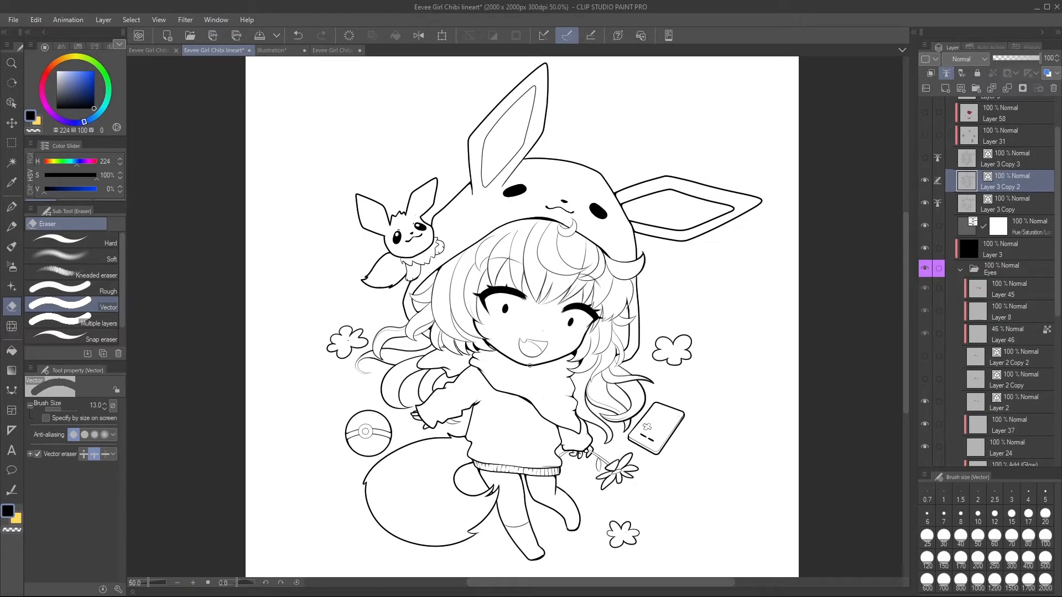
scroll(481, 317, "up", 3)
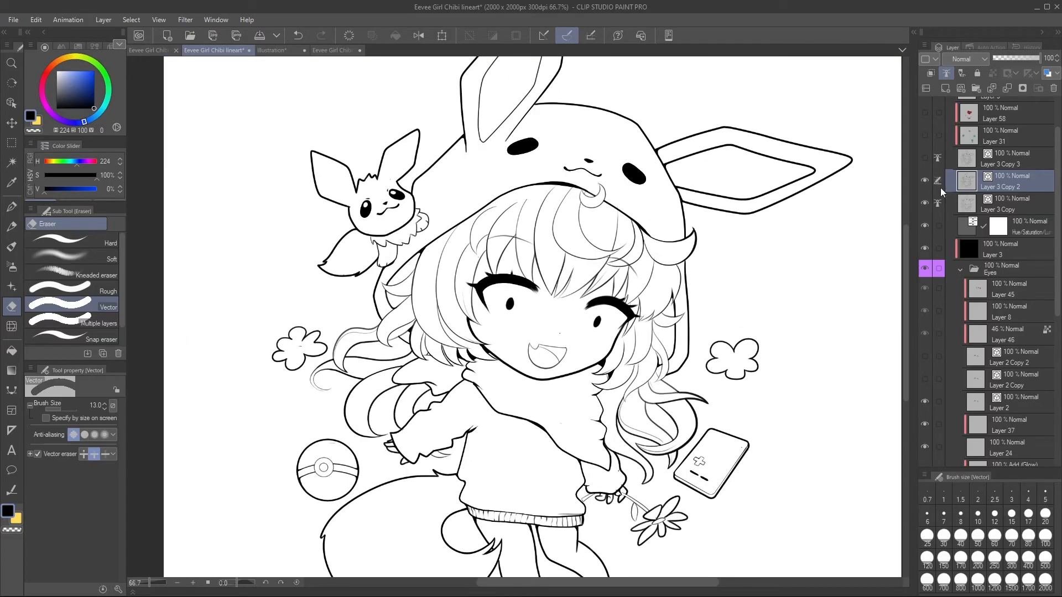
scroll(584, 276, "down", 2)
scroll(627, 327, "up", 1)
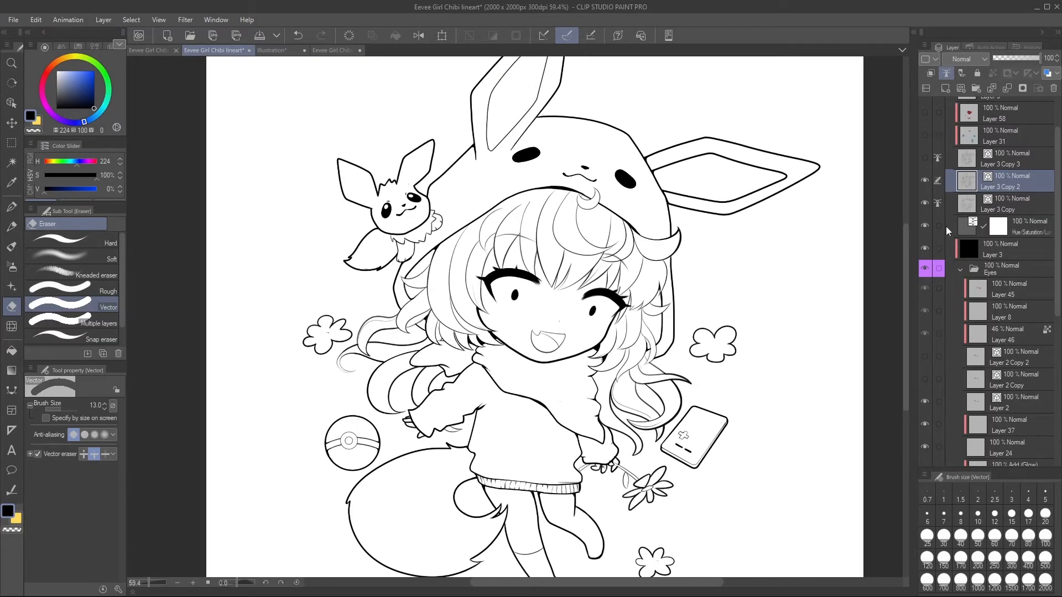
left_click(924, 179)
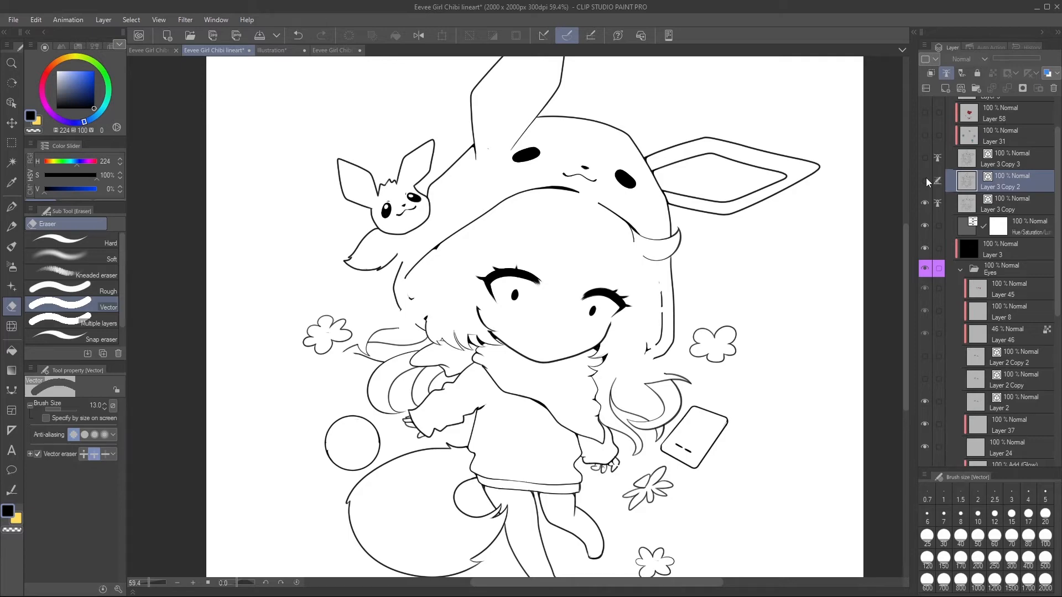
left_click(924, 179)
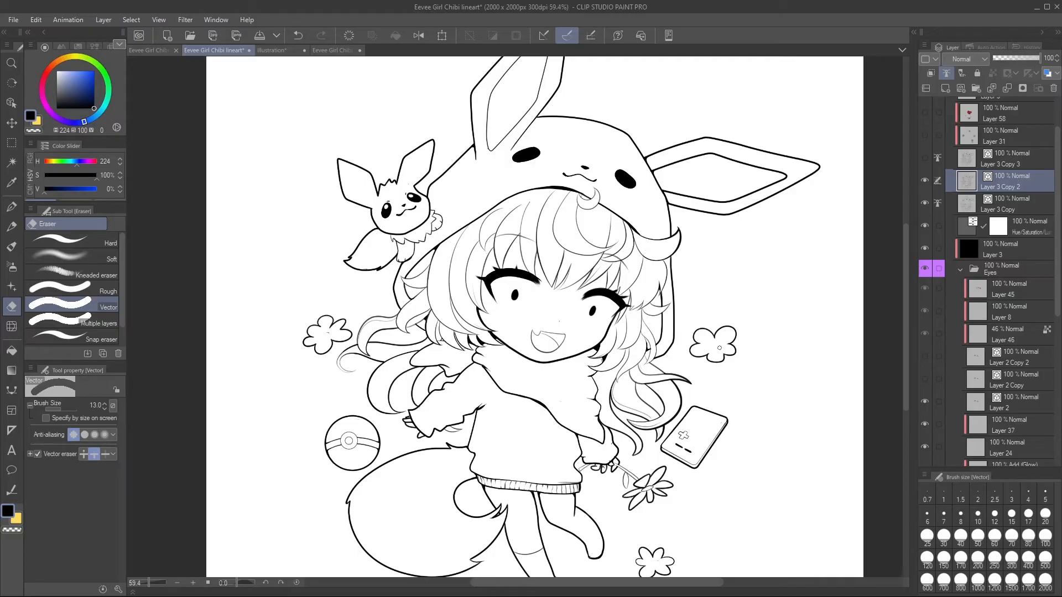
left_click(924, 181)
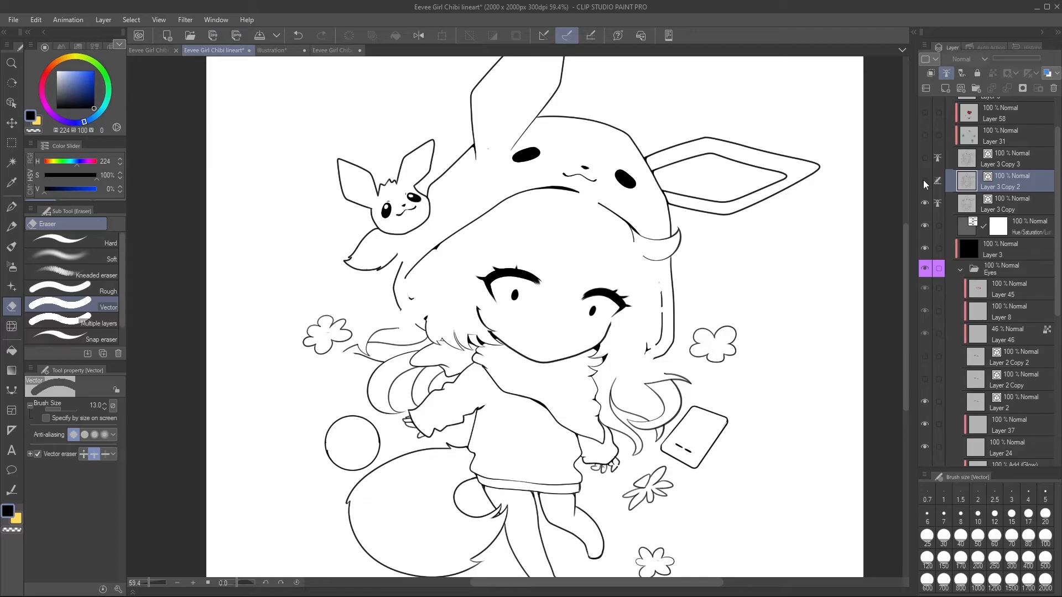
left_click(923, 180)
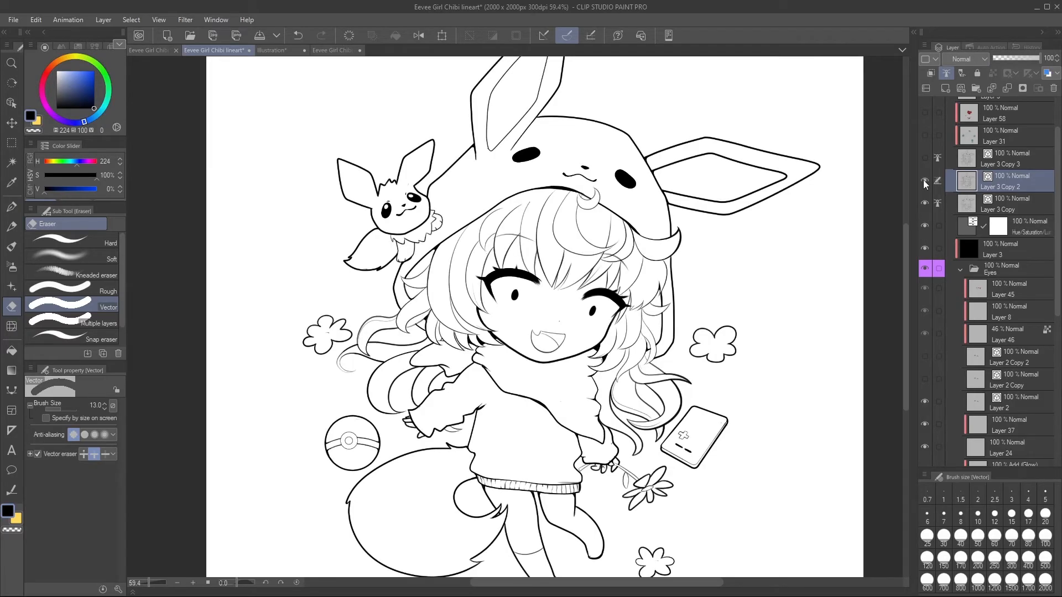
key("ctrl+plus")
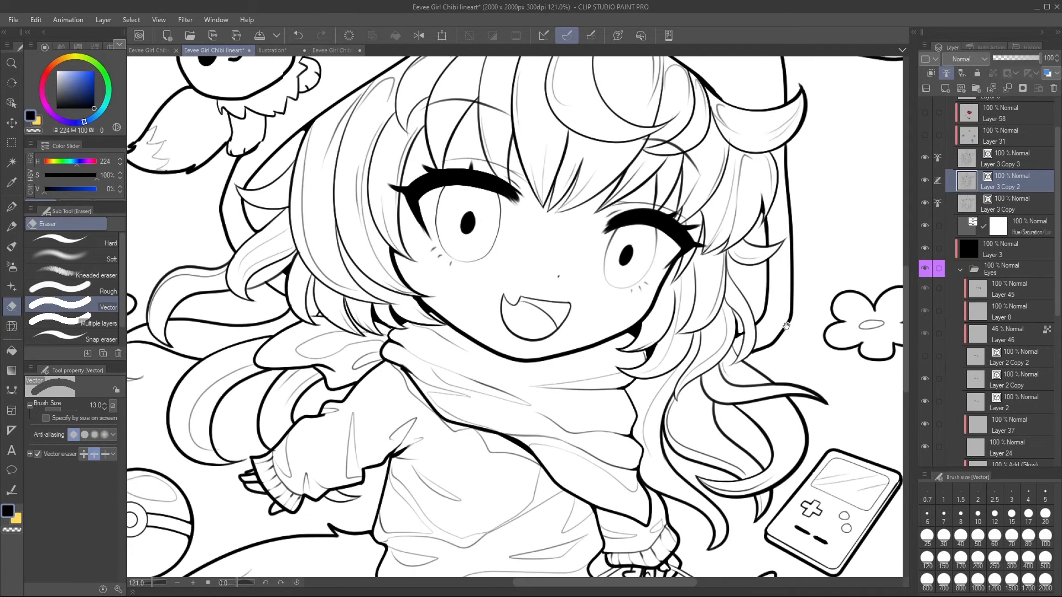
left_click_drag(784, 325, 796, 224)
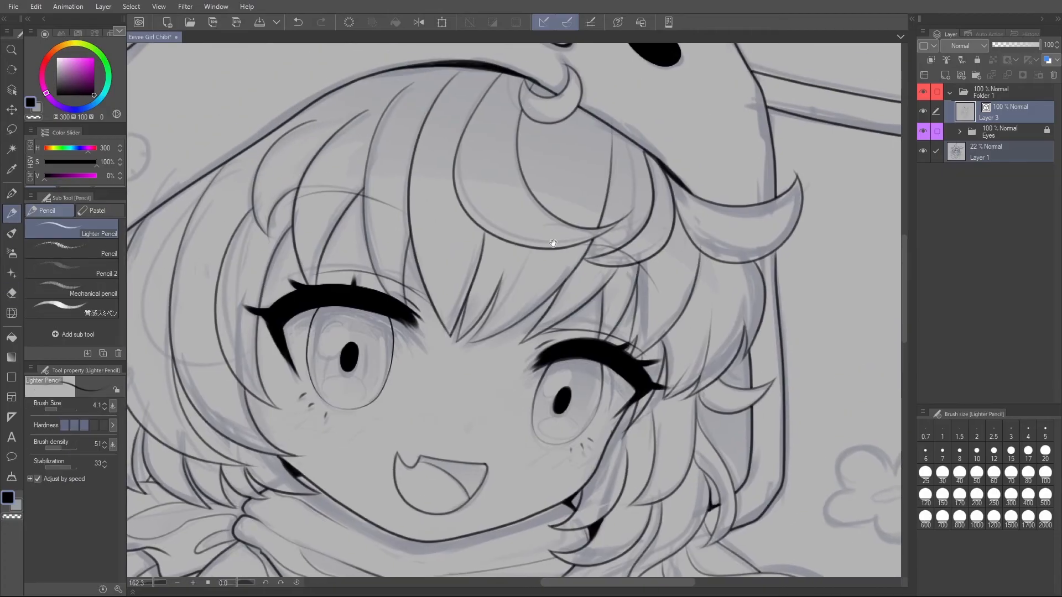
Outline the small Eevee's head, hair tuft and ears with the Lighter Pencil, undoing stray strokes, and select the inner ear line as an object.
left_click_drag(562, 249, 637, 519)
mouse_move(161, 394)
left_mouse_down()
mouse_move(267, 324)
mouse_move(440, 313)
left_mouse_up()
left_click_drag(347, 277, 365, 248)
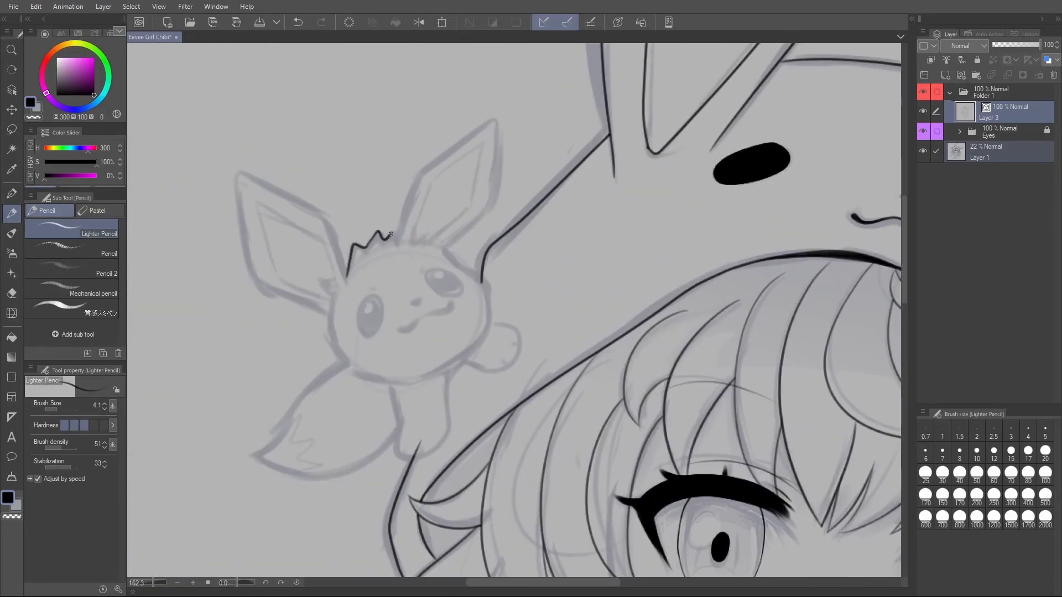
key("ctrl+z")
left_click(321, 22)
mouse_move(396, 243)
left_mouse_down()
mouse_move(424, 165)
mouse_move(497, 131)
mouse_move(494, 194)
mouse_move(445, 152)
mouse_move(494, 172)
mouse_move(450, 244)
mouse_move(428, 188)
mouse_move(481, 153)
mouse_move(432, 242)
mouse_move(423, 239)
mouse_move(477, 278)
mouse_move(489, 334)
left_mouse_up()
key("ctrl+z")
key("ctrl+z")
mouse_move(443, 247)
left_mouse_down()
mouse_move(486, 288)
mouse_move(427, 376)
mouse_move(326, 318)
mouse_move(331, 228)
mouse_move(303, 303)
mouse_move(329, 311)
mouse_move(260, 208)
mouse_move(331, 299)
left_mouse_up()
key("o")
left_click(312, 293)
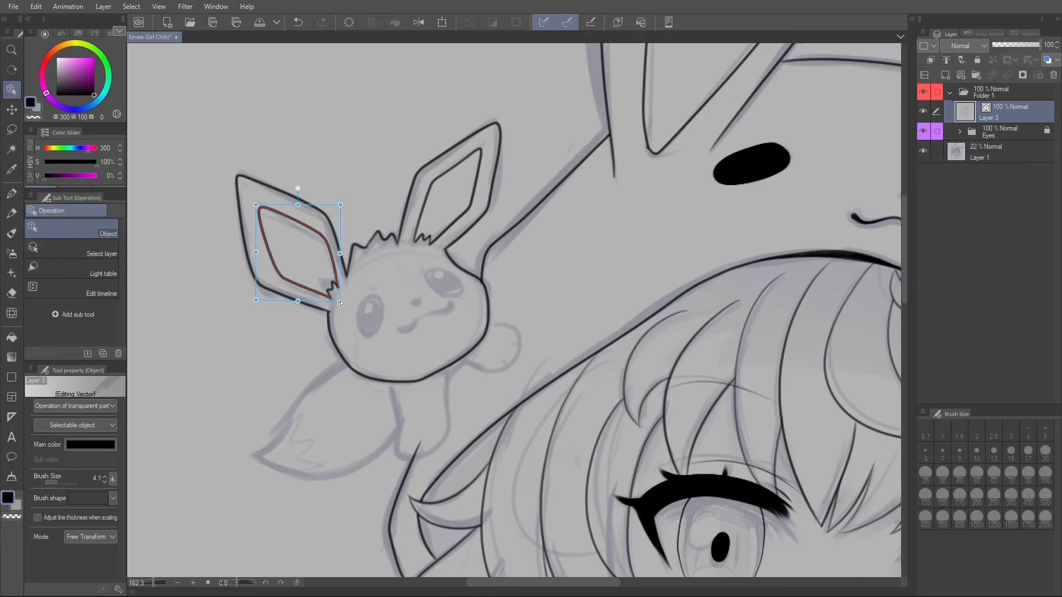
left_click(472, 235)
Draw the small Eevee's nose and smiling mouth on Layer 3 with the Lighter Pencil.
key("p")
scroll(441, 284, "up", 1)
key("c")
left_click_drag(408, 304, 416, 305)
left_click(1014, 119)
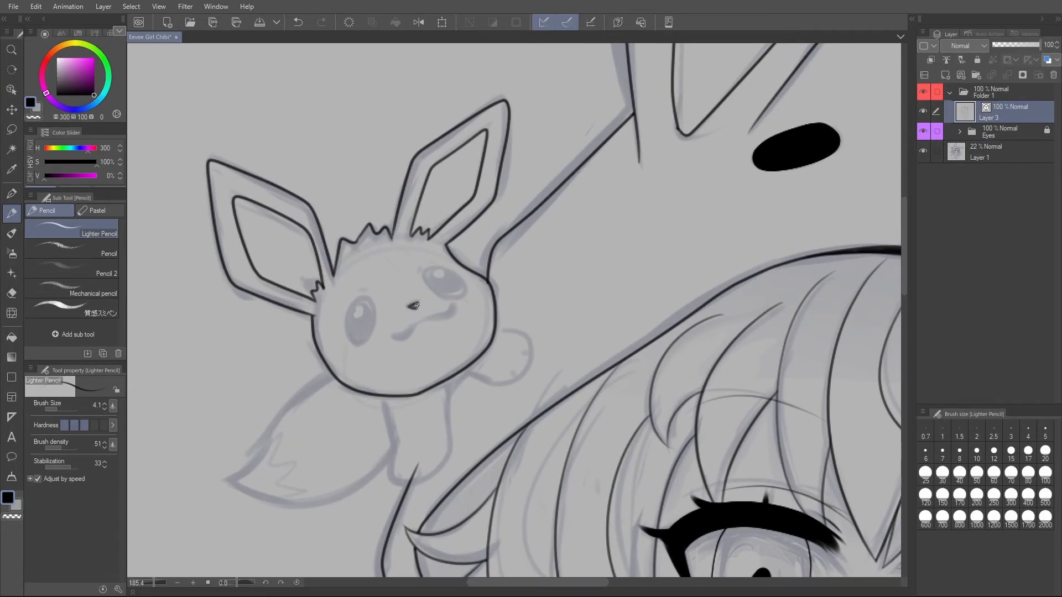
left_click_drag(391, 335, 450, 314)
Fill both of the small Eevee's eyes in black with the Round mixing brush at size 21.
key("]")
mouse_move(441, 269)
left_mouse_down()
mouse_move(448, 282)
mouse_move(433, 278)
left_mouse_up()
key("b")
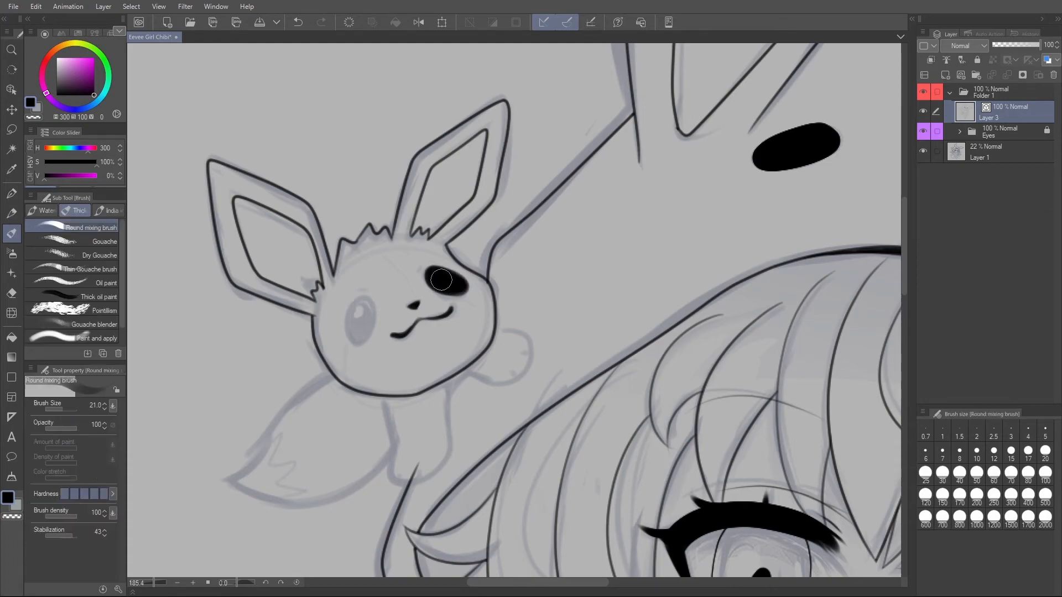
left_click_drag(462, 284, 433, 274)
mouse_move(362, 303)
left_mouse_down()
mouse_move(363, 337)
mouse_move(356, 309)
mouse_move(362, 318)
left_mouse_up()
key("p")
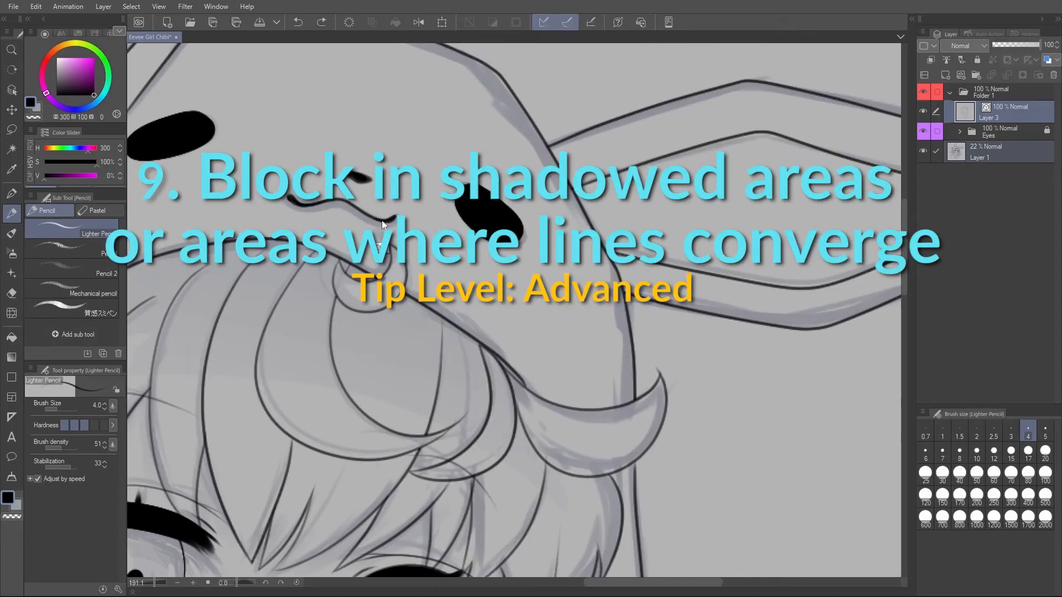
Block in the shadow along the hood's inner rim above the bangs and beside the hood's fur tuft with the size 4 Lighter Pencil.
mouse_move(213, 244)
left_mouse_down()
mouse_move(348, 258)
mouse_move(337, 256)
left_mouse_up()
key("ctrl+z")
mouse_move(243, 241)
left_mouse_down()
mouse_move(326, 252)
mouse_move(182, 250)
left_mouse_up()
mouse_move(494, 355)
left_mouse_down()
mouse_move(528, 384)
mouse_move(518, 379)
left_mouse_up()
key("ctrl+z")
mouse_move(619, 391)
left_mouse_down()
mouse_move(587, 391)
mouse_move(604, 391)
left_mouse_up()
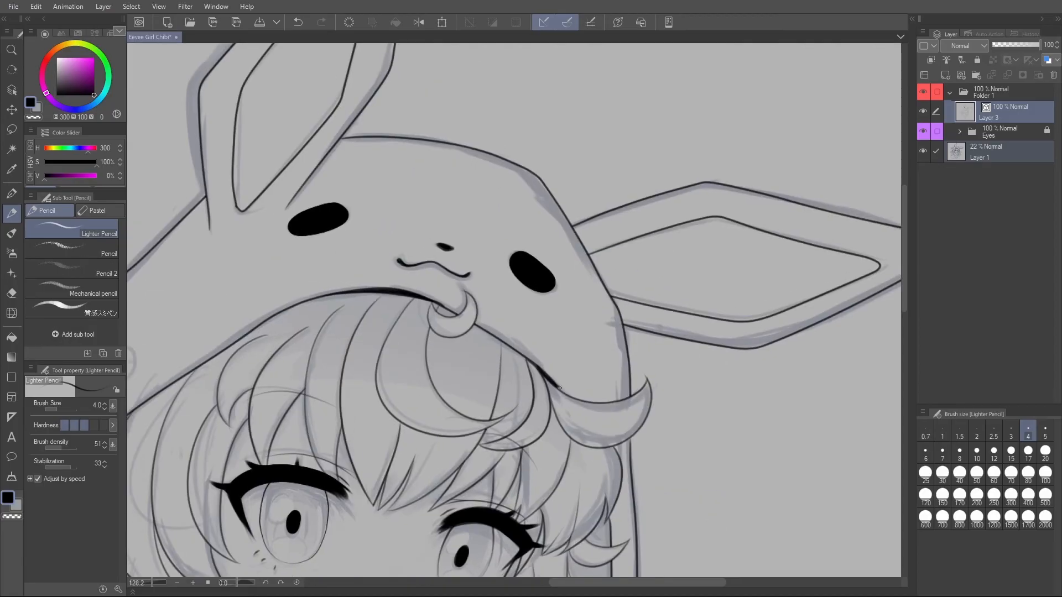
scroll(606, 415, "down", 3)
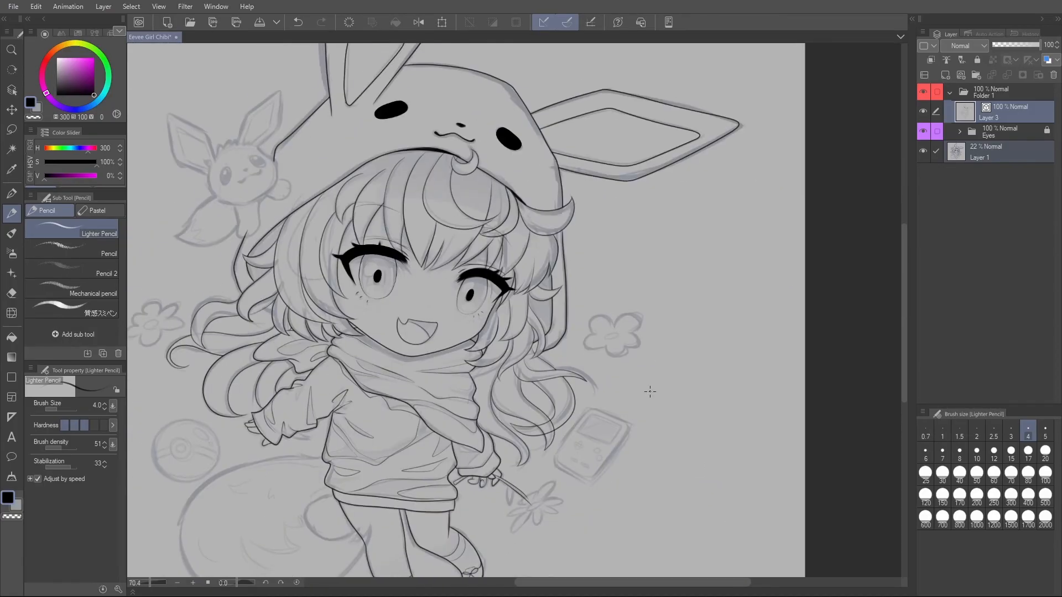
Hide the Layer 1 sketch and block in the shadows beneath the sweater hem with the Round mixing brush at size 5.
left_click(922, 151)
key("b")
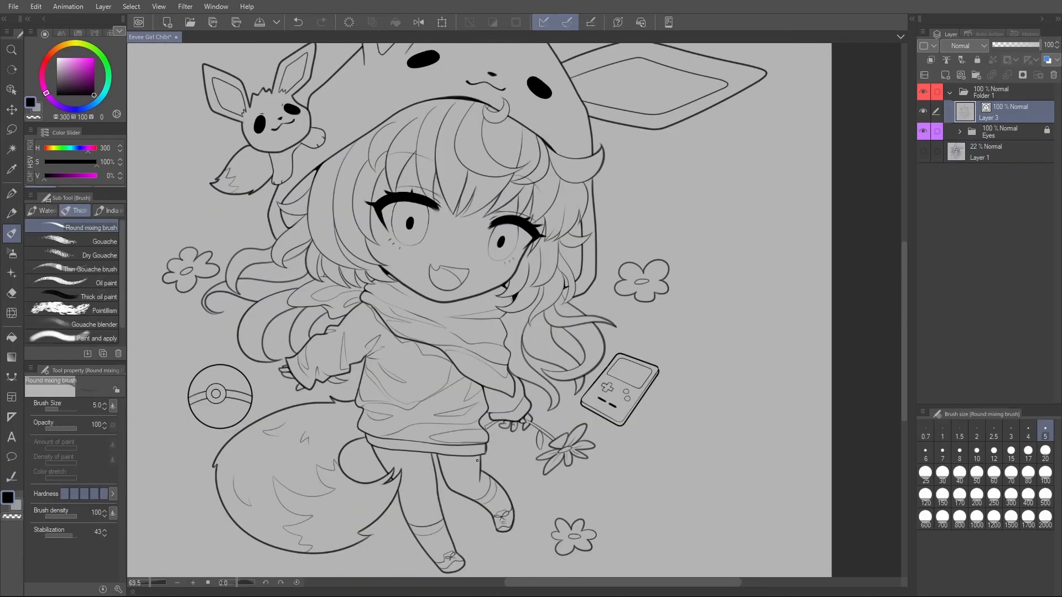
scroll(478, 449, "up", 4)
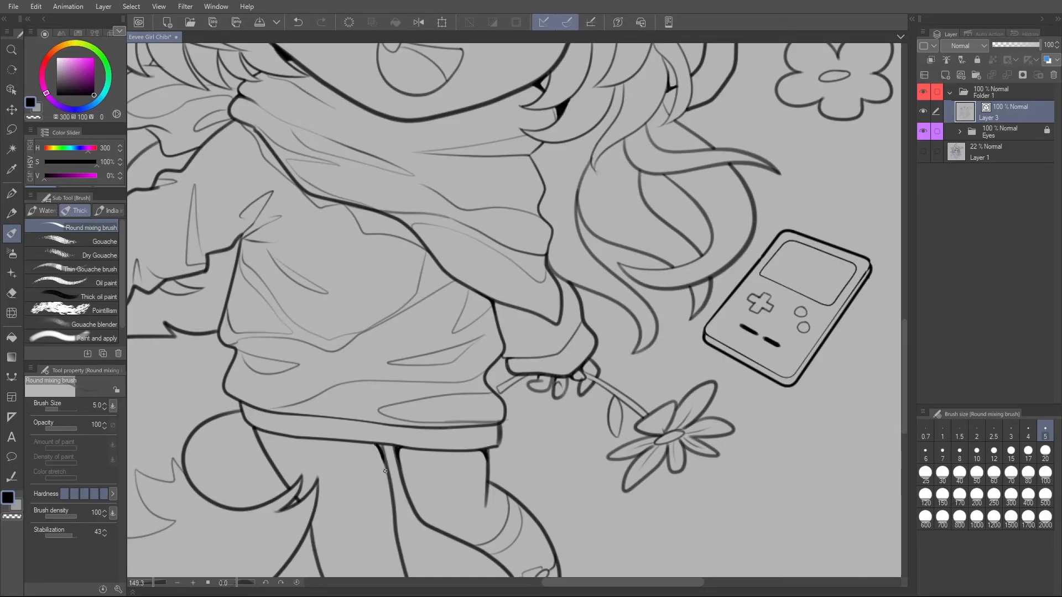
left_click_drag(258, 430, 316, 439)
scroll(560, 455, "down", 3)
scroll(588, 476, "up", 5)
left_click_drag(462, 472, 512, 453)
mouse_move(617, 341)
left_mouse_down()
mouse_move(652, 341)
mouse_move(660, 330)
left_mouse_up()
scroll(710, 427, "down", 5)
left_click_drag(701, 429, 526, 486)
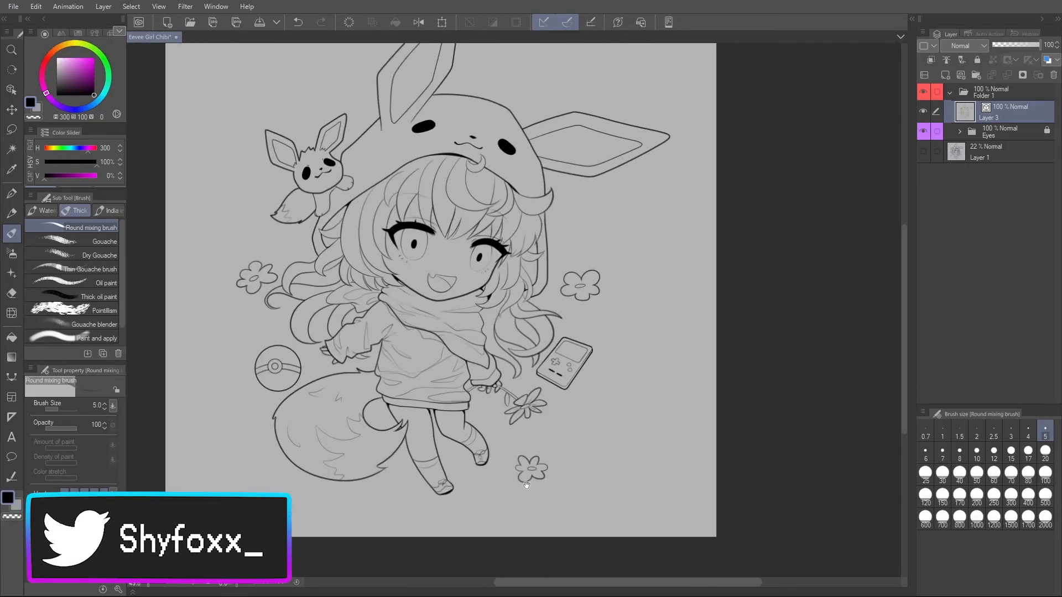
Undo the last stroke and block in the converging lines of the side hair lock next to the hood's edge.
scroll(547, 389, "up", 3)
scroll(567, 392, "down", 4)
scroll(564, 290, "up", 5)
key("ctrl+z")
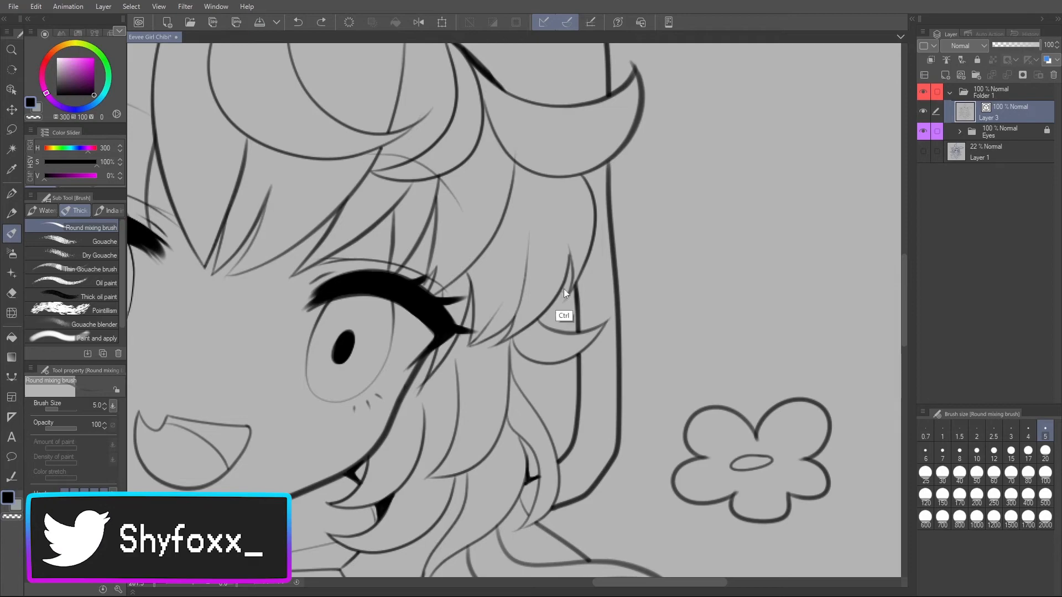
left_click_drag(574, 290, 577, 327)
left_click_drag(576, 280, 567, 243)
scroll(590, 400, "down", 4)
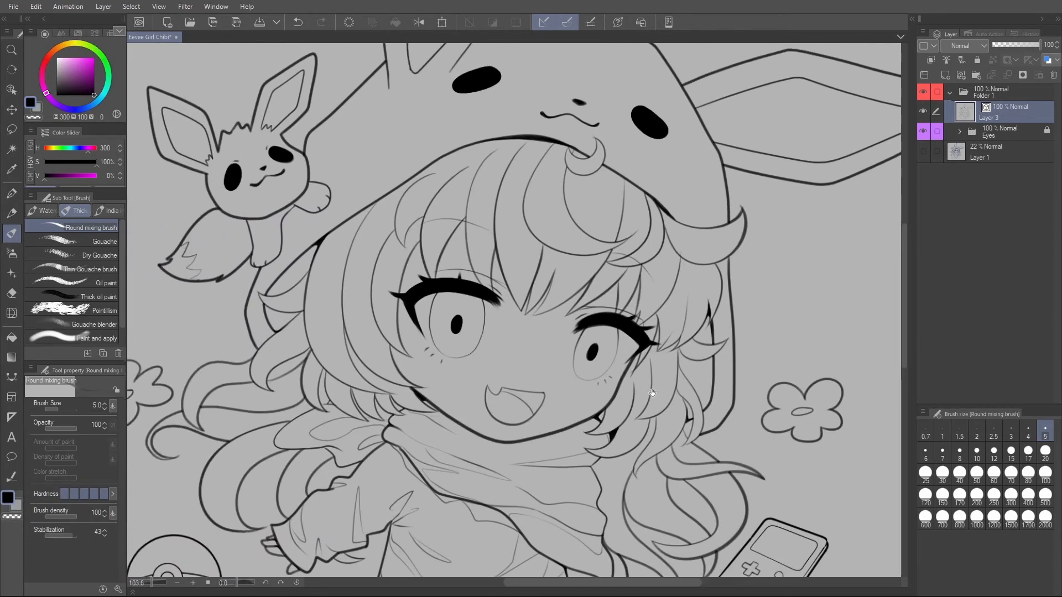
Block in the shadow along the cheek contour where the hair overlaps the face, undoing the last stroke.
scroll(270, 311, "up", 3)
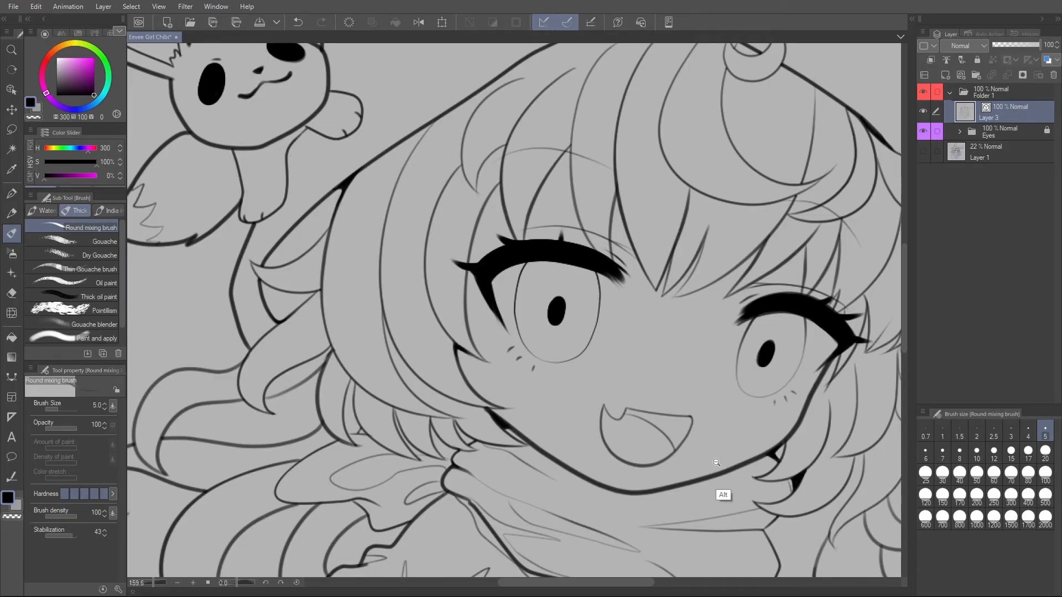
scroll(716, 462, "down", 4)
scroll(654, 438, "up", 4)
scroll(654, 438, "down", 2)
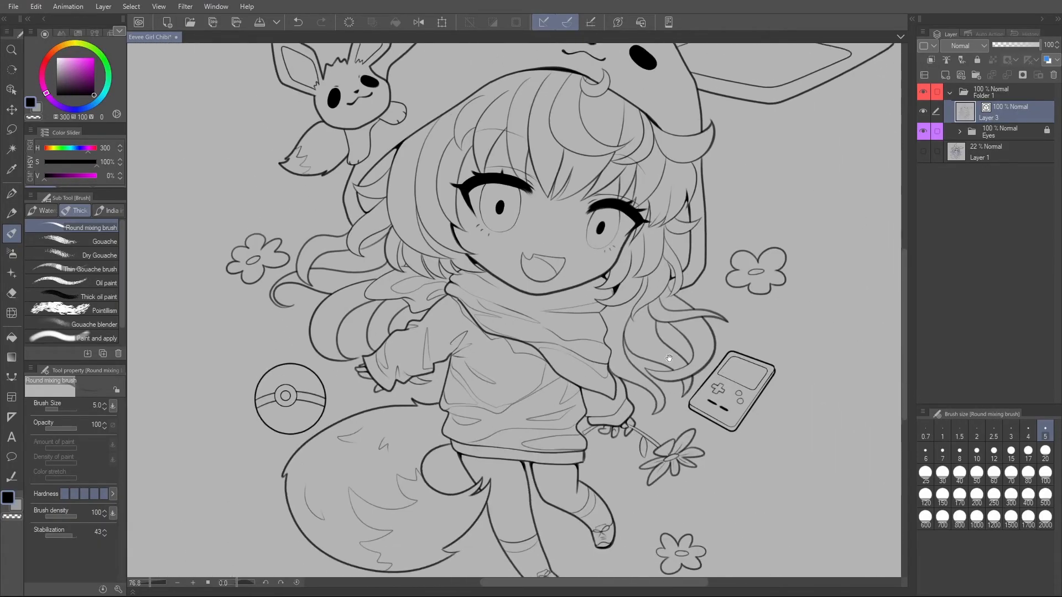
left_click_drag(671, 370, 666, 354)
scroll(464, 251, "up", 4)
left_click_drag(410, 155, 458, 232)
left_click_drag(470, 250, 500, 277)
key("ctrl+z")
scroll(632, 374, "down", 5)
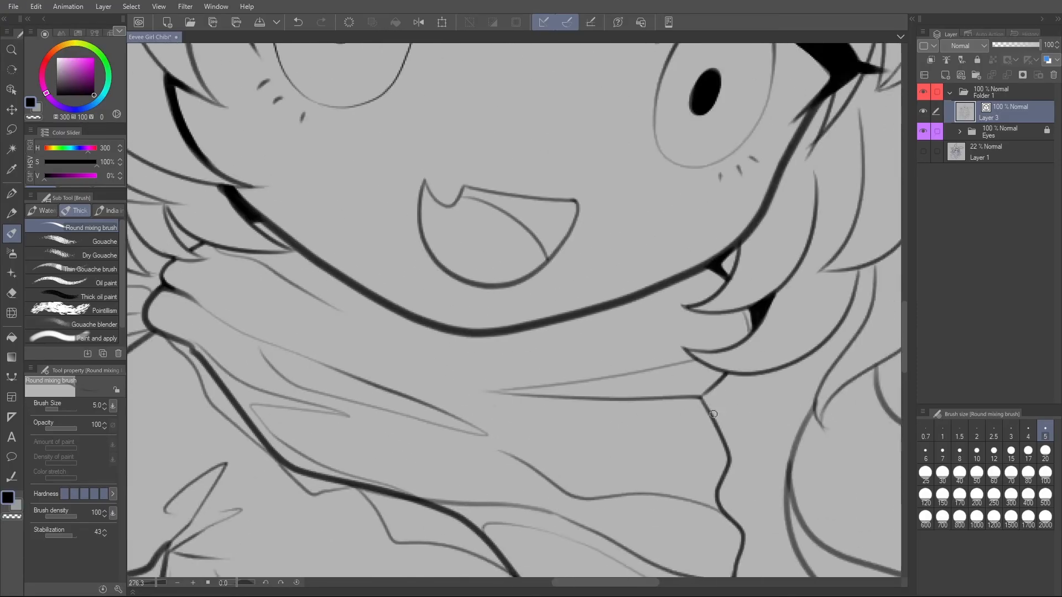
Add small black accents where the scarf and sweater lines converge.
scroll(486, 359, "up", 5)
left_click_drag(430, 298, 443, 288)
mouse_move(432, 299)
left_mouse_down()
mouse_move(404, 319)
mouse_move(424, 324)
mouse_move(471, 277)
mouse_move(434, 304)
left_mouse_up()
scroll(661, 379, "down", 5)
left_click_drag(757, 390, 536, 376)
scroll(536, 376, "up", 5)
left_click_drag(328, 220, 447, 289)
left_click_drag(360, 226, 326, 215)
scroll(573, 370, "down", 5)
left_click_drag(720, 486, 711, 441)
Block in the converging lines on the lower part of the figure with the Round mixing brush.
scroll(636, 221, "up", 5)
left_click_drag(638, 256, 586, 272)
left_click_drag(648, 364, 609, 384)
left_click_drag(662, 462, 642, 473)
left_click_drag(623, 422, 818, 507)
scroll(558, 464, "down", 6)
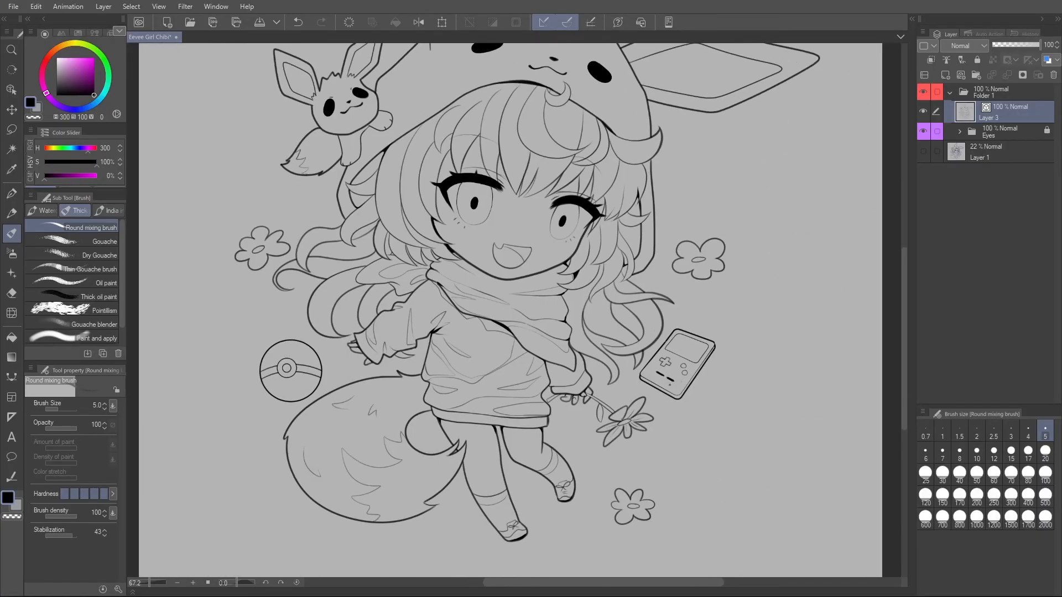
Add short black accent strokes at the remaining line junctions with the size 5 Round mixing brush.
scroll(557, 242, "down", 1)
left_click_drag(701, 263, 640, 268)
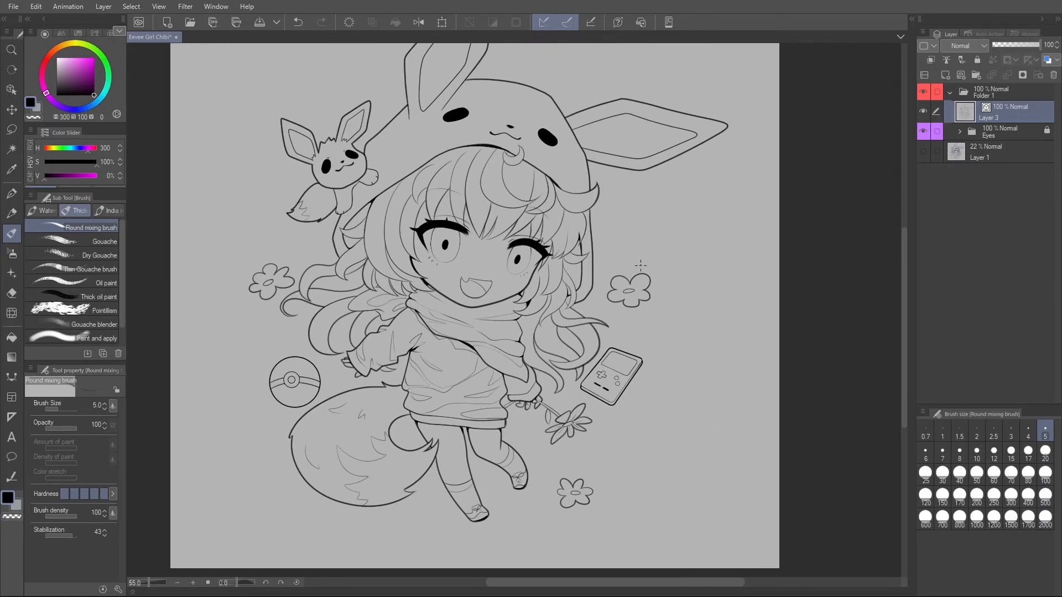
scroll(581, 123, "up", 6)
left_click_drag(517, 83, 513, 112)
left_click_drag(506, 89, 542, 73)
left_click_drag(552, 144, 547, 176)
left_click_drag(541, 150, 595, 130)
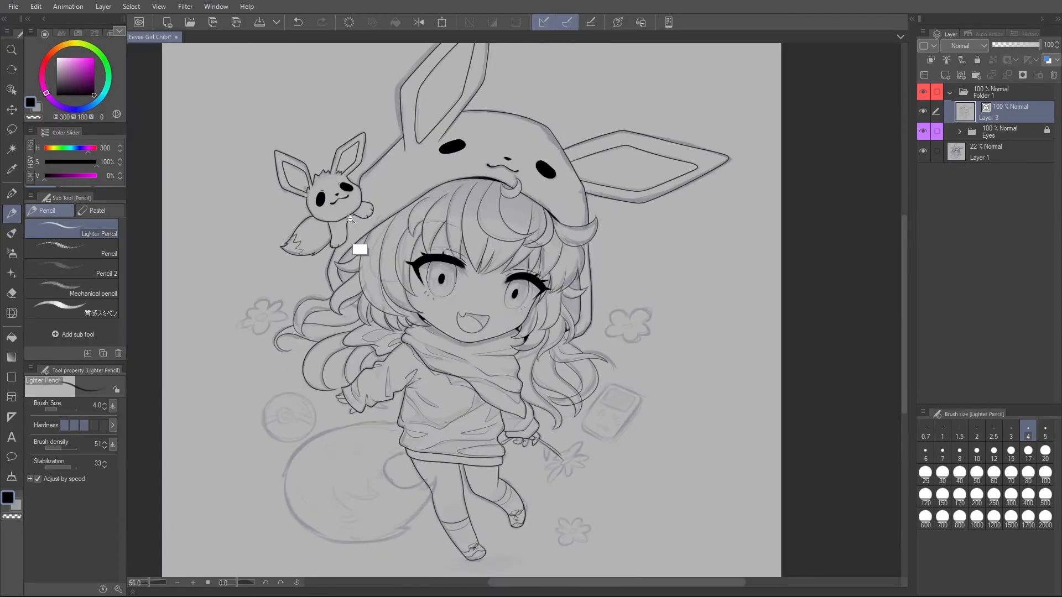
Block in the wedge where the hood meets the hair below the small Eevee with the size 4 Lighter Pencil, undoing two stray strokes.
scroll(350, 219, "up", 6)
mouse_move(414, 305)
left_mouse_down()
mouse_move(419, 332)
mouse_move(463, 268)
mouse_move(406, 394)
left_mouse_up()
key("ctrl+z")
mouse_move(461, 270)
left_mouse_down()
mouse_move(419, 330)
mouse_move(402, 417)
left_mouse_up()
key("ctrl+z")
mouse_move(404, 373)
left_mouse_down()
mouse_move(428, 311)
mouse_move(458, 275)
left_mouse_up()
left_click_drag(485, 370, 612, 228)
scroll(612, 227, "up", 1)
mouse_move(391, 428)
left_mouse_down()
mouse_move(403, 434)
mouse_move(449, 409)
left_mouse_up()
scroll(554, 473, "down", 3)
left_click_drag(575, 498, 317, 162)
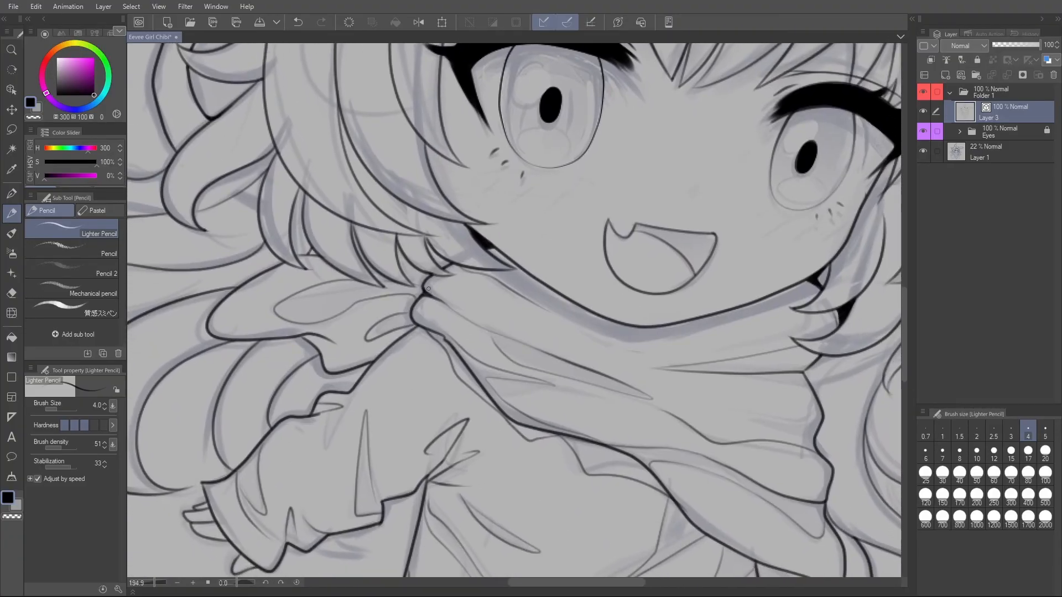
Fill the narrow gap between the hair tips and the cheek line above the scarf with the Lighter Pencil.
scroll(428, 292, "down", 5)
scroll(406, 331, "up", 6)
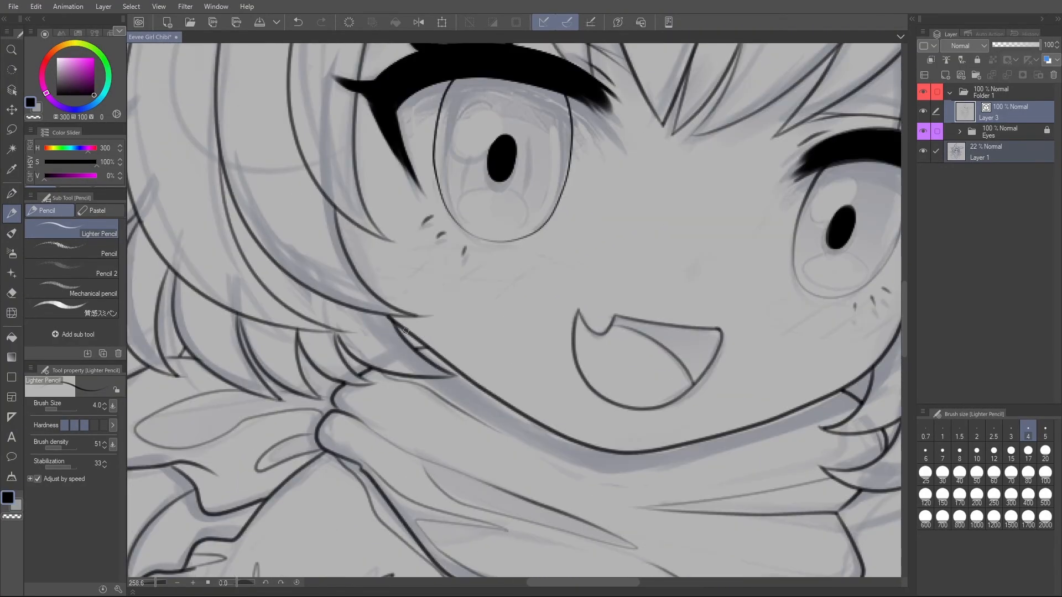
key("b")
key("b")
key("p")
left_click_drag(401, 330, 406, 330)
mouse_move(416, 344)
left_mouse_down()
mouse_move(397, 324)
mouse_move(428, 348)
left_mouse_up()
scroll(709, 431, "down", 5)
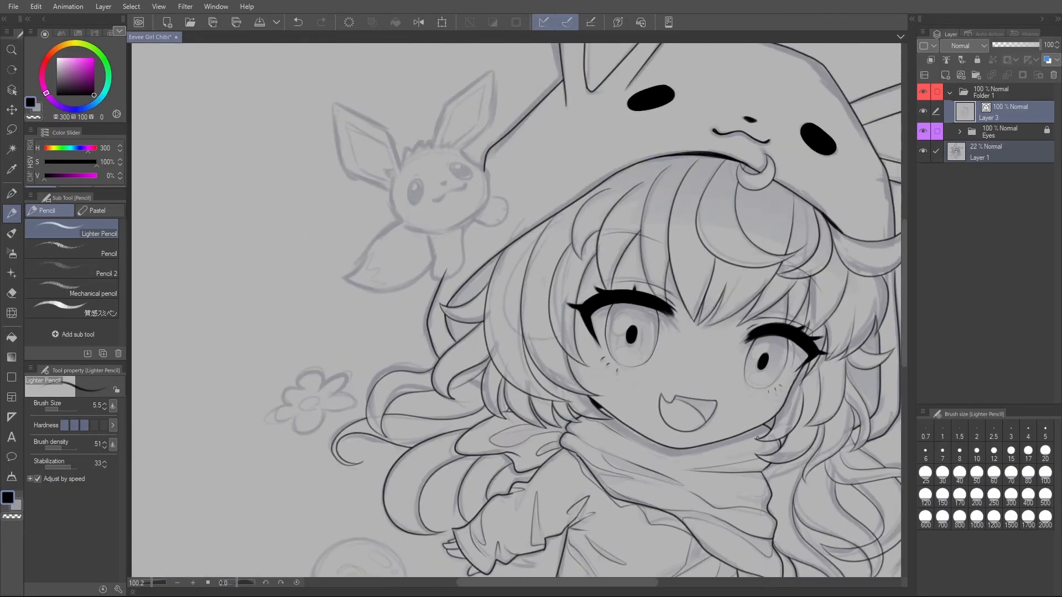
Block in the gaps between the opposite jaw line and the hair and among the long side strands with the Lighter Pencil.
left_click_drag(709, 432, 513, 273)
scroll(570, 276, "up", 5)
mouse_move(570, 244)
left_mouse_down()
mouse_move(589, 232)
mouse_move(569, 255)
left_mouse_up()
key("[")
scroll(675, 312, "down", 4)
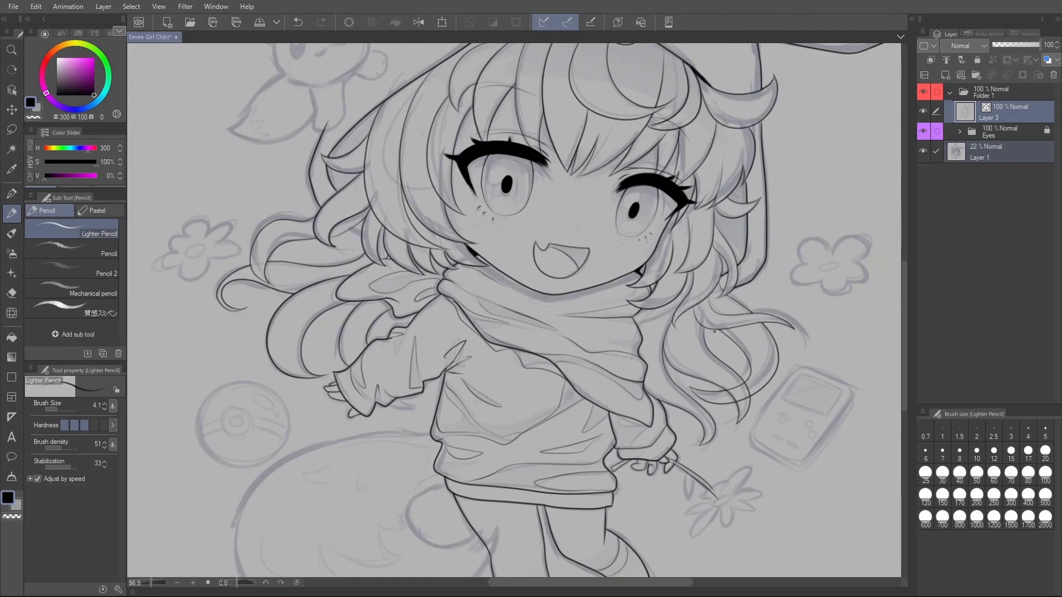
scroll(723, 326, "up", 6)
left_click_drag(691, 257, 671, 299)
left_click_drag(705, 254, 683, 298)
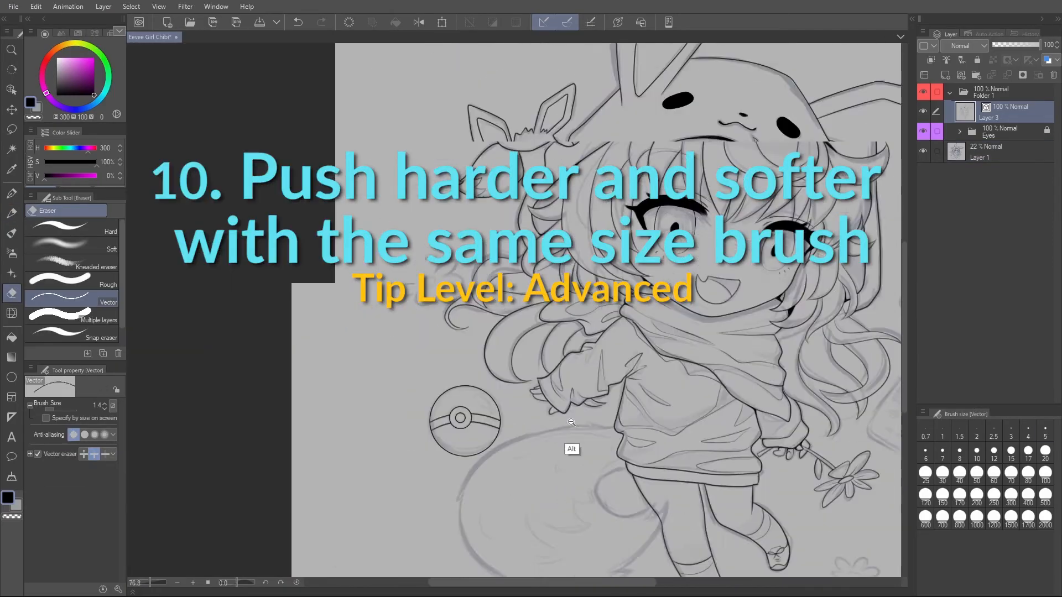
Draw the upper outline of the bushy tail over the sketch with the Lighter Pencil, undoing the unsatisfactory strokes.
scroll(571, 422, "down", 3)
scroll(291, 417, "up", 3)
key("p")
scroll(292, 415, "up", 3)
left_click_drag(456, 225, 405, 216)
key("ctrl+z")
left_click_drag(404, 215, 414, 228)
mouse_move(414, 228)
left_mouse_down()
mouse_move(353, 228)
mouse_move(160, 367)
mouse_move(395, 228)
mouse_move(174, 331)
mouse_move(298, 539)
mouse_move(468, 506)
left_mouse_up()
key("ctrl+z")
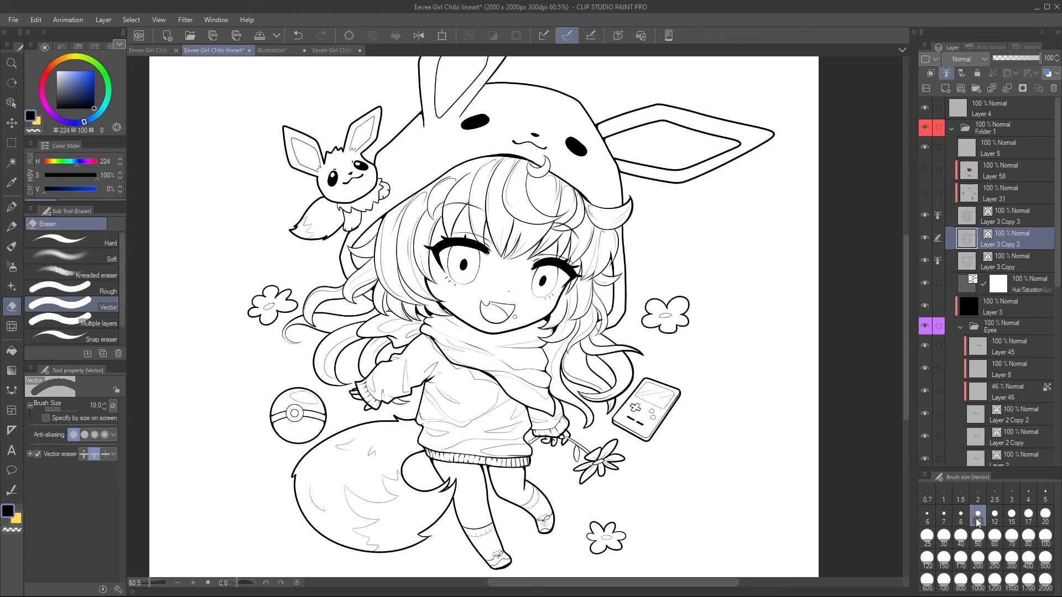
Switch the Vector eraser between several small brush sizes, ending on size 6.
left_click(944, 519)
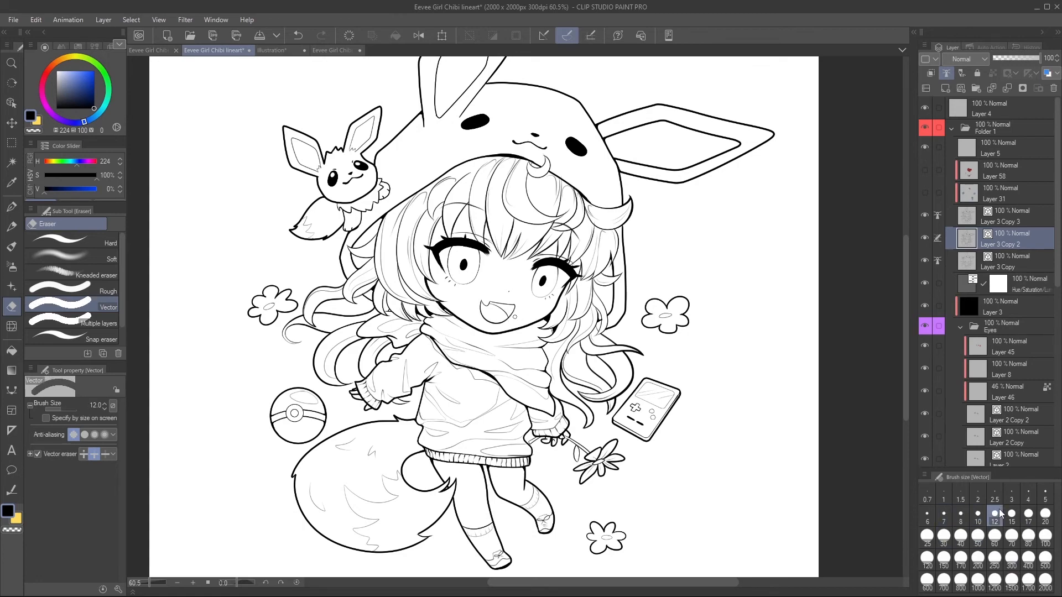
left_click(961, 516)
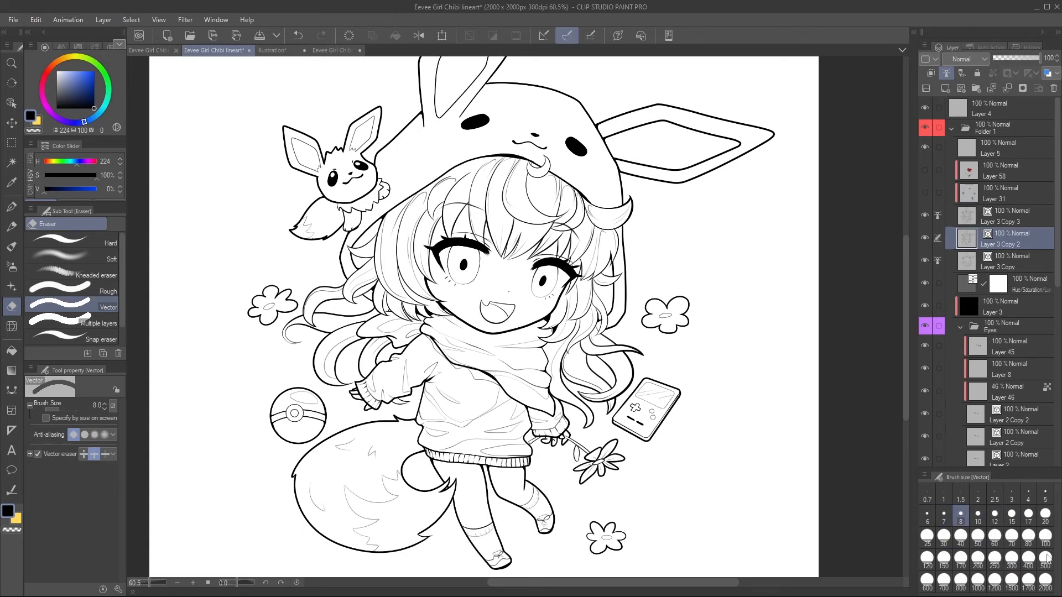
left_click(925, 515)
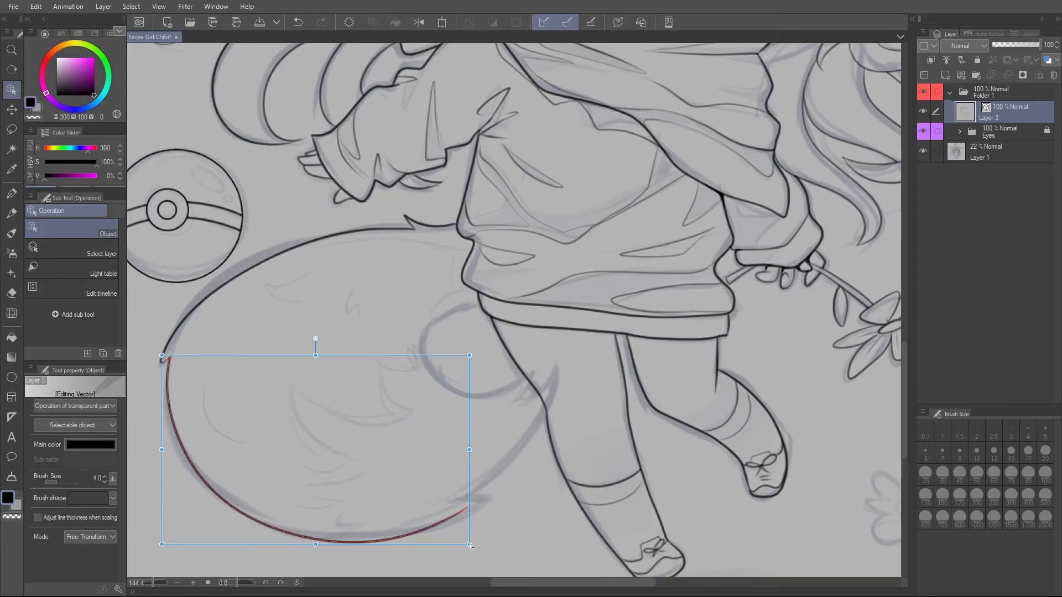
Complete the tail's lower outline and the curve beside the leg, using the size 4 Lighter Pencil.
mouse_move(167, 387)
left_mouse_down()
mouse_move(487, 498)
mouse_move(479, 505)
mouse_move(552, 368)
mouse_move(517, 397)
mouse_move(537, 364)
left_mouse_up()
mouse_move(537, 364)
left_mouse_down()
mouse_move(454, 392)
mouse_move(479, 301)
left_mouse_up()
key("e")
key("p")
Draw the small fur tufts and the jagged colour-boundary line inside the bushy tail with the Lighter Pencil.
left_click_drag(355, 290, 361, 315)
left_click_drag(314, 269, 265, 290)
left_click_drag(204, 378, 240, 443)
mouse_move(416, 352)
left_mouse_down()
mouse_move(407, 407)
mouse_move(326, 450)
mouse_move(356, 535)
left_mouse_up()
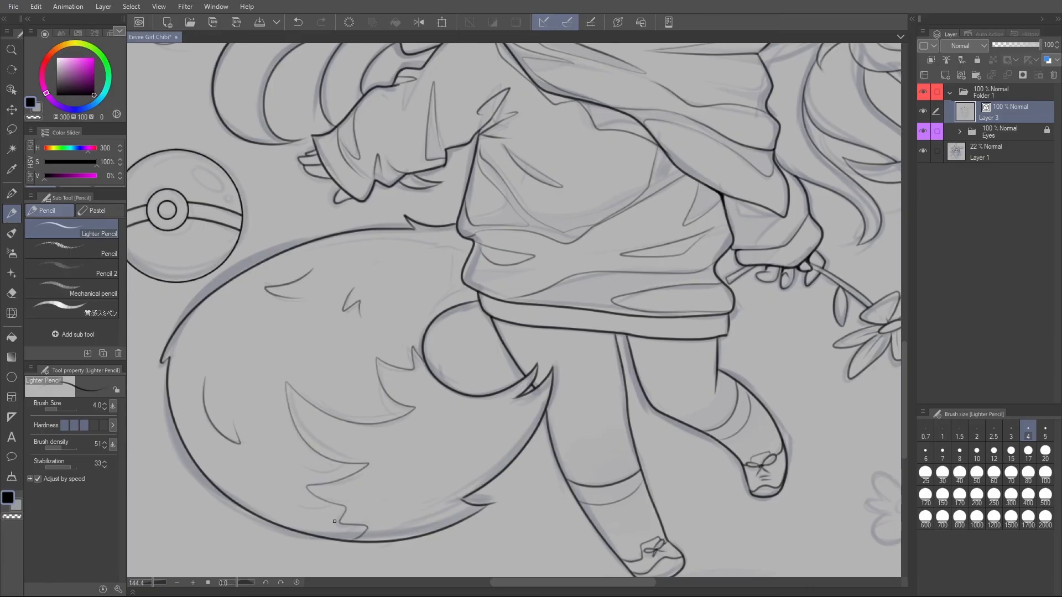
Outline the petals of the loose flower above the handheld console with the Lighter Pencil, undoing one stray stroke.
scroll(619, 433, "down", 5)
left_click_drag(756, 452, 549, 464)
scroll(728, 303, "up", 7)
mouse_move(502, 329)
left_mouse_down()
mouse_move(582, 318)
mouse_move(534, 387)
mouse_move(457, 377)
left_mouse_up()
key("ctrl+z")
mouse_move(491, 307)
left_mouse_down()
mouse_move(403, 321)
mouse_move(423, 333)
left_mouse_up()
left_click_drag(423, 334, 462, 379)
Ink the loose flower near the feet with the size 4 Lighter Pencil.
scroll(647, 390, "down", 7)
left_click_drag(656, 469, 656, 356)
scroll(594, 386, "up", 6)
left_click_drag(548, 426, 522, 430)
scroll(575, 437, "up", 3)
mouse_move(486, 376)
left_mouse_down()
mouse_move(489, 356)
mouse_move(618, 387)
mouse_move(514, 468)
mouse_move(410, 427)
mouse_move(403, 387)
mouse_move(486, 377)
left_mouse_up()
scroll(579, 426, "down", 6)
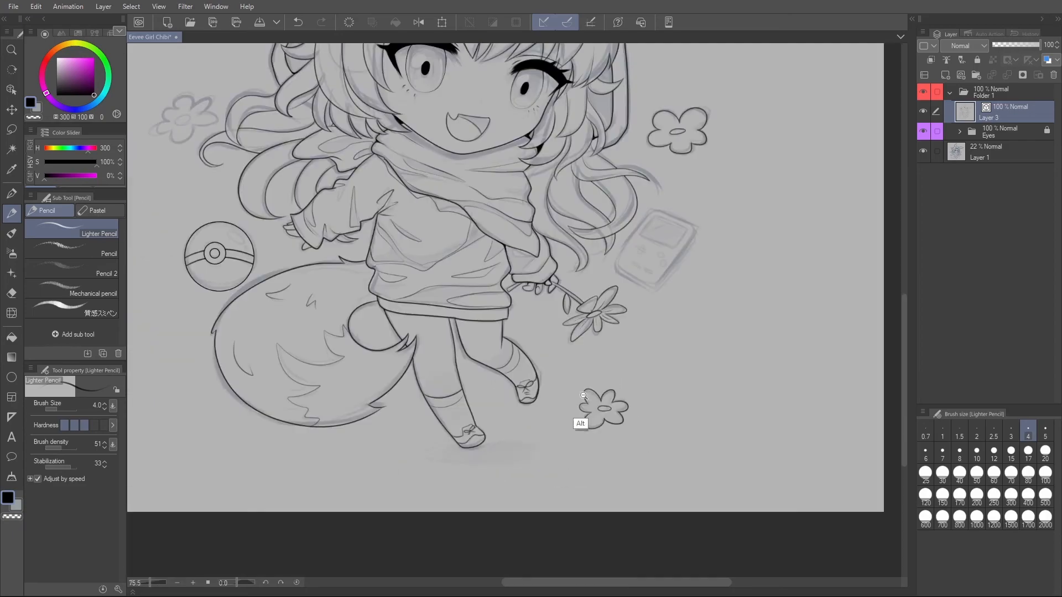
Draw the oval centre and rounded petals of the loose flower beside the curled hair strands above the Poké Ball.
scroll(204, 156, "up", 8)
left_click_drag(380, 261, 381, 258)
mouse_move(385, 222)
left_mouse_down()
mouse_move(407, 203)
mouse_move(525, 299)
mouse_move(278, 381)
mouse_move(280, 343)
left_mouse_up()
left_click_drag(276, 344, 257, 289)
mouse_move(388, 220)
left_mouse_down()
mouse_move(322, 220)
mouse_move(266, 290)
left_mouse_up()
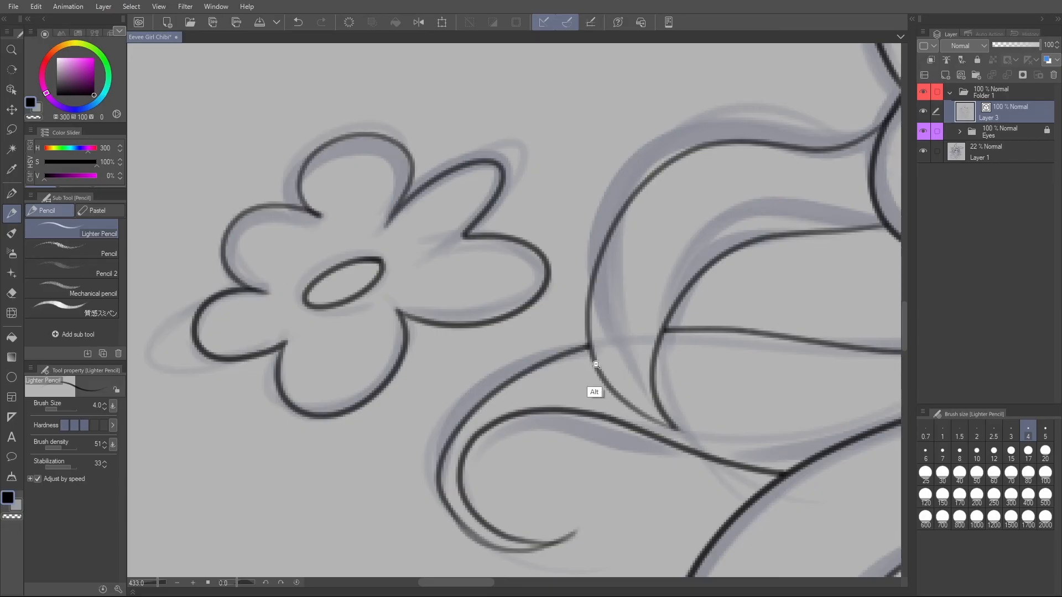
Choose a Figure sub tool for inking the handheld console beside the hair.
scroll(594, 392, "down", 8)
left_click_drag(716, 521, 375, 298)
scroll(673, 339, "down", 3)
scroll(673, 339, "up", 6)
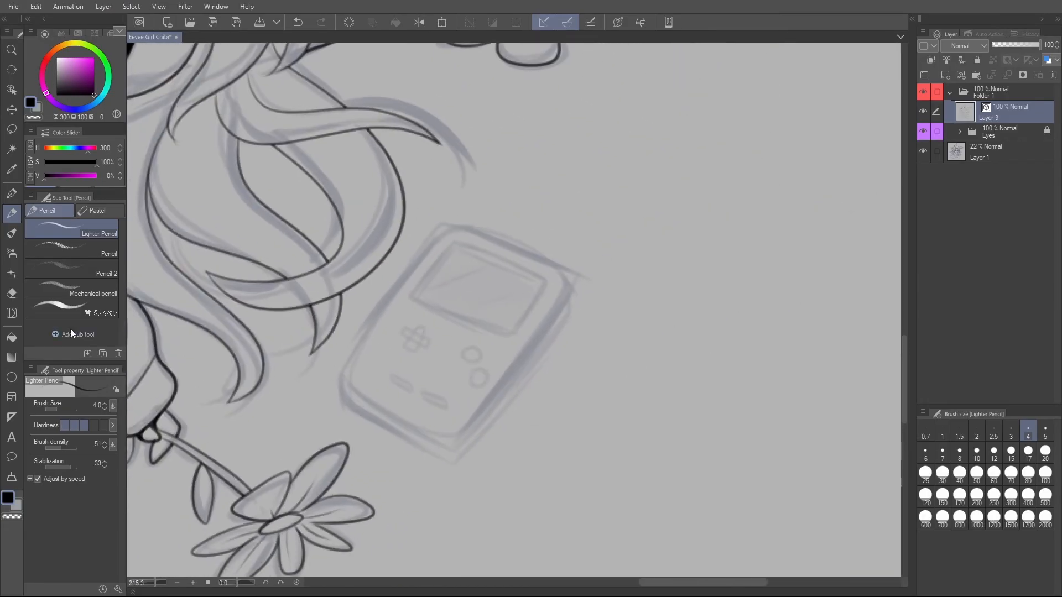
key("u")
left_click(104, 310)
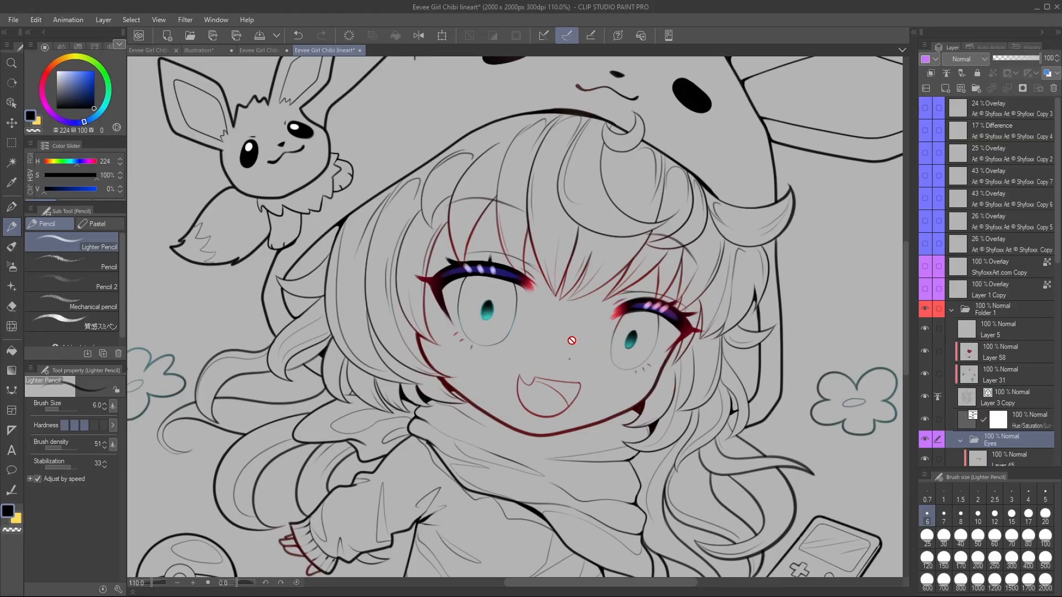
scroll(572, 341, "down", 2)
scroll(578, 343, "up", 4)
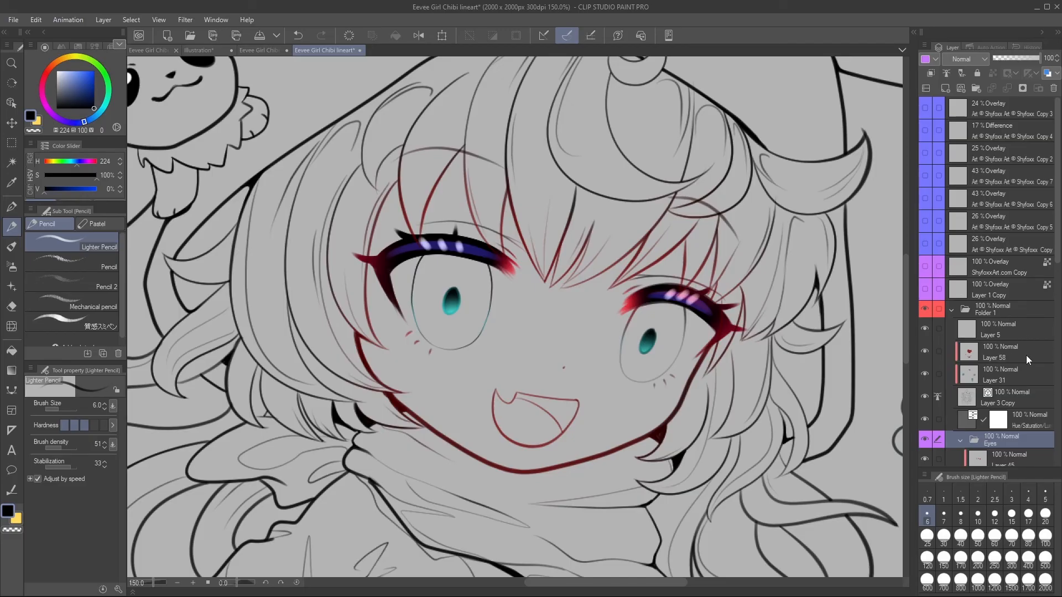
scroll(980, 360, "down", 1)
scroll(752, 330, "down", 3)
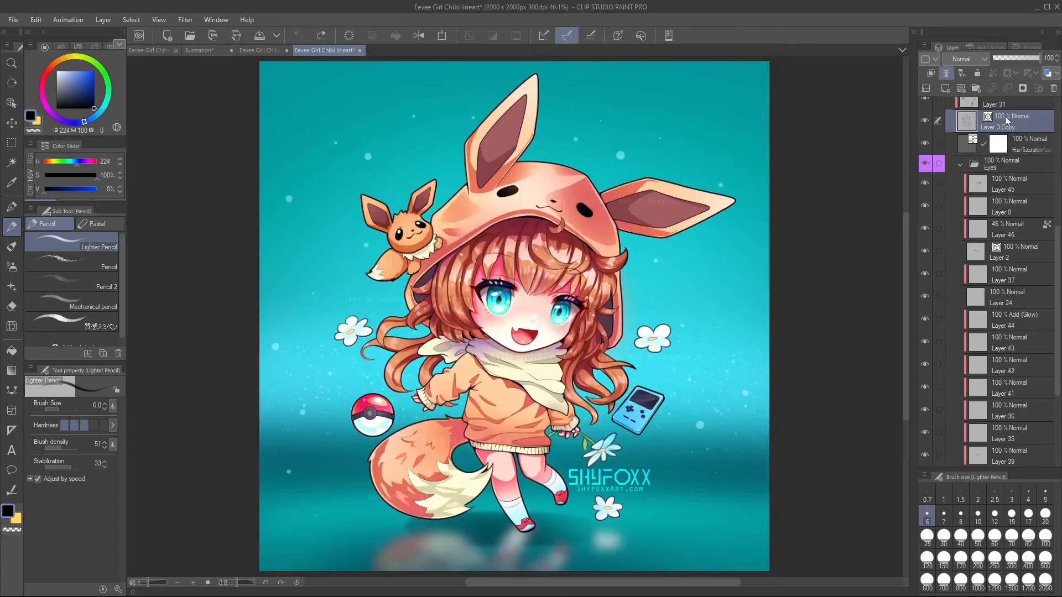
Duplicate the Layer 3 Copy line art layer and move the duplicate beneath Layer 22, just above Folder 9.
key("ctrl+c")
key("ctrl+v")
left_click_drag(1012, 123, 983, 461)
left_click_drag(984, 461, 976, 438)
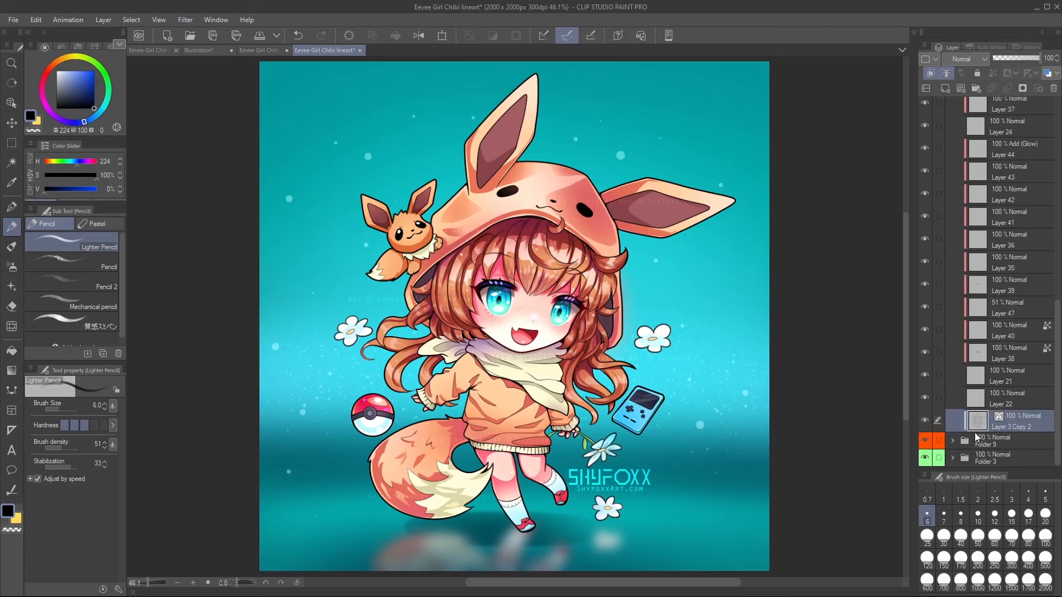
Rasterize the duplicated vector line art layer, Layer 3 Copy 2, so blur filters can be applied.
left_click(185, 20)
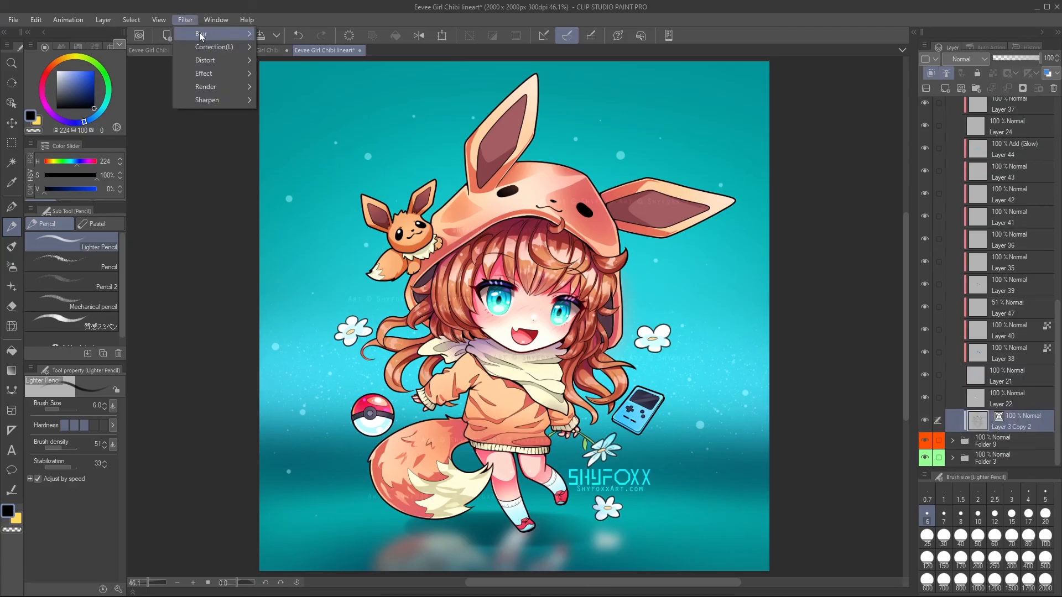
mouse_move(201, 34)
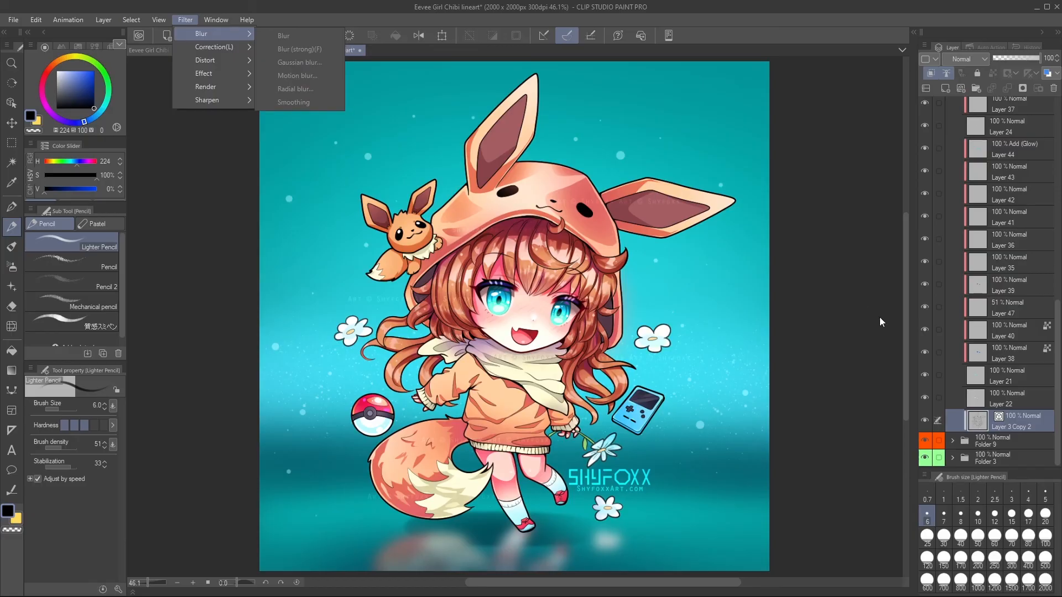
mouse_move(139, 18)
mouse_move(102, 23)
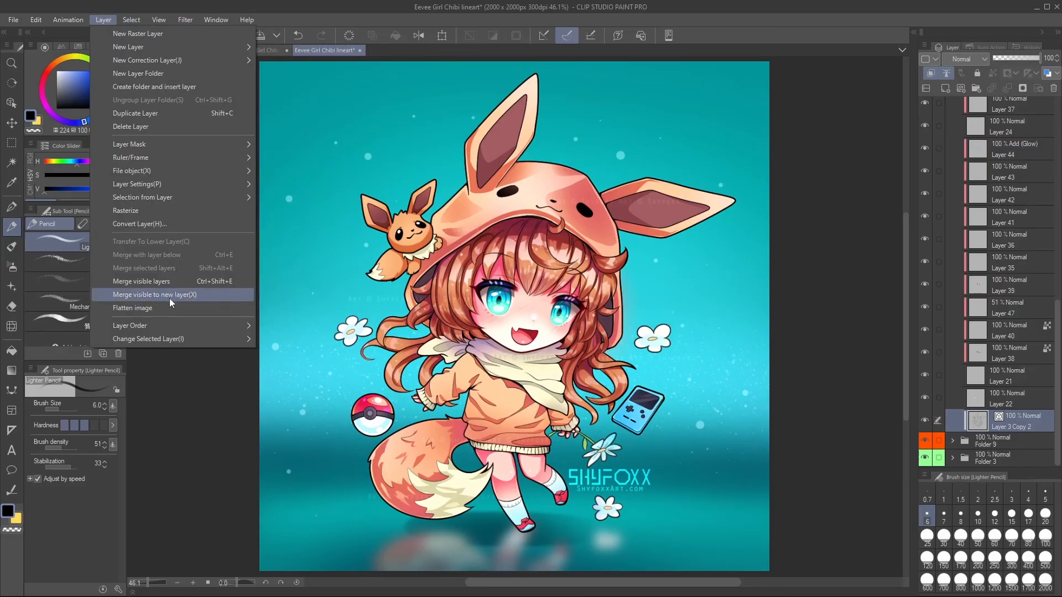
left_click(161, 210)
Apply a Gaussian blur to the rasterized line art copy, trying strengths of 18.23, 10.52 and 10.11 before reducing it further.
left_click(180, 20)
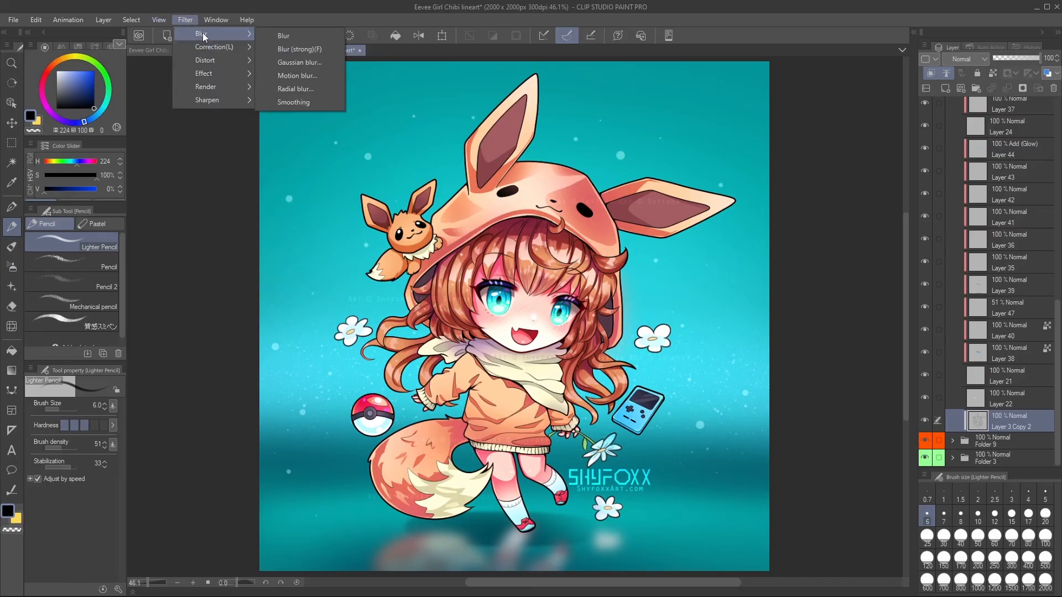
left_click(310, 68)
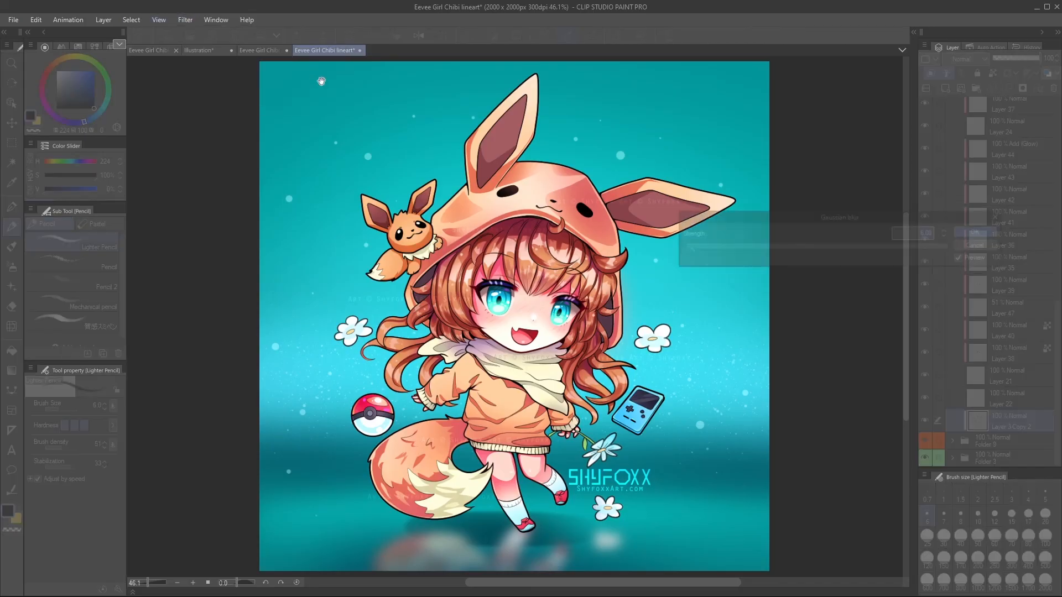
left_click(704, 250)
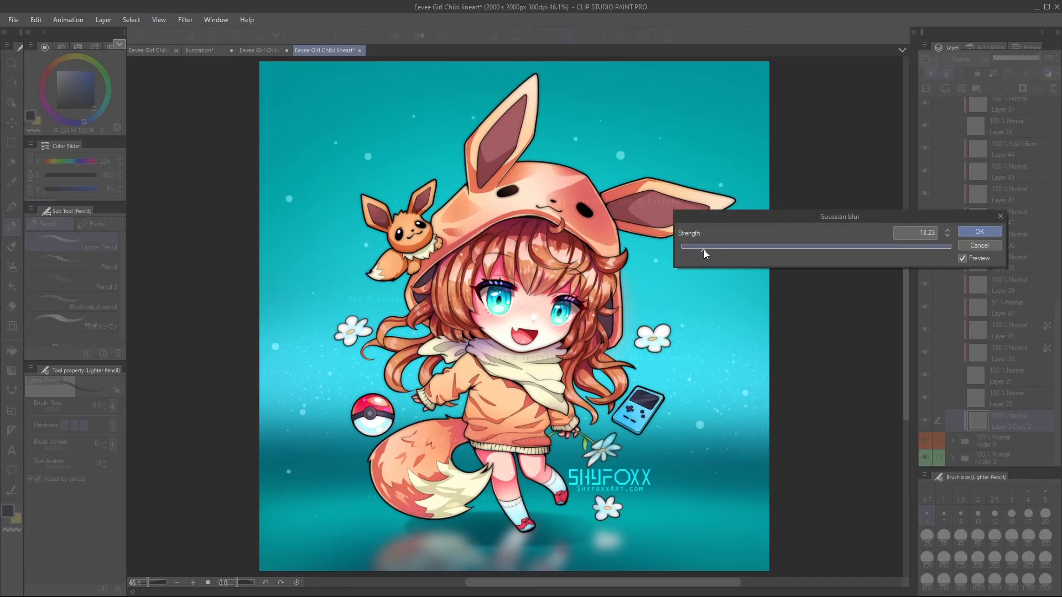
mouse_move(703, 250)
left_mouse_down()
mouse_move(680, 248)
mouse_move(705, 256)
mouse_move(685, 252)
mouse_move(694, 257)
left_mouse_up()
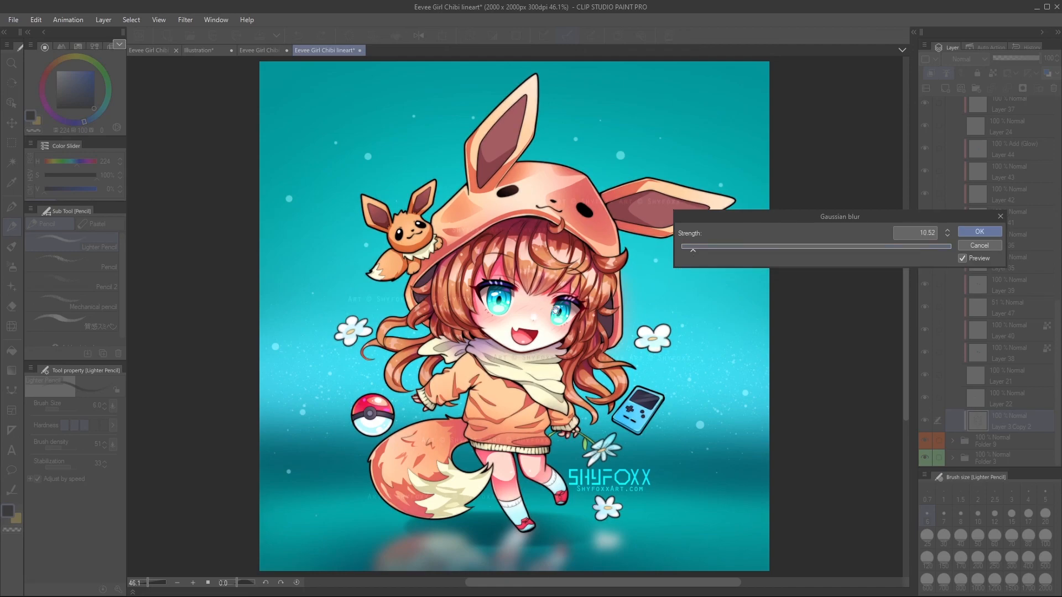
scroll(464, 313, "up", 4)
mouse_move(691, 248)
left_mouse_down()
mouse_move(682, 253)
mouse_move(701, 257)
mouse_move(673, 258)
mouse_move(693, 265)
left_mouse_up()
scroll(470, 336, "down", 2)
scroll(402, 353, "up", 2)
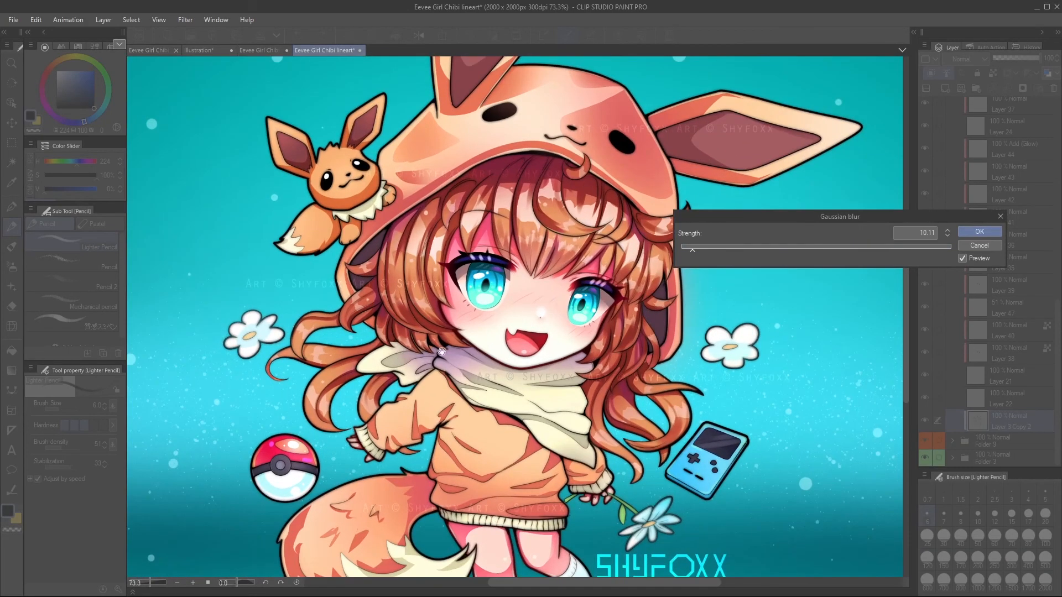
mouse_move(693, 250)
left_mouse_down()
mouse_move(675, 253)
mouse_move(684, 256)
left_mouse_up()
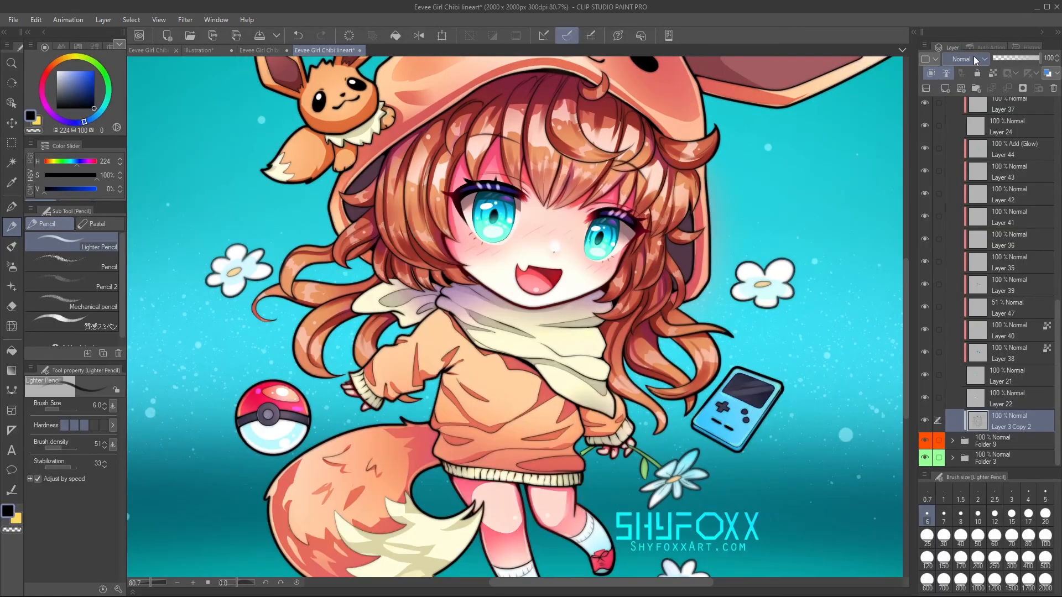
Open the blending mode choices for the blurred line art layer.
left_click(975, 58)
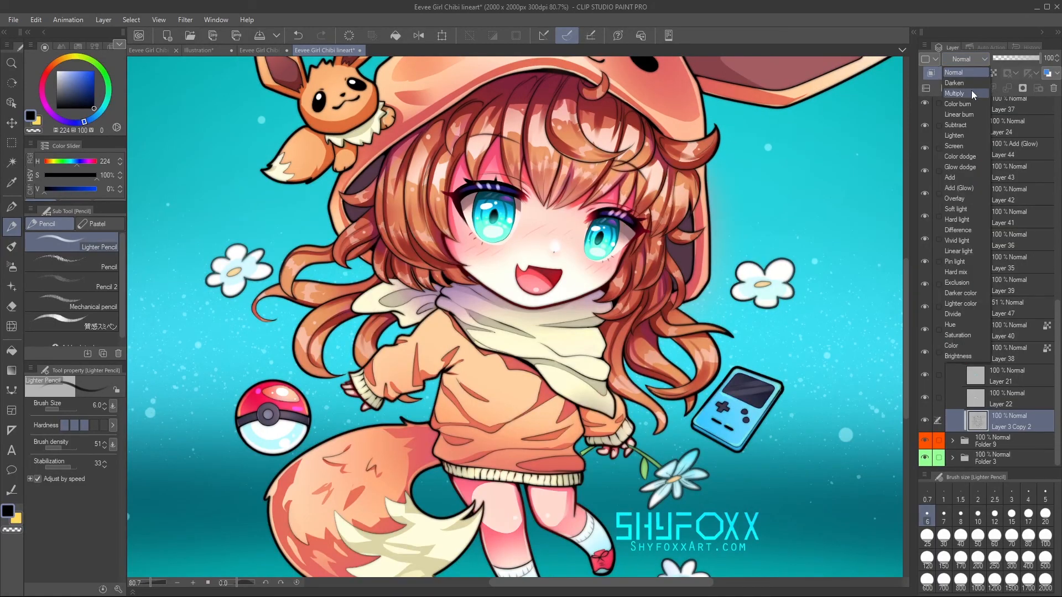